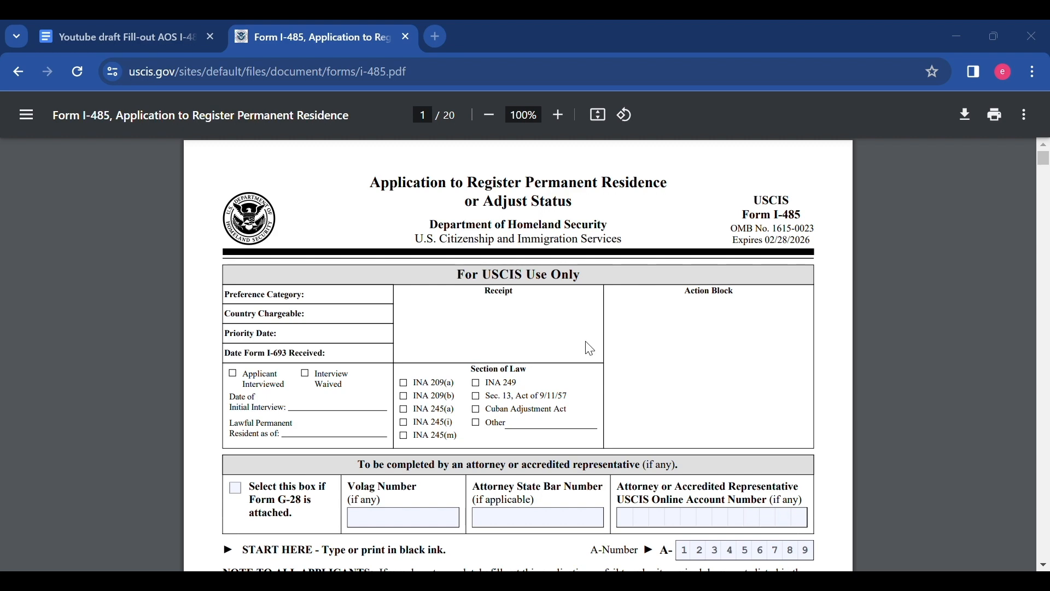
Step: Review the top of Form I-485 page 1: the USCIS-only block, attorney section, A-Number field and note to applicants
{"action": "scroll", "coordinate": [612, 352], "scroll_direction": "down", "scroll_amount": 3}
{"action": "scroll", "coordinate": [643, 358], "scroll_direction": "down", "scroll_amount": 6}
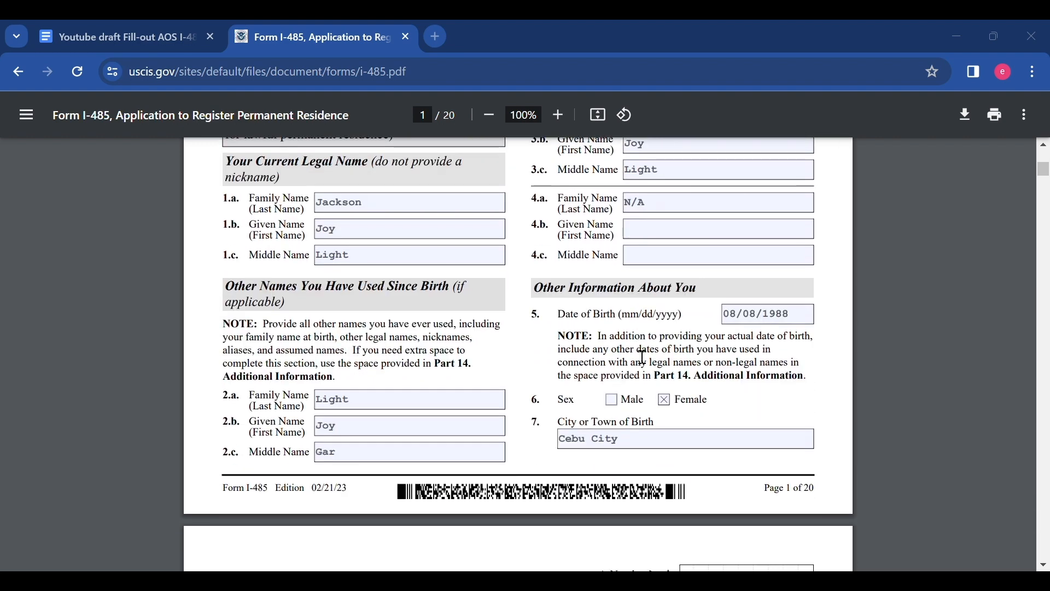
{"action": "scroll", "coordinate": [643, 357], "scroll_direction": "up", "scroll_amount": 4}
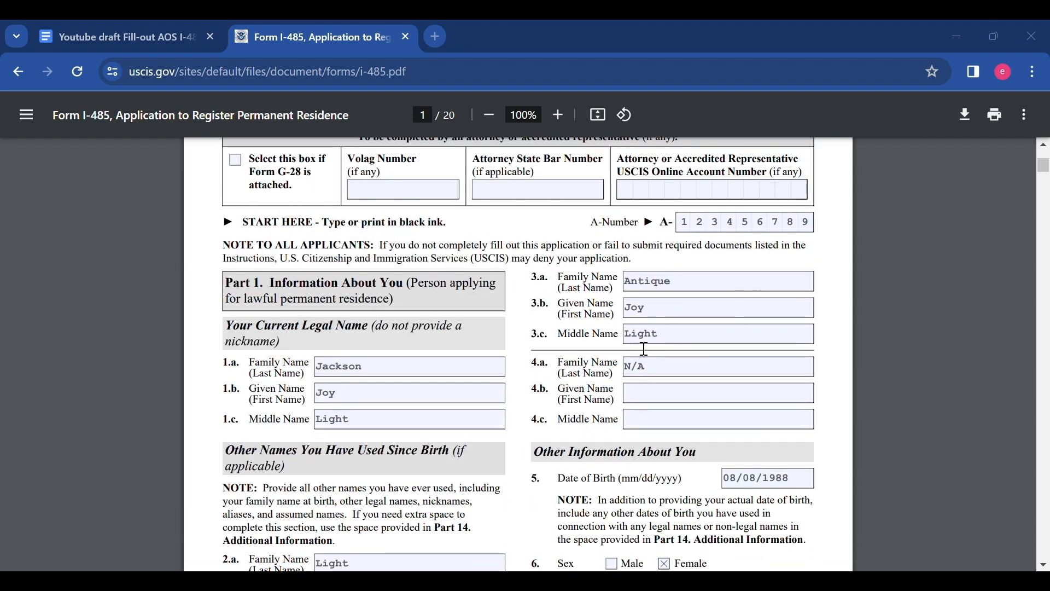
{"action": "scroll", "coordinate": [632, 343], "scroll_direction": "up", "scroll_amount": 2}
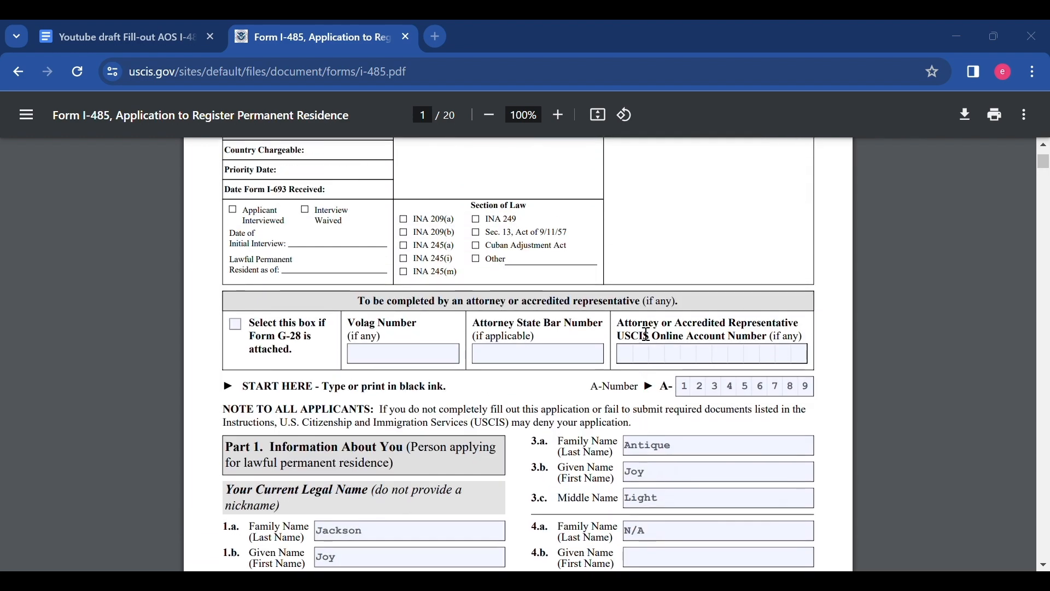
{"action": "scroll", "coordinate": [646, 333], "scroll_direction": "up", "scroll_amount": 3}
{"action": "scroll", "coordinate": [646, 332], "scroll_direction": "up", "scroll_amount": 1}
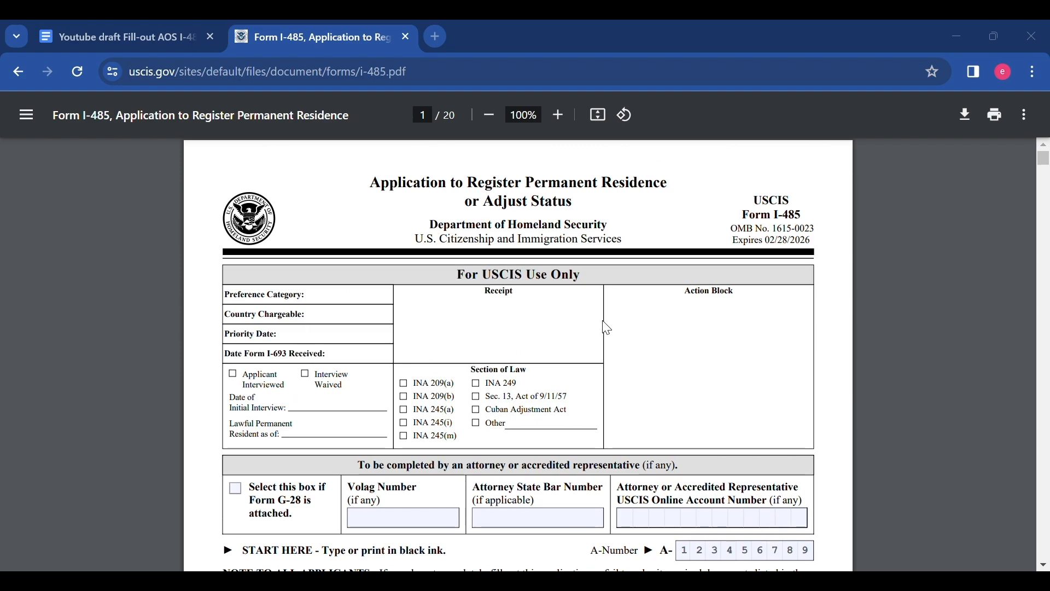
{"action": "scroll", "coordinate": [657, 323], "scroll_direction": "down", "scroll_amount": 3}
{"action": "scroll", "coordinate": [540, 317], "scroll_direction": "up", "scroll_amount": 4}
{"action": "scroll", "coordinate": [550, 301], "scroll_direction": "down", "scroll_amount": 3}
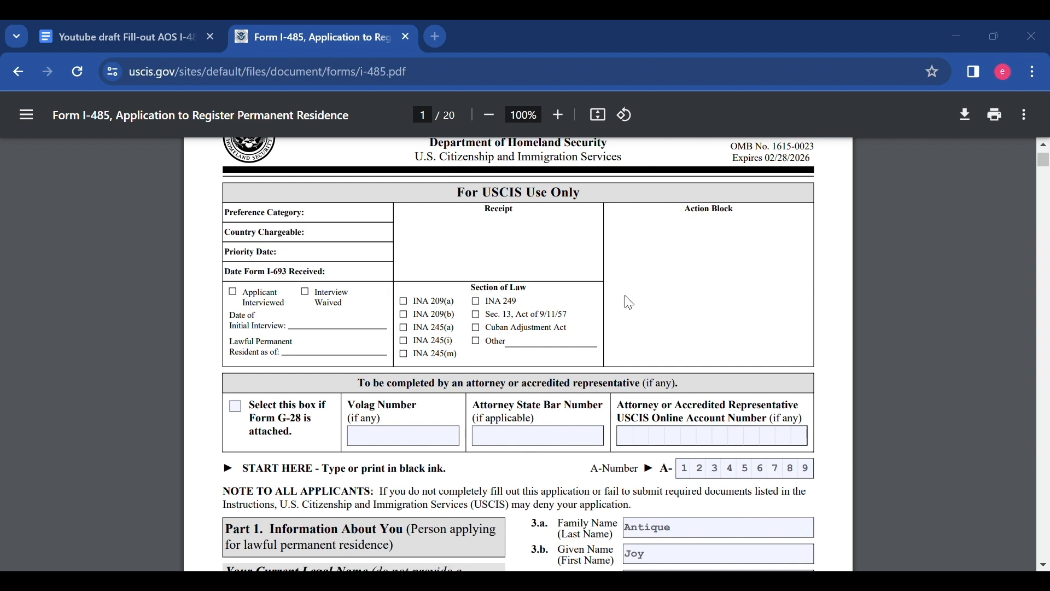
{"action": "scroll", "coordinate": [517, 311], "scroll_direction": "down", "scroll_amount": 9}
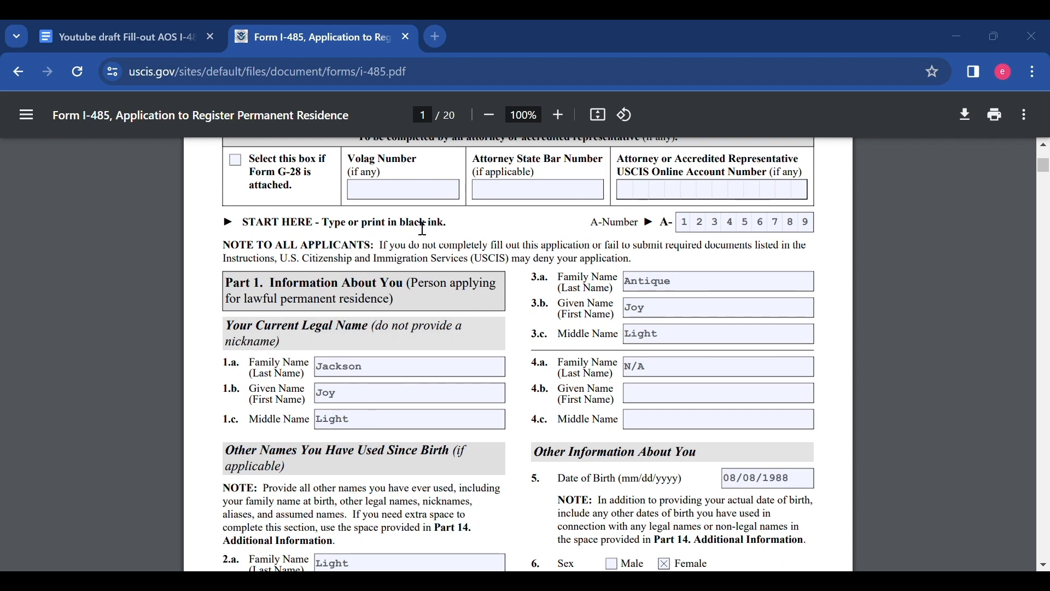
Step: Examine Part 1 items 1.a to 2.c, covering the current legal name and other names used since birth
{"action": "scroll", "coordinate": [472, 253], "scroll_direction": "down", "scroll_amount": 3}
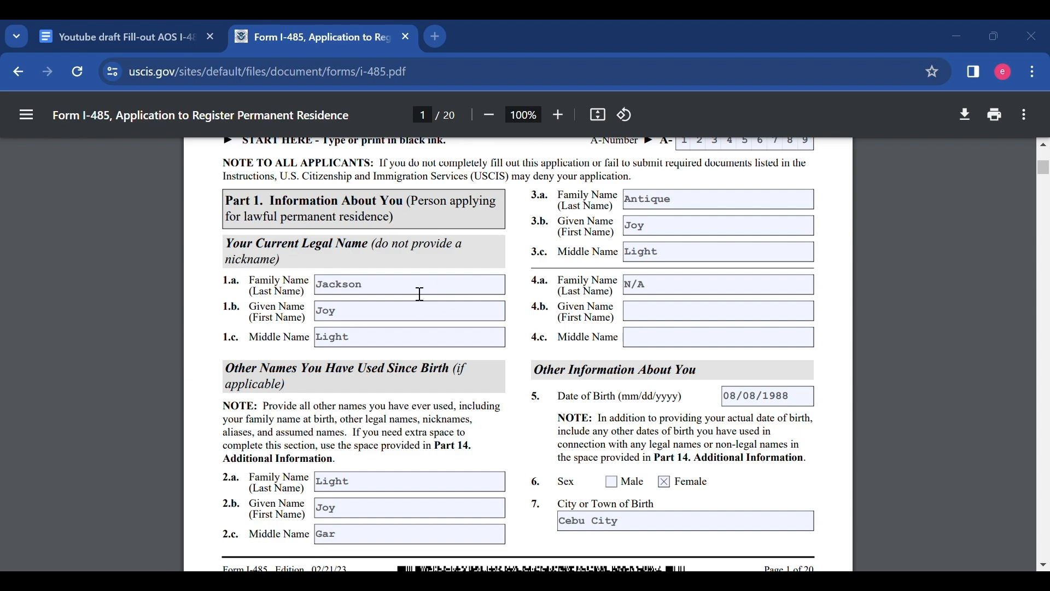
{"action": "scroll", "coordinate": [479, 371], "scroll_direction": "down", "scroll_amount": 5}
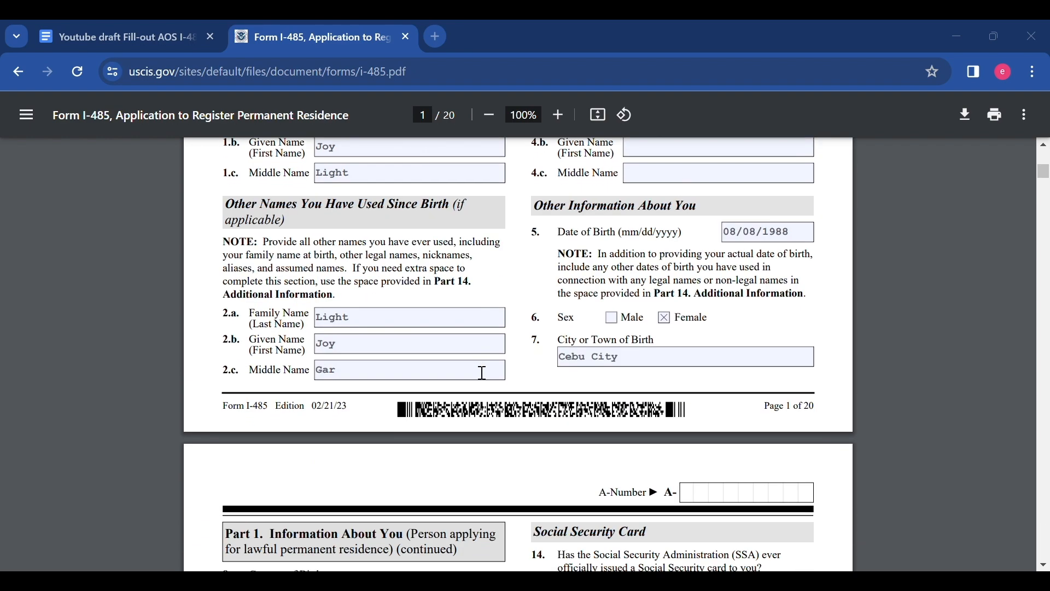
{"action": "scroll", "coordinate": [479, 370], "scroll_direction": "up", "scroll_amount": 6}
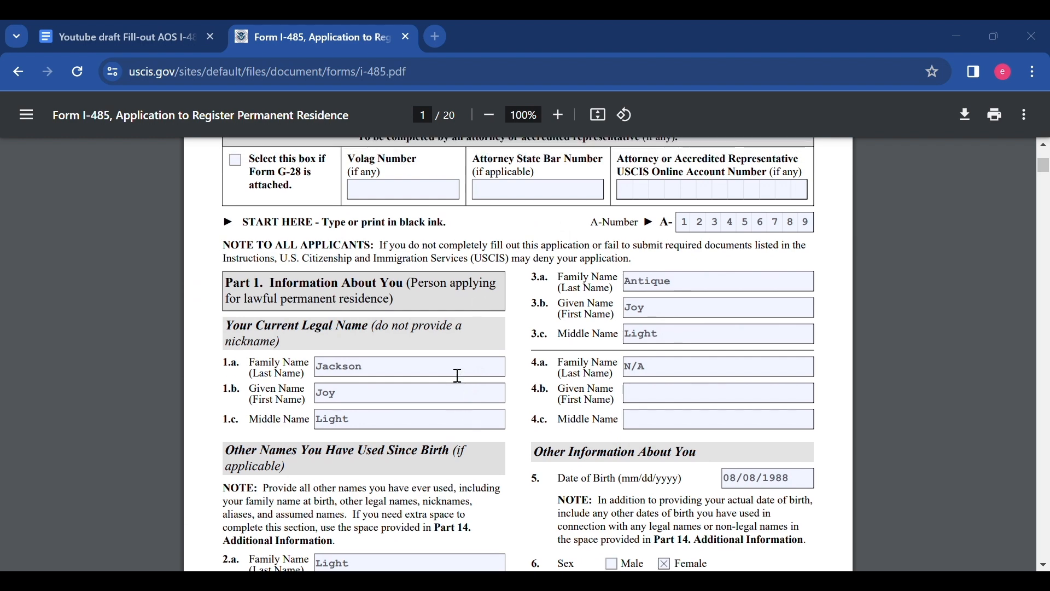
{"action": "scroll", "coordinate": [458, 374], "scroll_direction": "down", "scroll_amount": 2}
{"action": "scroll", "coordinate": [410, 258], "scroll_direction": "up", "scroll_amount": 5}
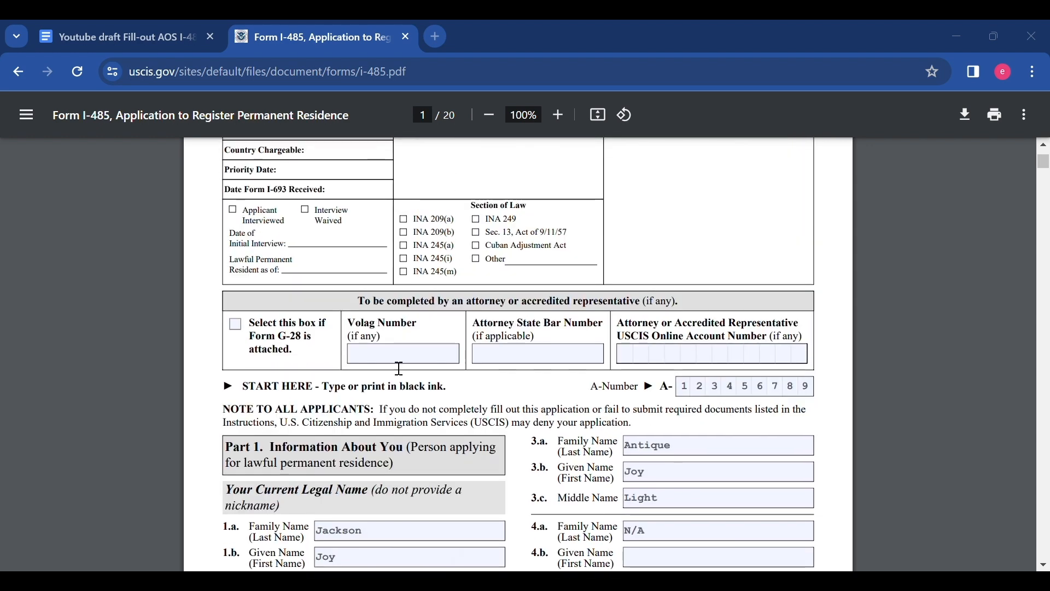
{"action": "scroll", "coordinate": [398, 368], "scroll_direction": "down", "scroll_amount": 3}
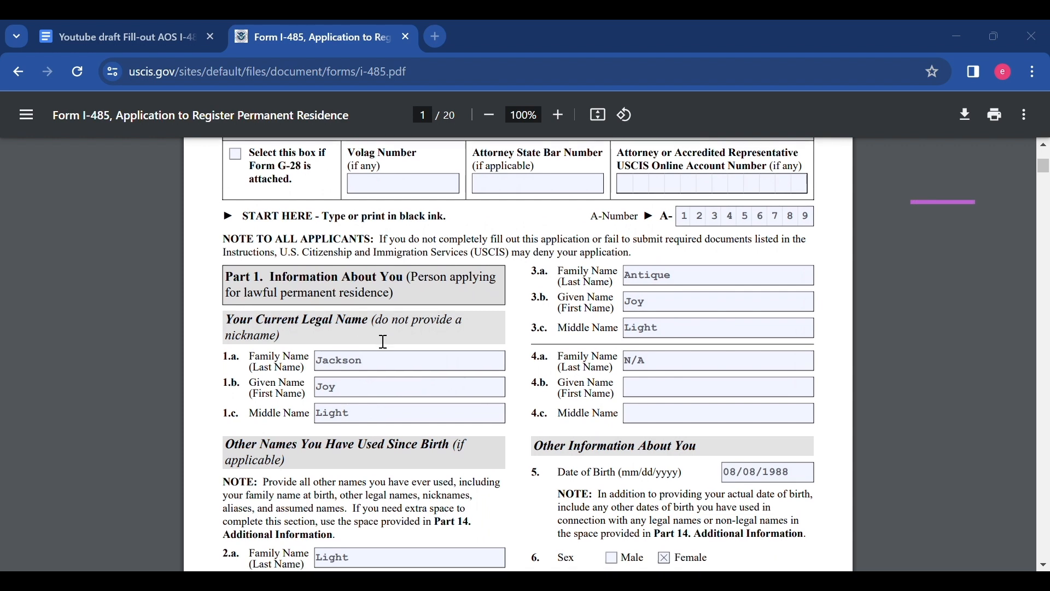
{"action": "scroll", "coordinate": [383, 339], "scroll_direction": "down", "scroll_amount": 2}
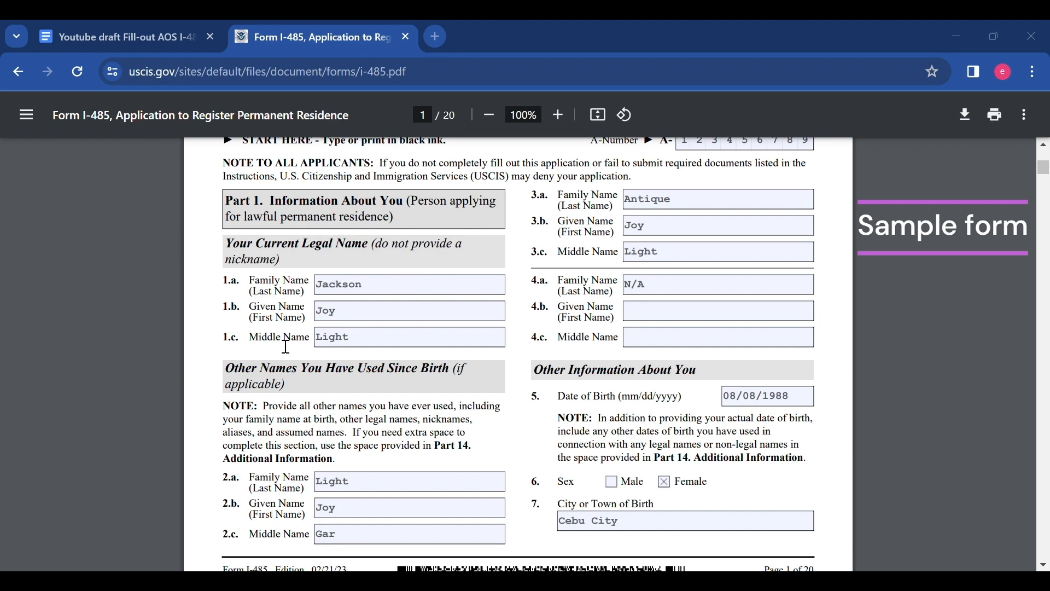
{"action": "scroll", "coordinate": [286, 346], "scroll_direction": "down", "scroll_amount": 3}
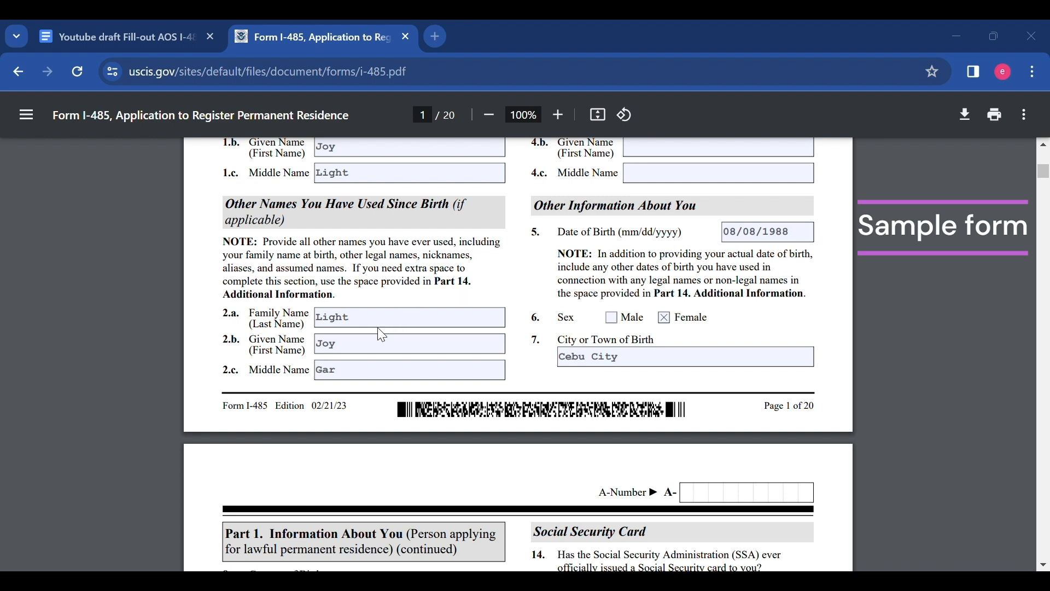
{"action": "scroll", "coordinate": [492, 366], "scroll_direction": "up", "scroll_amount": 3}
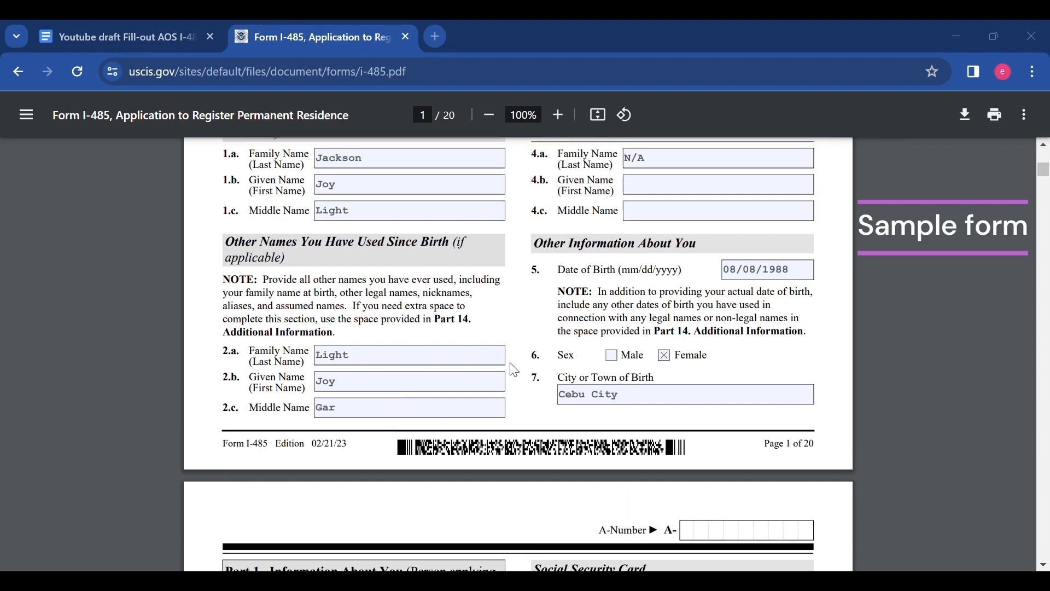
Step: Examine the additional name entries in items 3.a to 4.c and the birth date, sex and birthplace in items 5 to 7
{"action": "scroll", "coordinate": [478, 362], "scroll_direction": "up", "scroll_amount": 3}
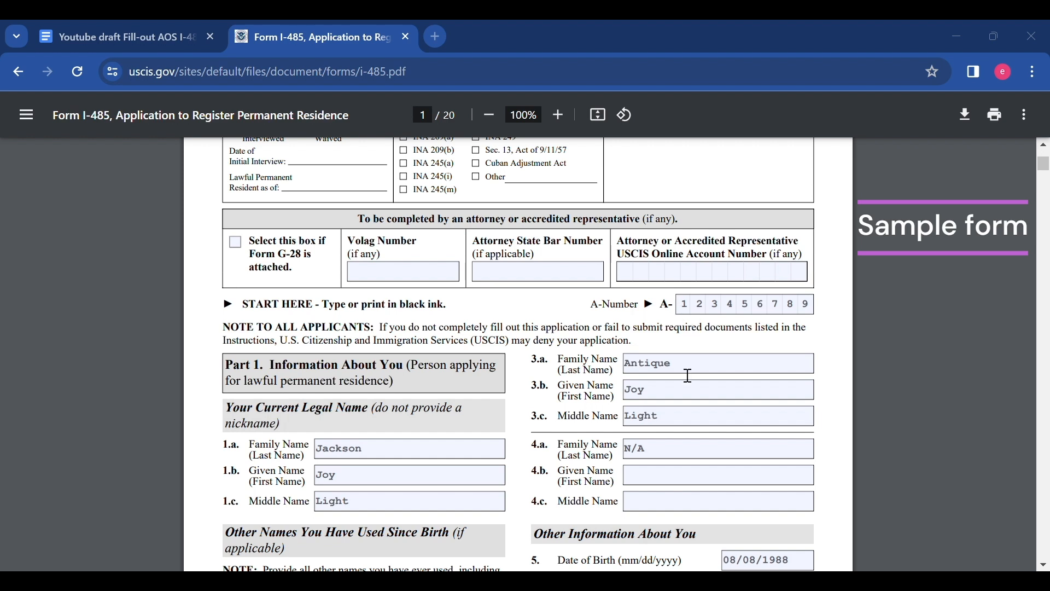
{"action": "scroll", "coordinate": [698, 347], "scroll_direction": "down", "scroll_amount": 2}
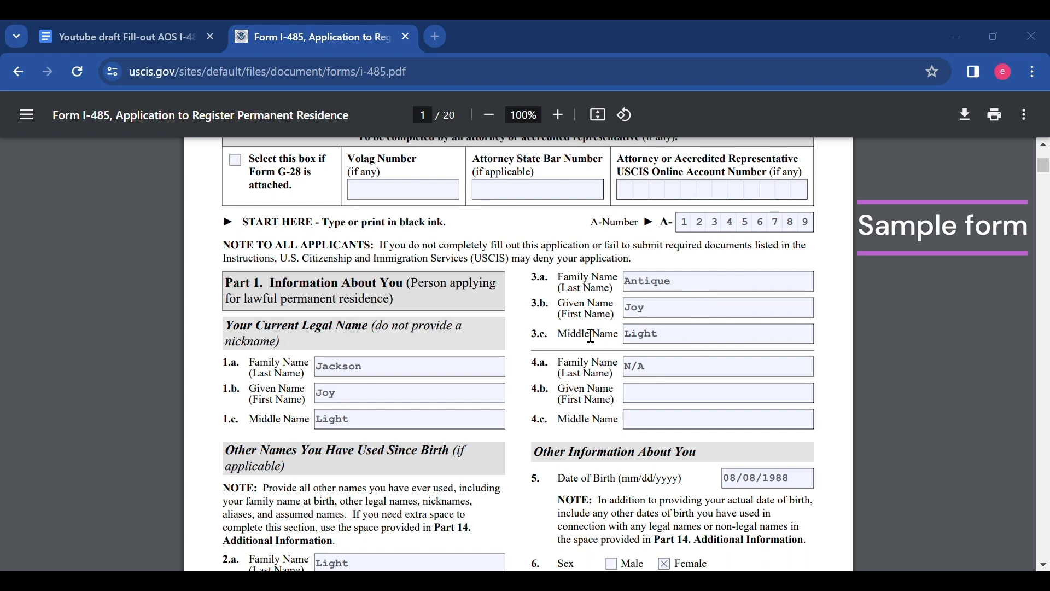
{"action": "scroll", "coordinate": [700, 383], "scroll_direction": "up", "scroll_amount": 2}
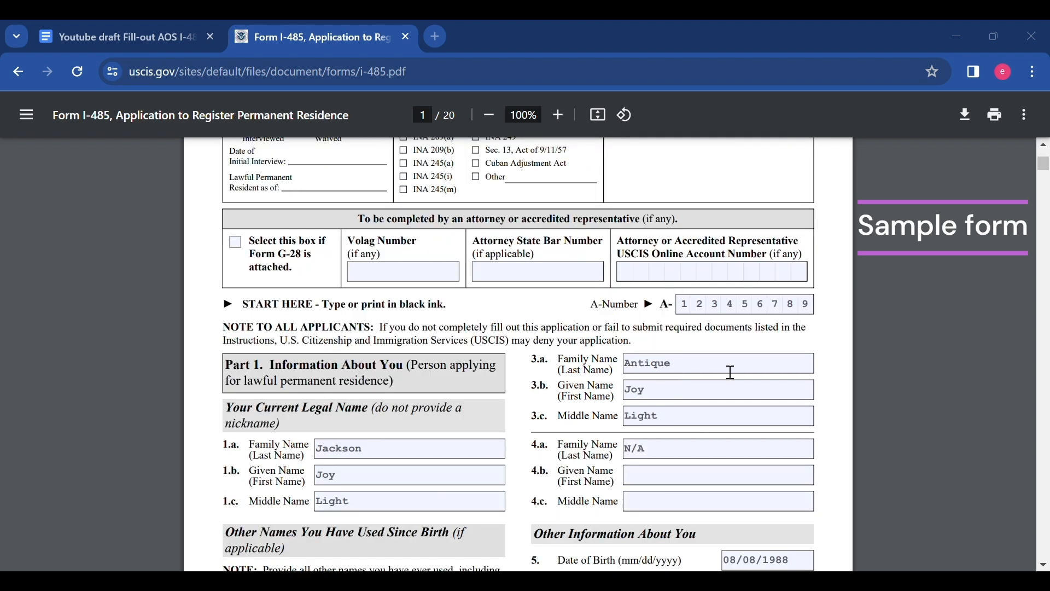
{"action": "scroll", "coordinate": [722, 363], "scroll_direction": "down", "scroll_amount": 2}
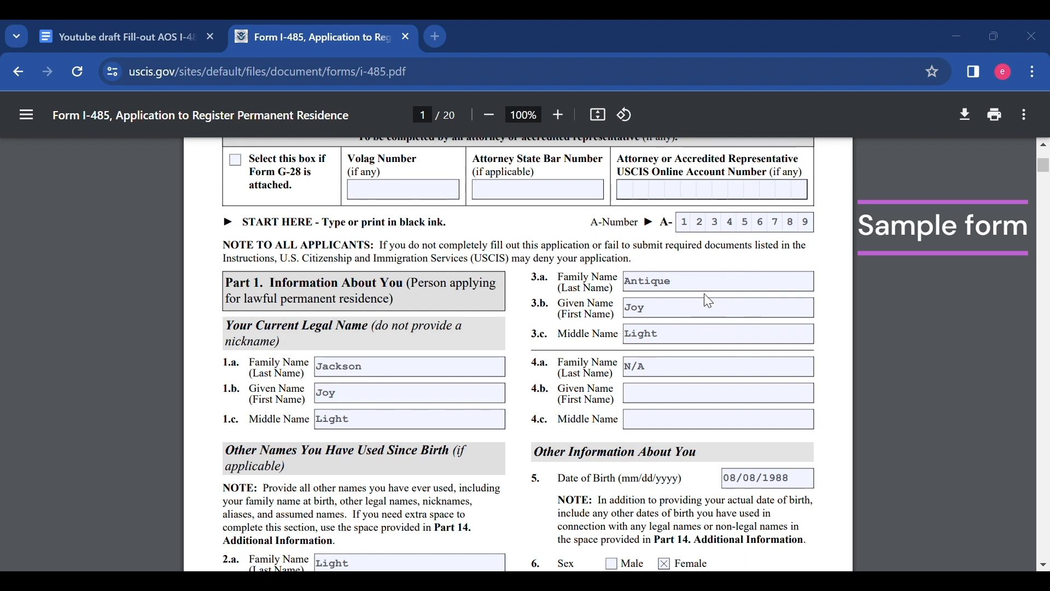
{"action": "scroll", "coordinate": [712, 333], "scroll_direction": "down", "scroll_amount": 2}
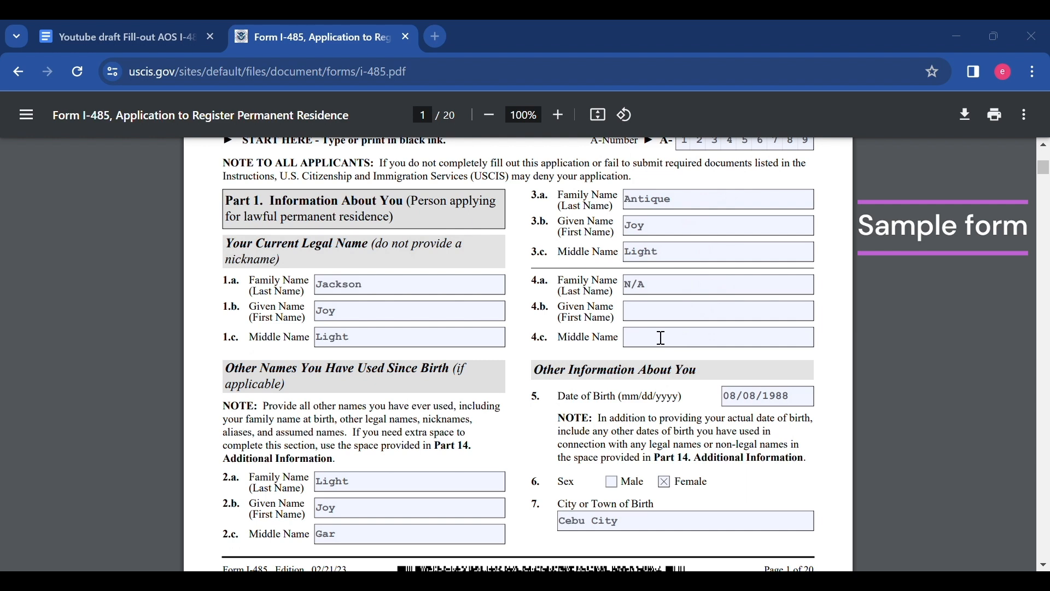
{"action": "scroll", "coordinate": [653, 350], "scroll_direction": "down", "scroll_amount": 2}
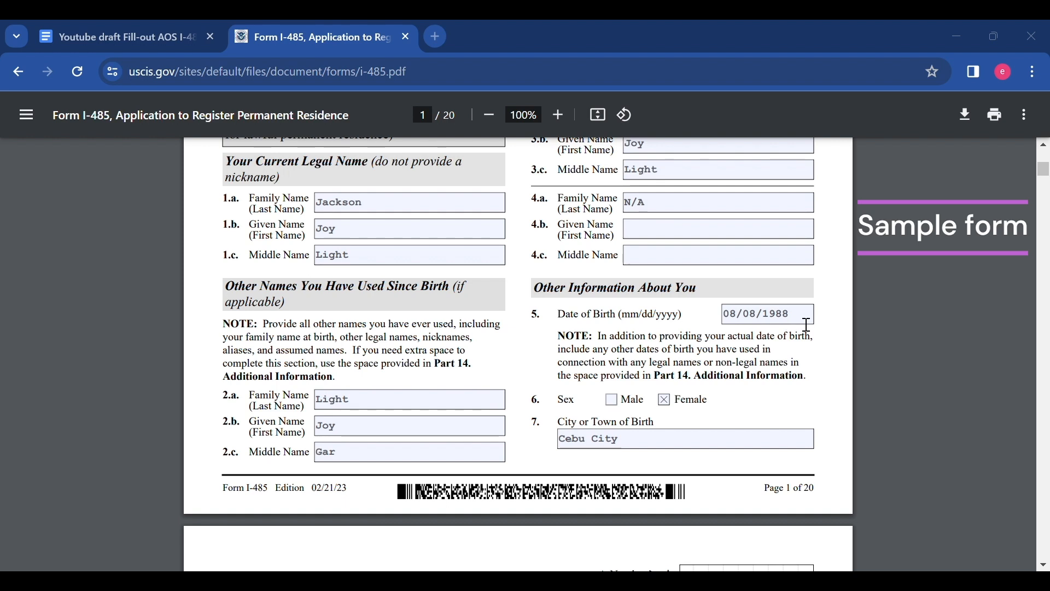
{"action": "scroll", "coordinate": [693, 325], "scroll_direction": "down", "scroll_amount": 3}
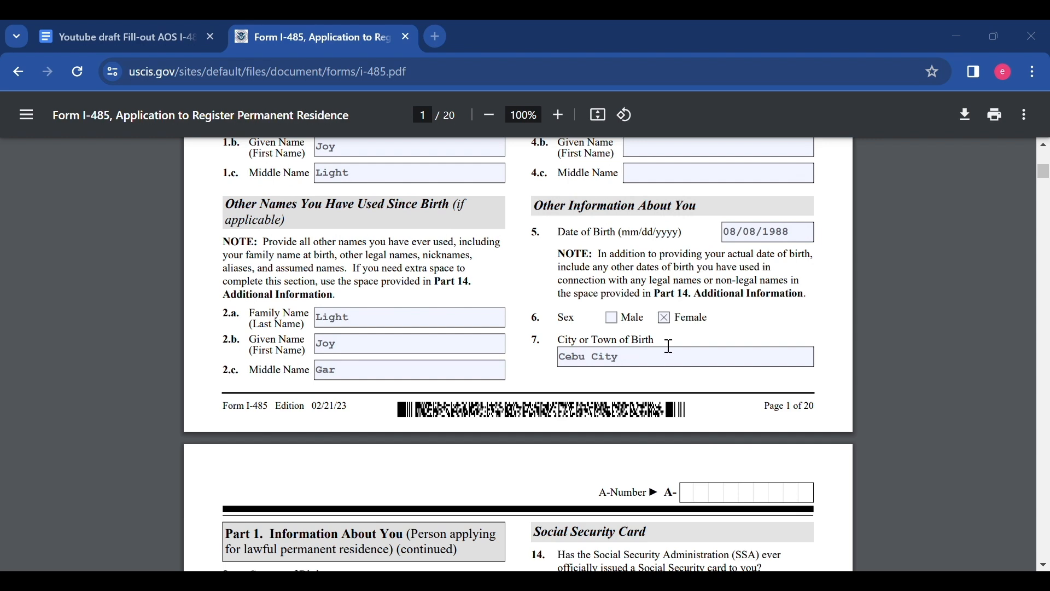
{"action": "scroll", "coordinate": [674, 345], "scroll_direction": "down", "scroll_amount": 3}
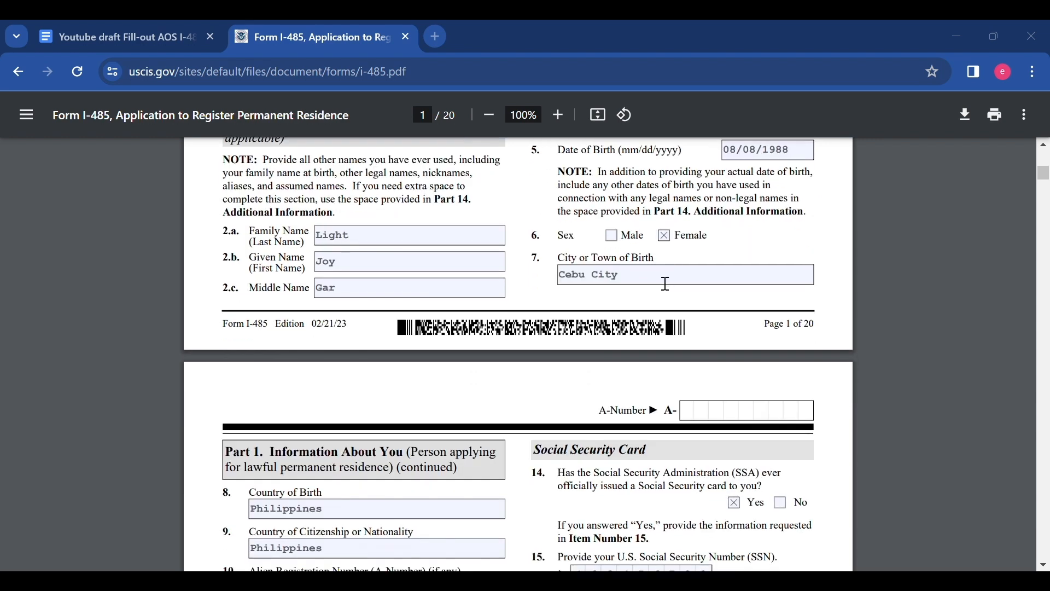
Step: Examine page 2 items 8 to 13.f: birth country, citizenship, A-Number, online account number, and the U.S. and alternate mailing addresses
{"action": "scroll", "coordinate": [672, 285], "scroll_direction": "down", "scroll_amount": 3}
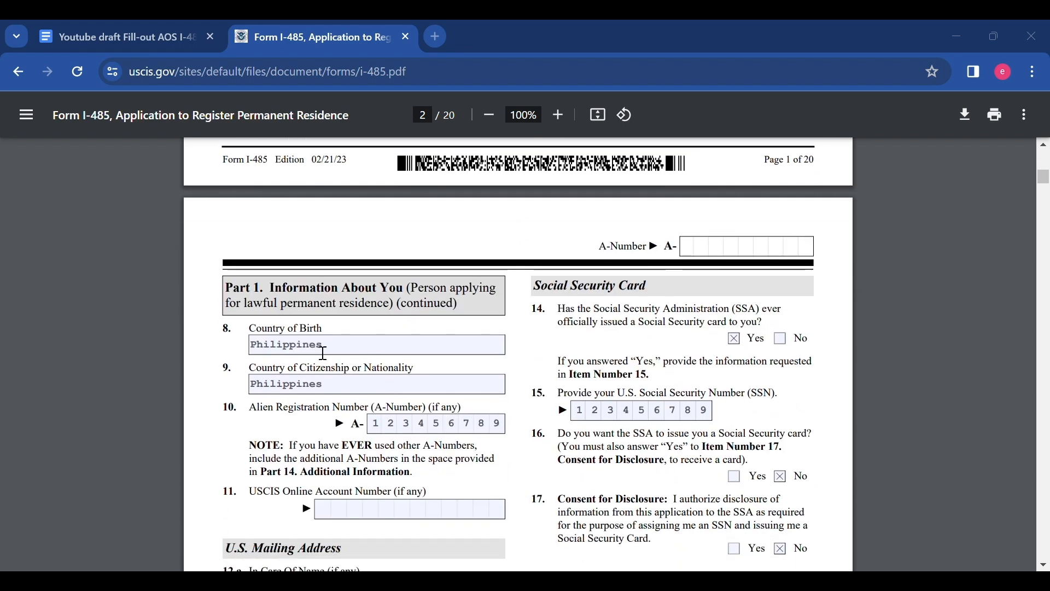
{"action": "scroll", "coordinate": [351, 331], "scroll_direction": "down", "scroll_amount": 2}
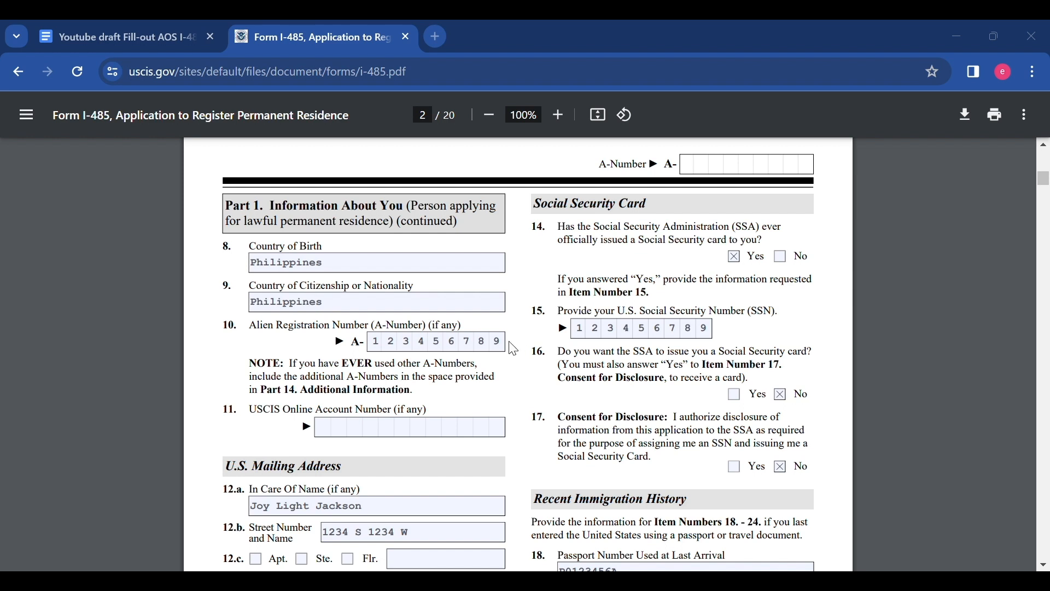
{"action": "scroll", "coordinate": [370, 416], "scroll_direction": "down", "scroll_amount": 2}
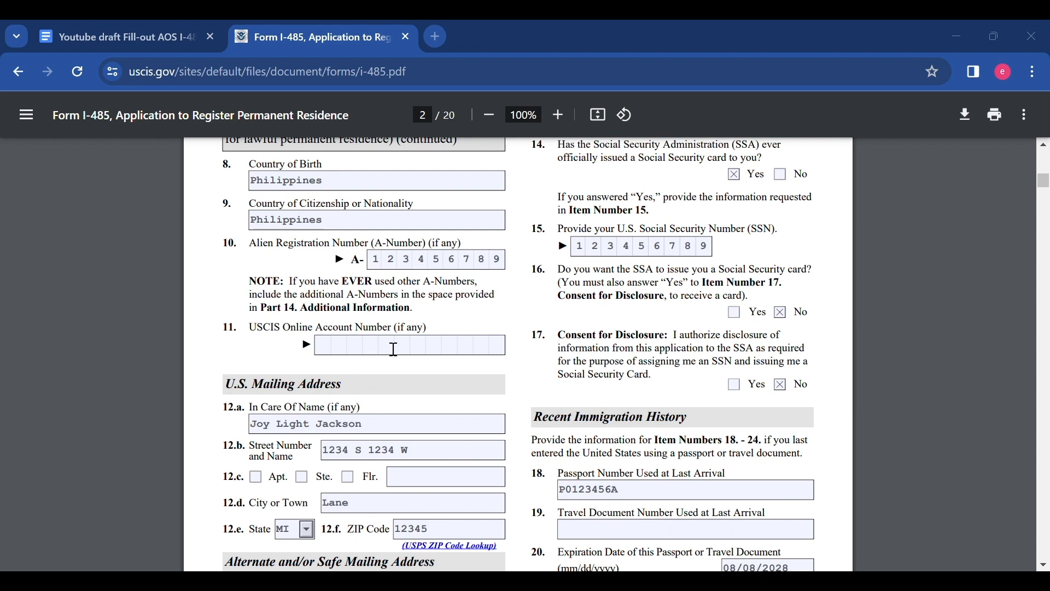
{"action": "scroll", "coordinate": [397, 351], "scroll_direction": "down", "scroll_amount": 2}
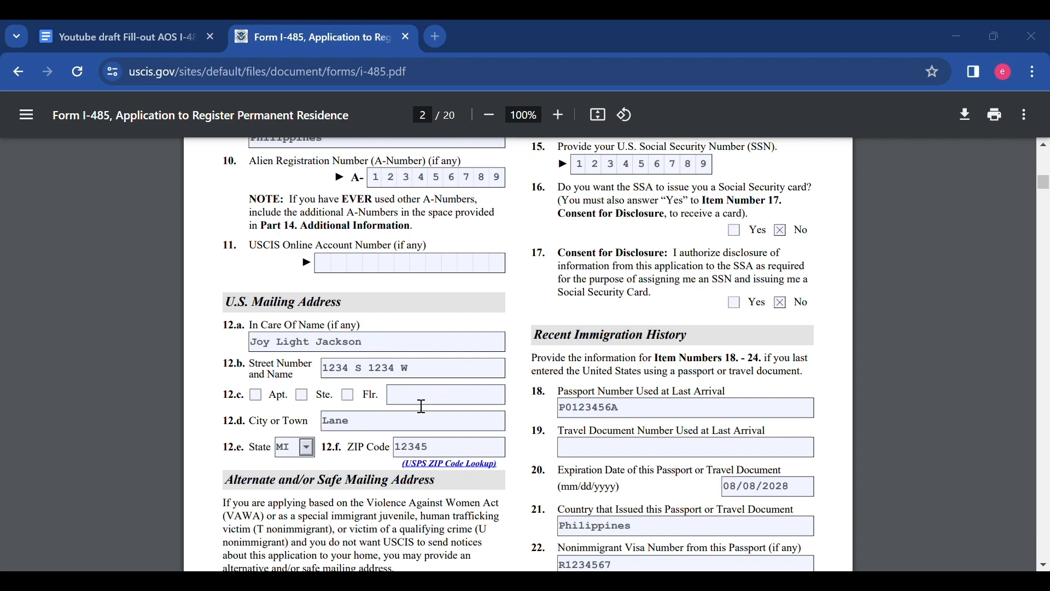
{"action": "scroll", "coordinate": [425, 422], "scroll_direction": "down", "scroll_amount": 3}
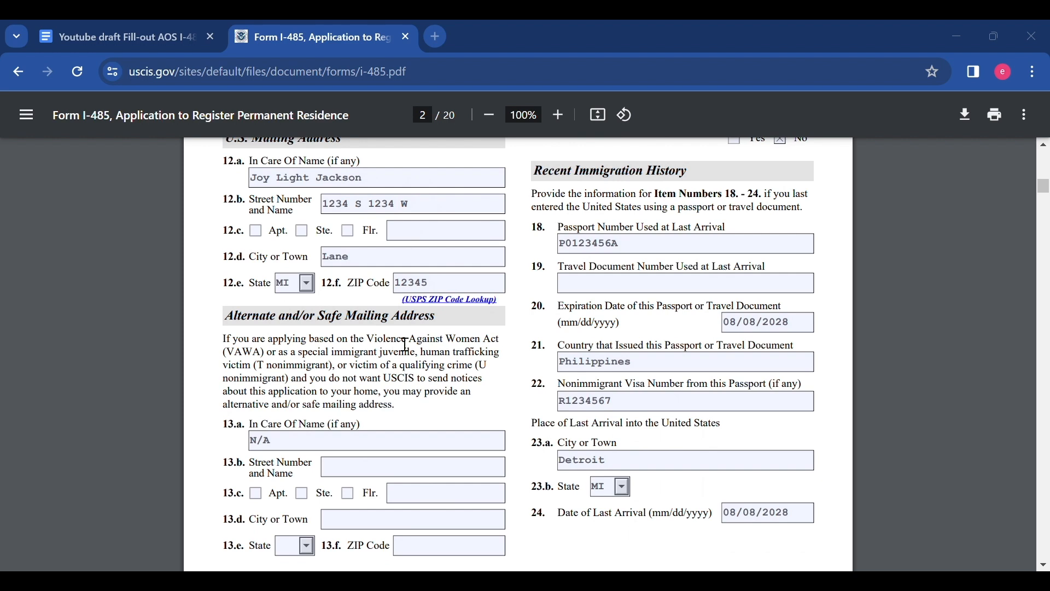
{"action": "scroll", "coordinate": [427, 392], "scroll_direction": "down", "scroll_amount": 1}
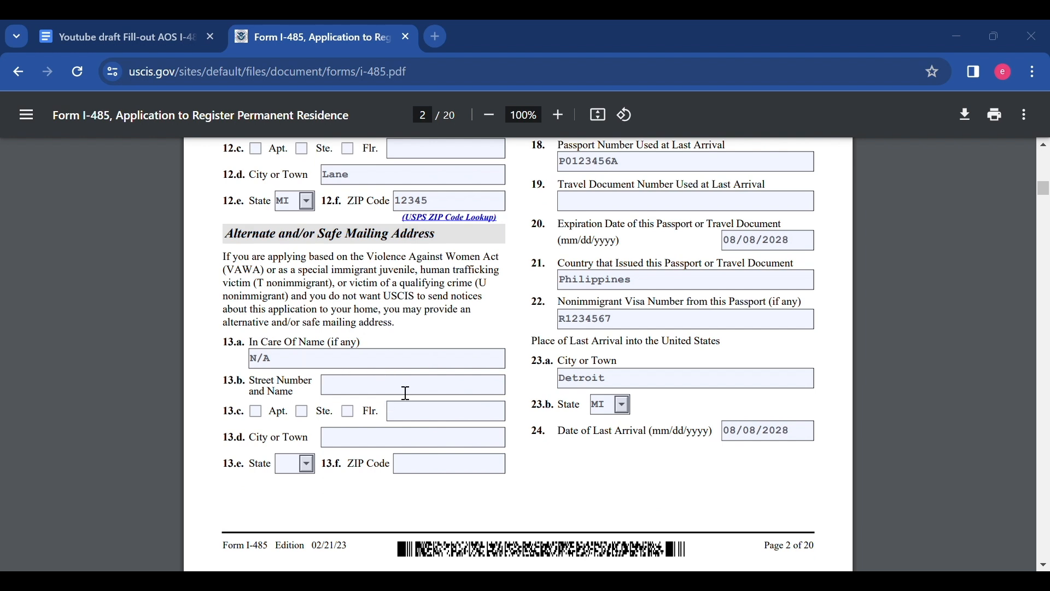
{"action": "scroll", "coordinate": [471, 397], "scroll_direction": "up", "scroll_amount": 2}
{"action": "scroll", "coordinate": [472, 398], "scroll_direction": "up", "scroll_amount": 3}
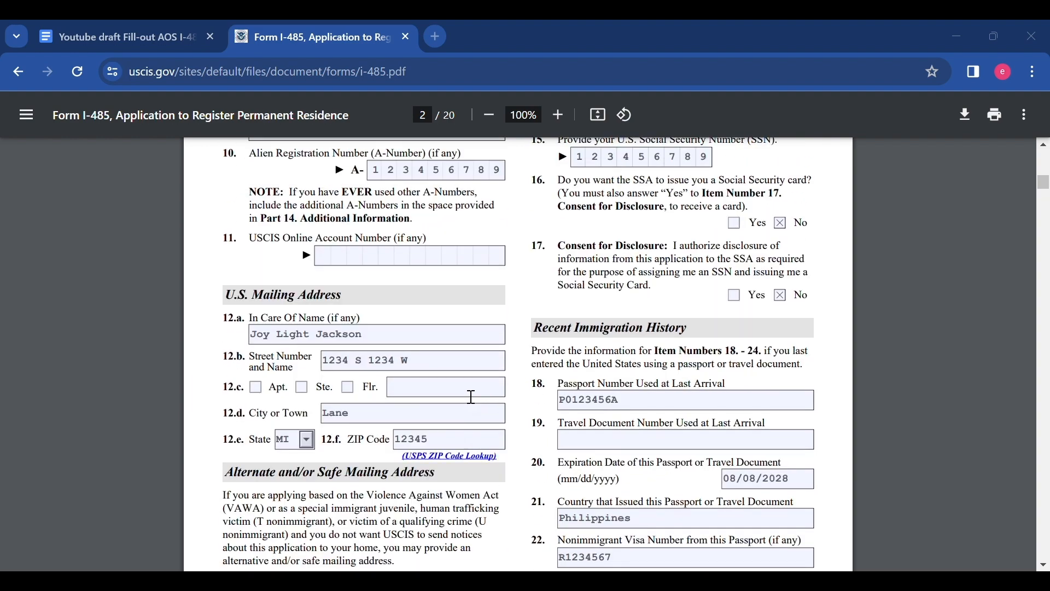
{"action": "scroll", "coordinate": [471, 500], "scroll_direction": "down", "scroll_amount": 2}
{"action": "scroll", "coordinate": [437, 499], "scroll_direction": "down", "scroll_amount": 1}
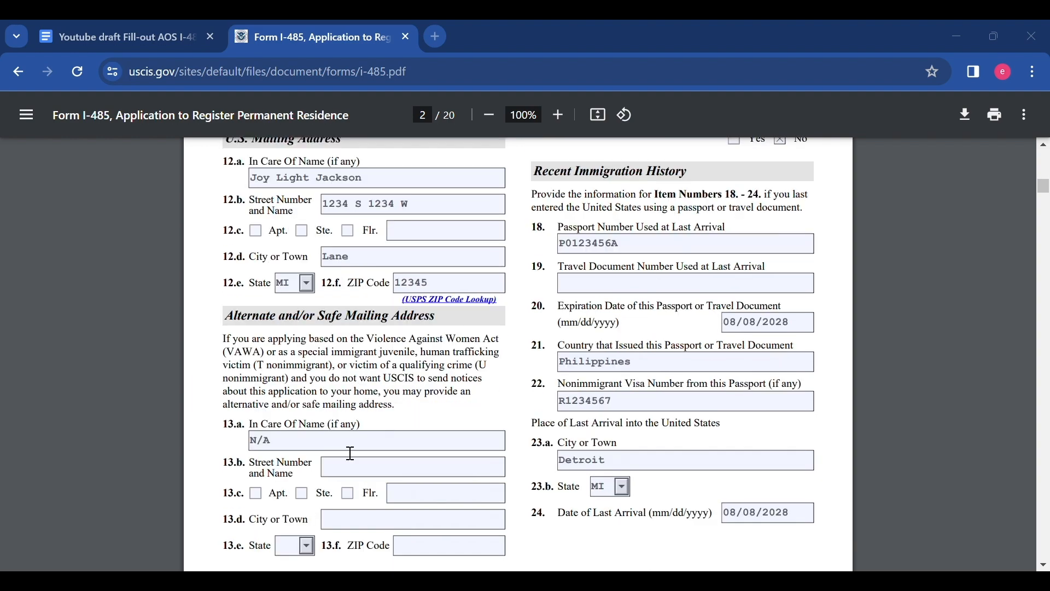
Step: Examine the Social Security Card section and the Recent Immigration History section, items 14 to 24, on page 2
{"action": "scroll", "coordinate": [440, 445], "scroll_direction": "up", "scroll_amount": 6}
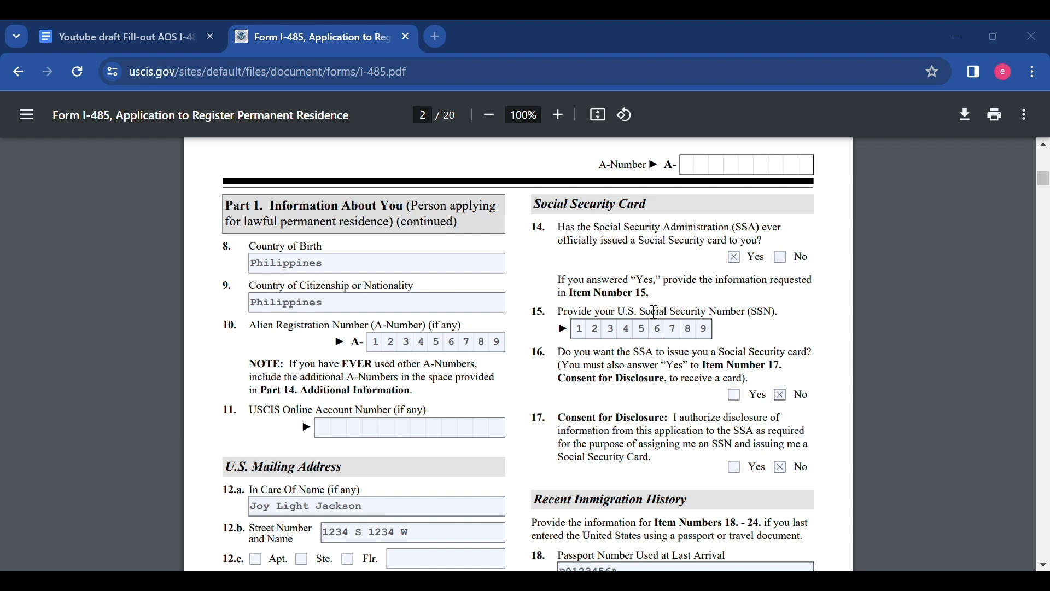
{"action": "scroll", "coordinate": [655, 312], "scroll_direction": "down", "scroll_amount": 2}
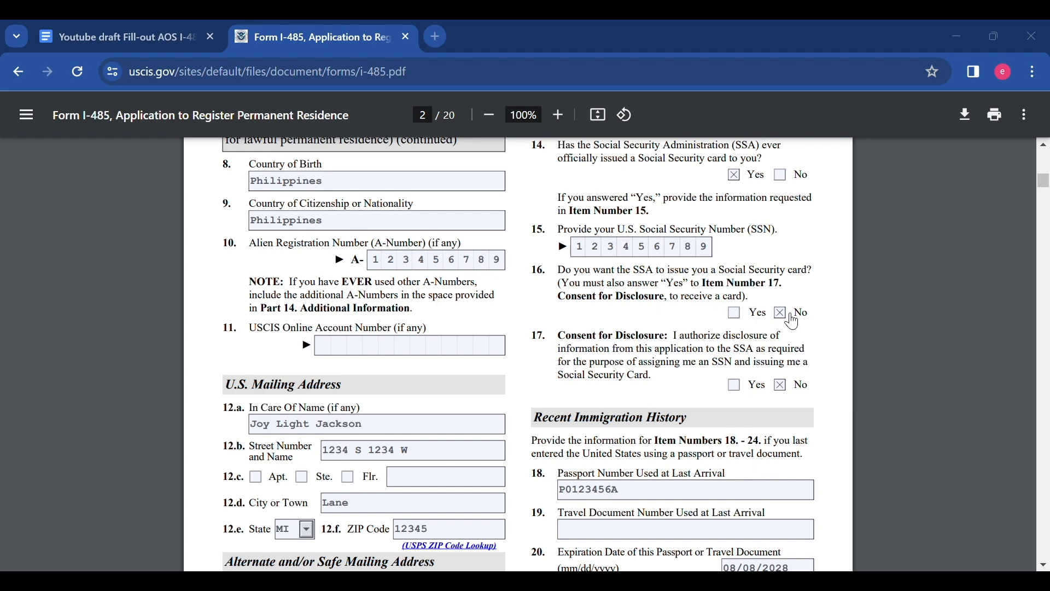
{"action": "scroll", "coordinate": [711, 328], "scroll_direction": "down", "scroll_amount": 3}
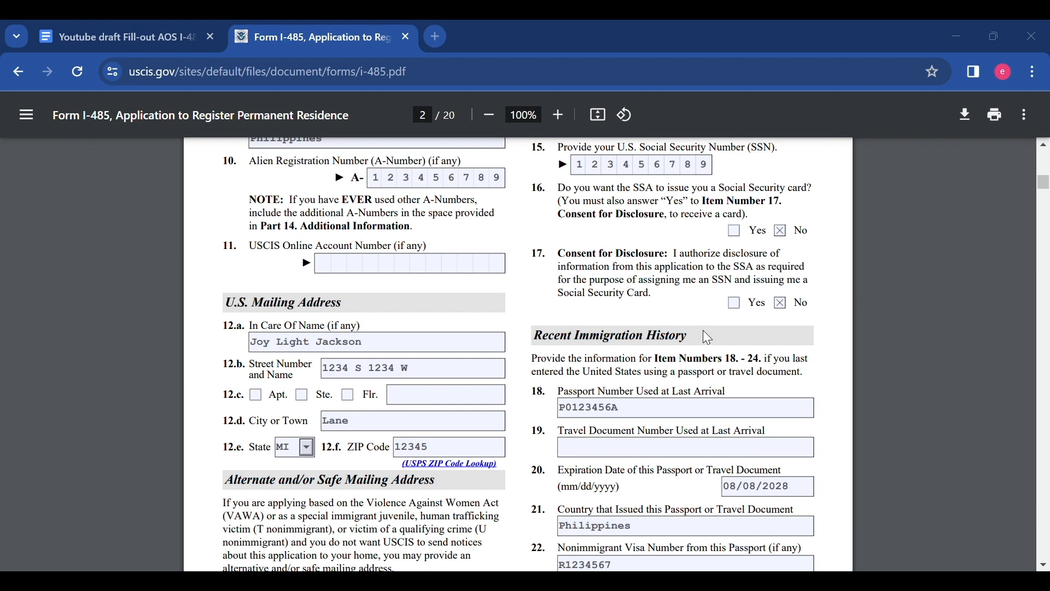
{"action": "scroll", "coordinate": [664, 394], "scroll_direction": "down", "scroll_amount": 3}
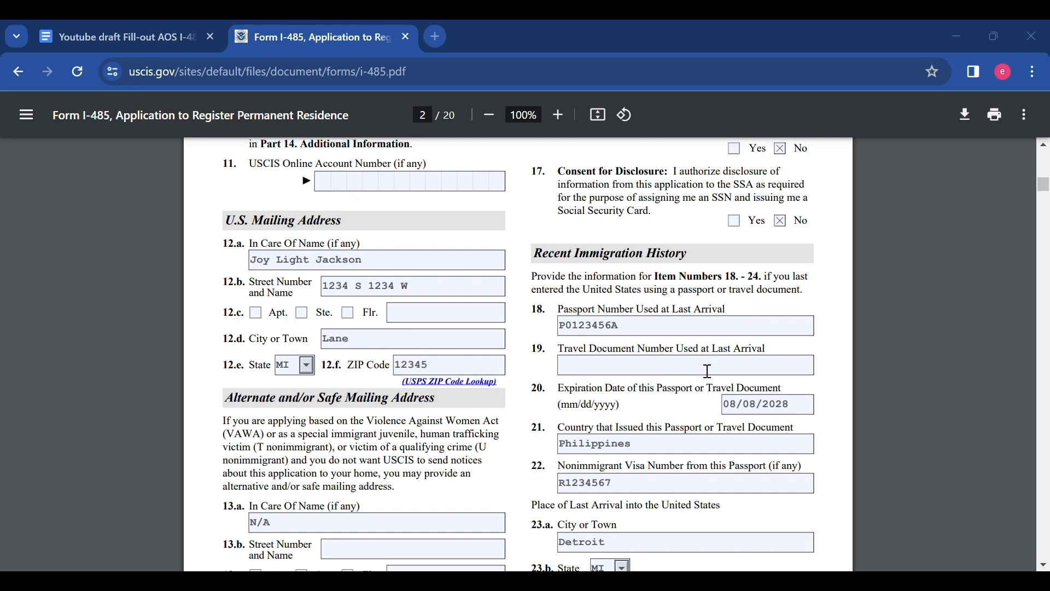
{"action": "scroll", "coordinate": [705, 368], "scroll_direction": "down", "scroll_amount": 1}
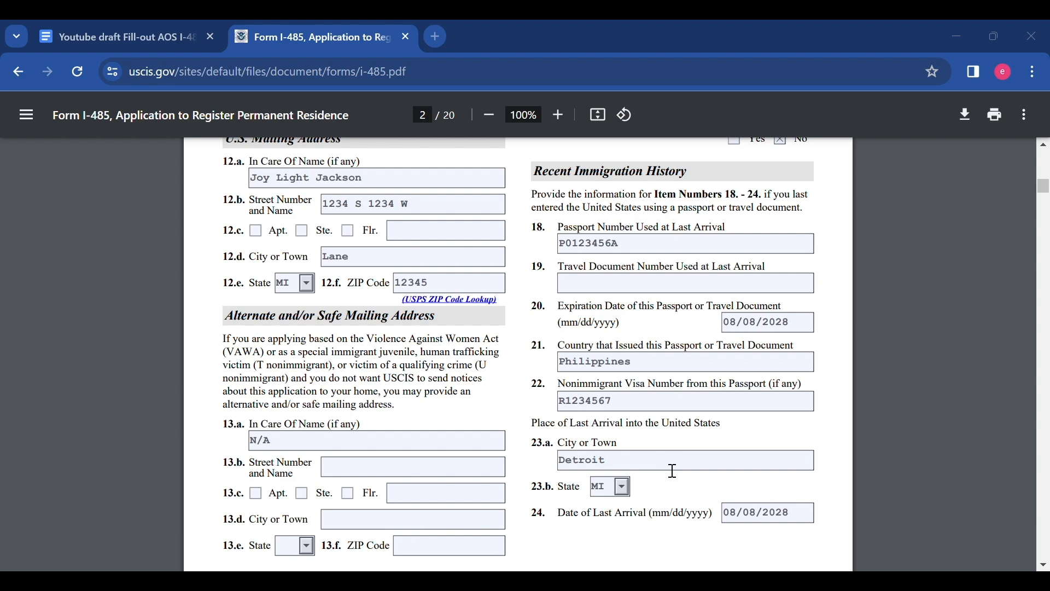
Step: Examine the place and date of last arrival, items 23.a to 24, on page 2 of the form
{"action": "scroll", "coordinate": [681, 464], "scroll_direction": "down", "scroll_amount": 2}
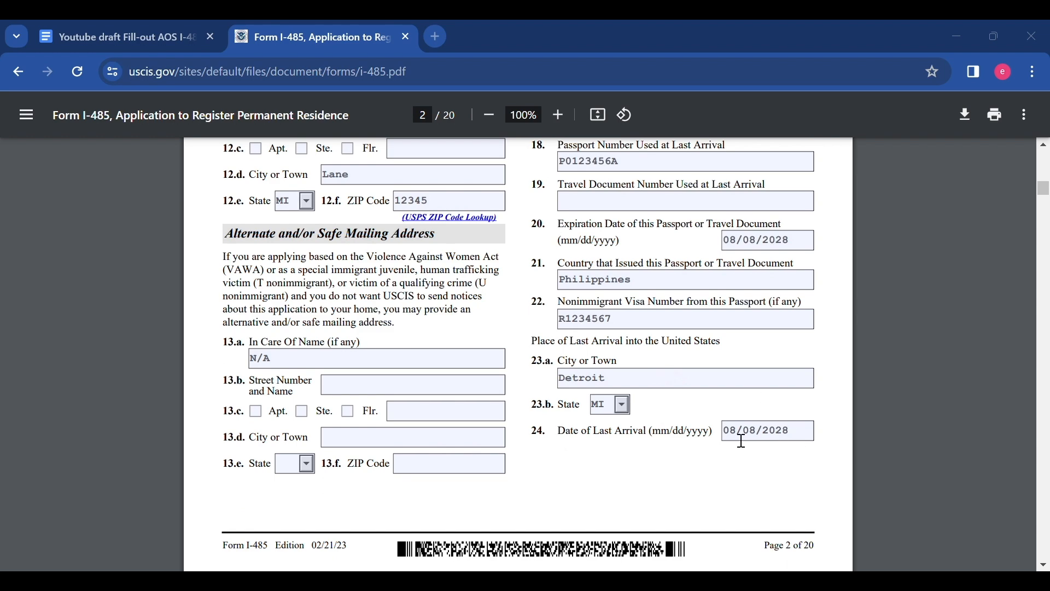
{"action": "scroll", "coordinate": [670, 436], "scroll_direction": "down", "scroll_amount": 3}
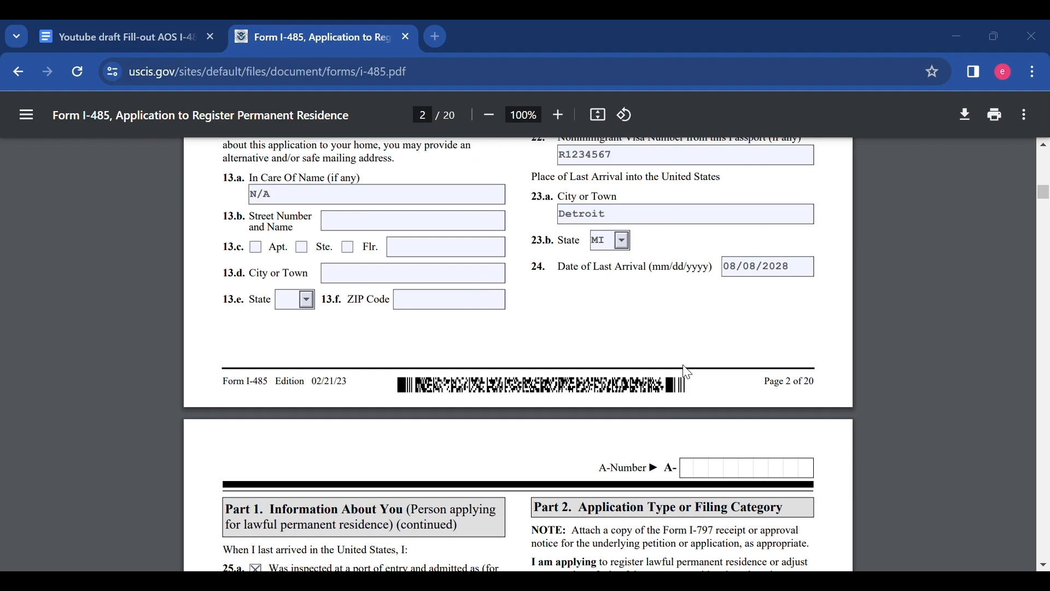
{"action": "scroll", "coordinate": [641, 402], "scroll_direction": "down", "scroll_amount": 3}
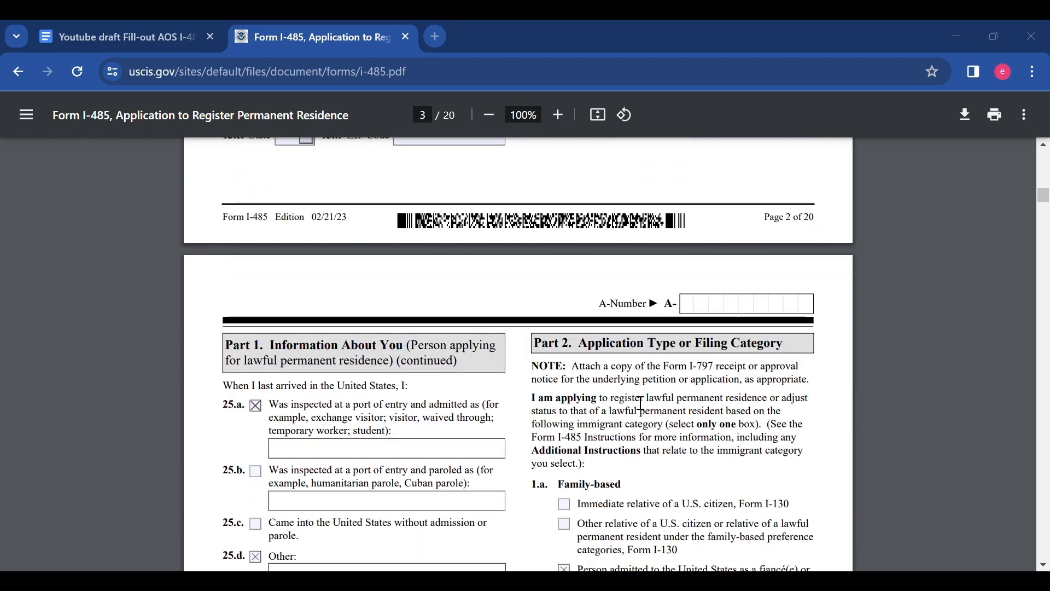
{"action": "scroll", "coordinate": [639, 402], "scroll_direction": "up", "scroll_amount": 9}
{"action": "scroll", "coordinate": [640, 402], "scroll_direction": "down", "scroll_amount": 9}
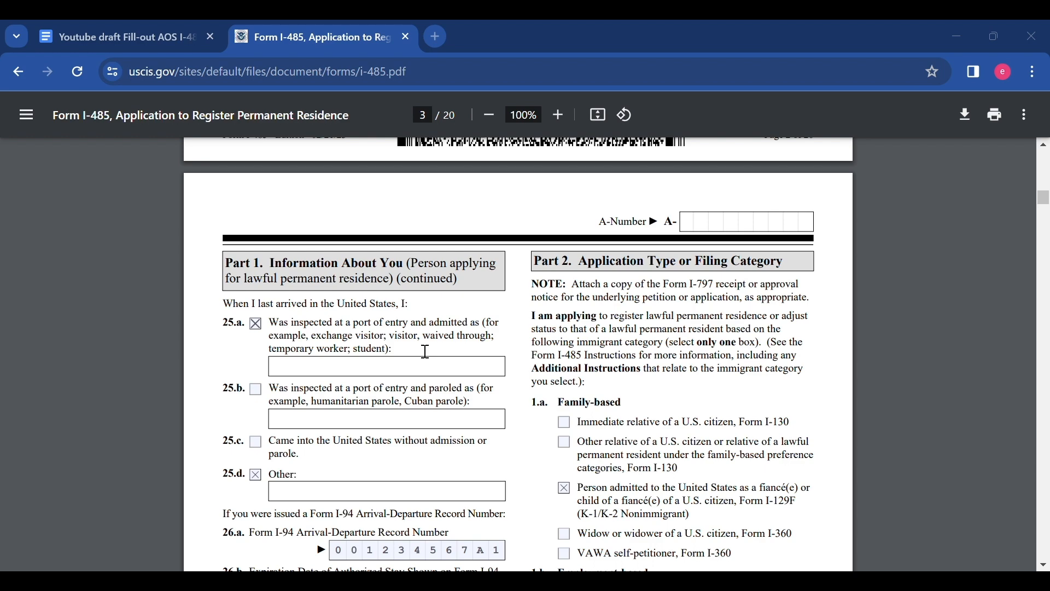
Step: Examine page 3 items 25.a to 28.c: manner of last arrival, Form I-94 details, current immigration status, and name on the I-94
{"action": "scroll", "coordinate": [425, 351], "scroll_direction": "down", "scroll_amount": 3}
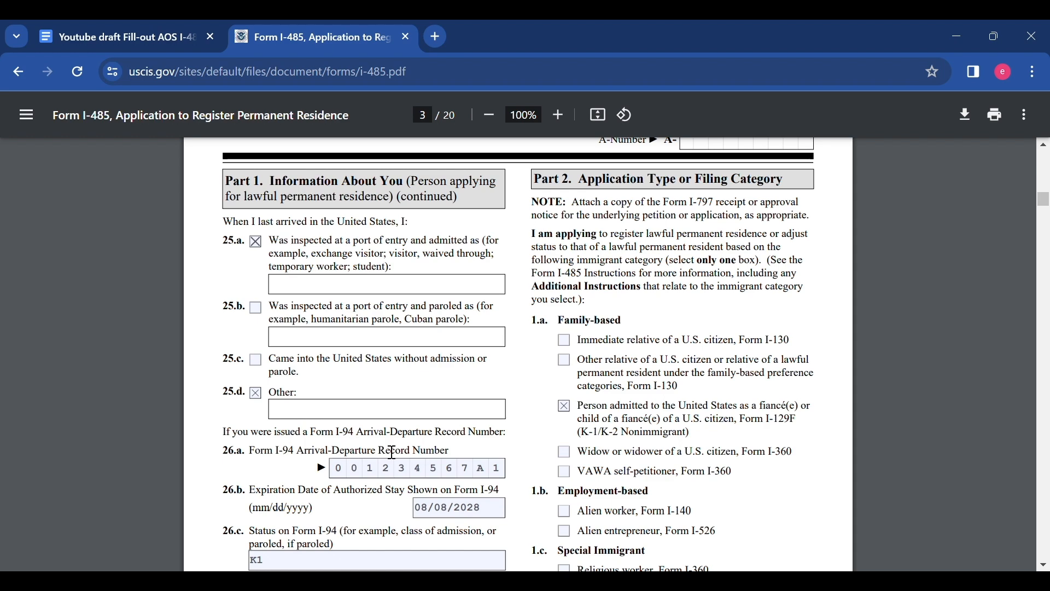
{"action": "scroll", "coordinate": [402, 447], "scroll_direction": "down", "scroll_amount": 1}
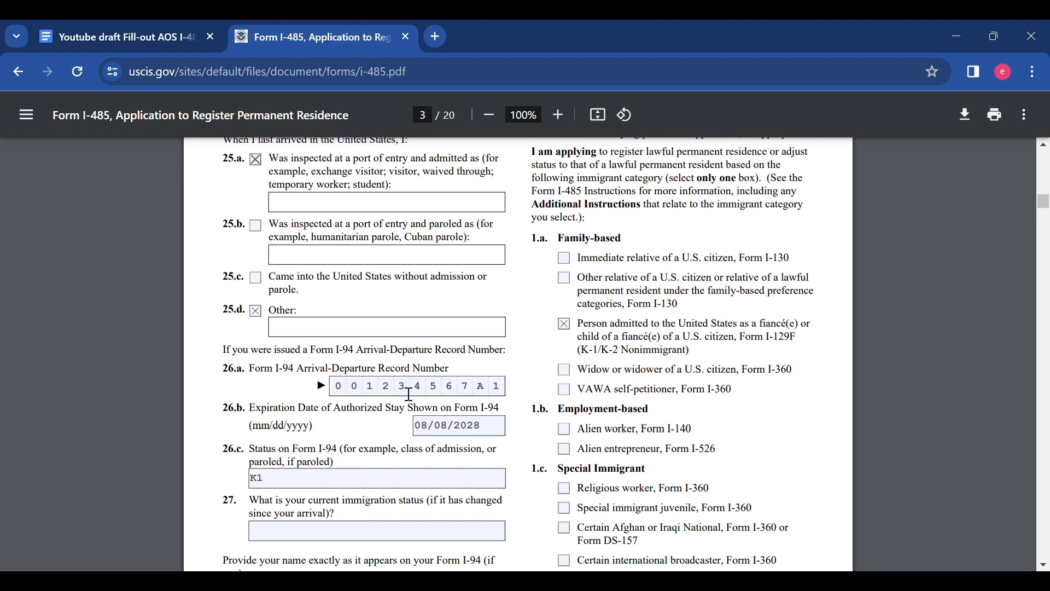
{"action": "scroll", "coordinate": [374, 347], "scroll_direction": "down", "scroll_amount": 2}
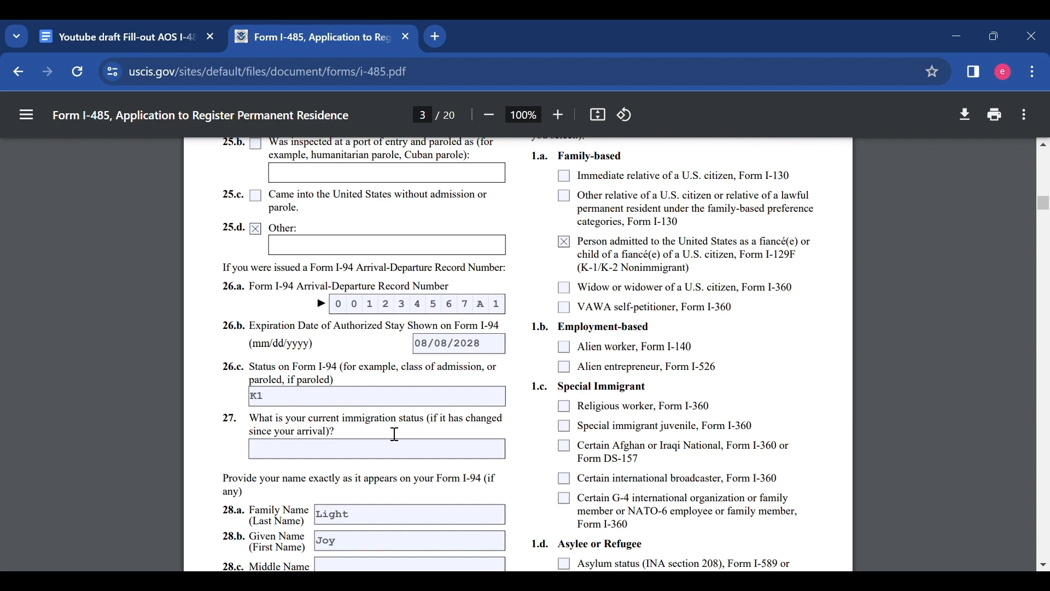
{"action": "scroll", "coordinate": [405, 378], "scroll_direction": "down", "scroll_amount": 3}
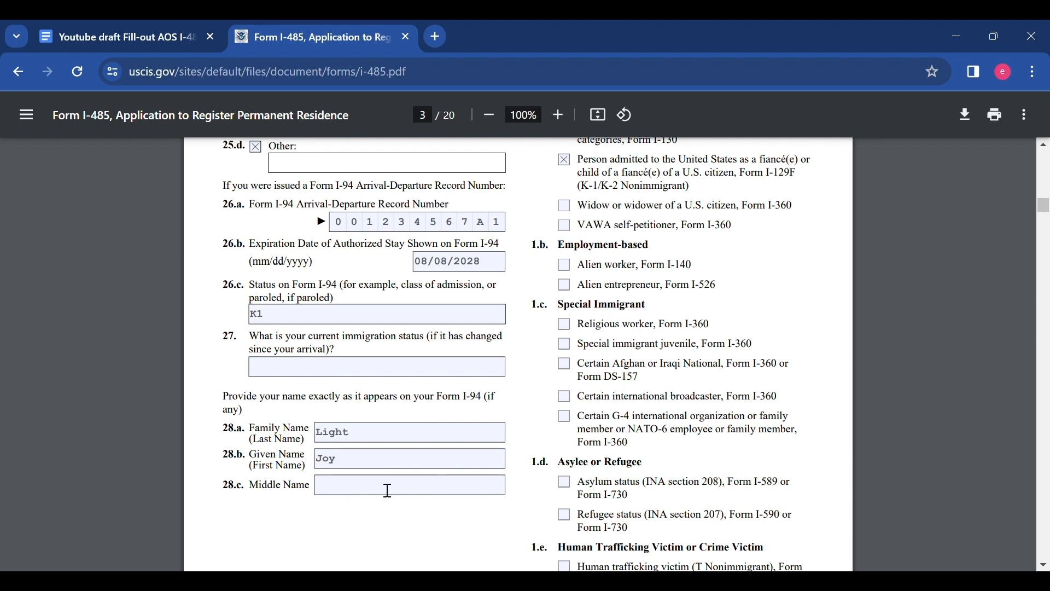
Step: Examine the Part 2 filing categories 1.a to 1.e, from family-based to human trafficking or crime victim
{"action": "scroll", "coordinate": [663, 426], "scroll_direction": "up", "scroll_amount": 5}
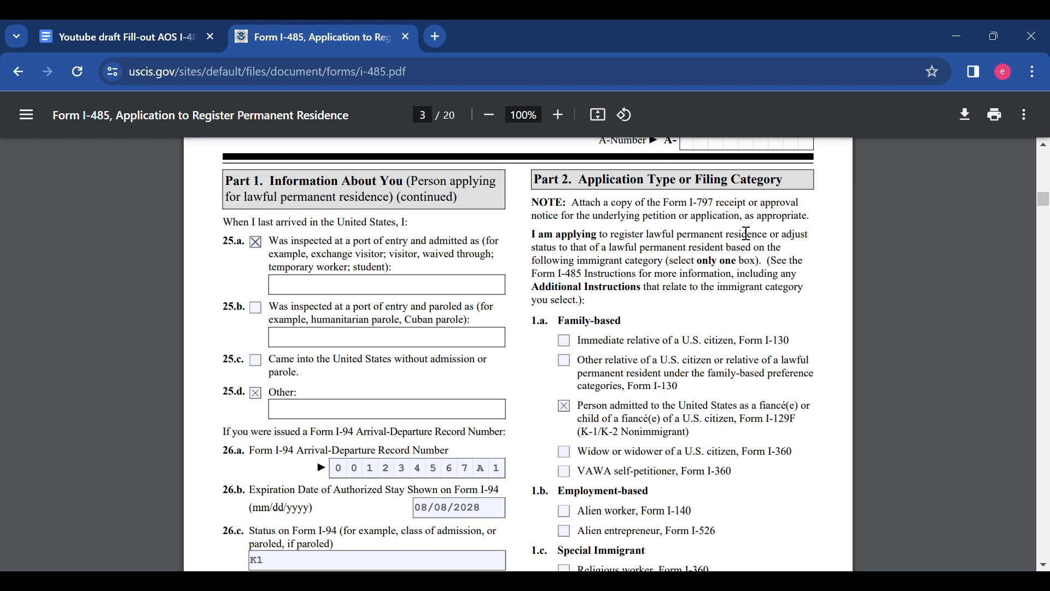
{"action": "scroll", "coordinate": [715, 227], "scroll_direction": "down", "scroll_amount": 1}
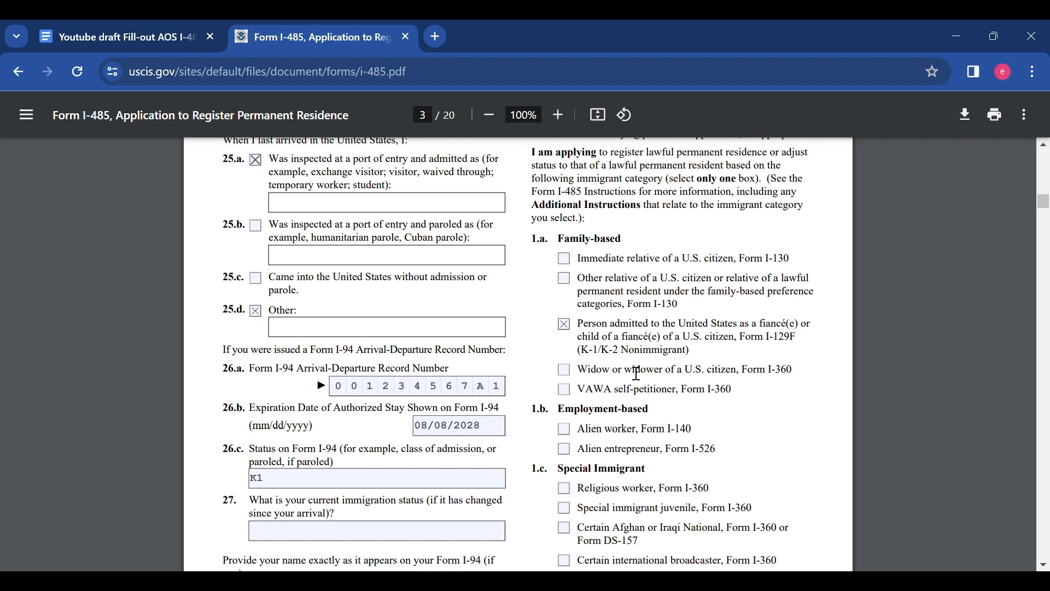
{"action": "scroll", "coordinate": [613, 446], "scroll_direction": "down", "scroll_amount": 3}
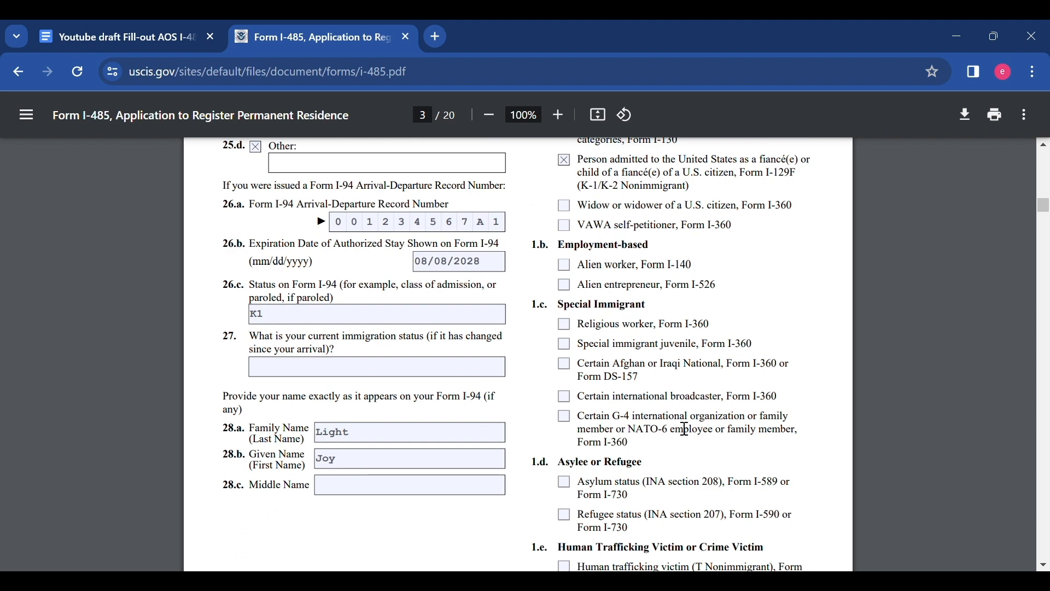
{"action": "scroll", "coordinate": [612, 358], "scroll_direction": "down", "scroll_amount": 3}
{"action": "scroll", "coordinate": [703, 350], "scroll_direction": "down", "scroll_amount": 5}
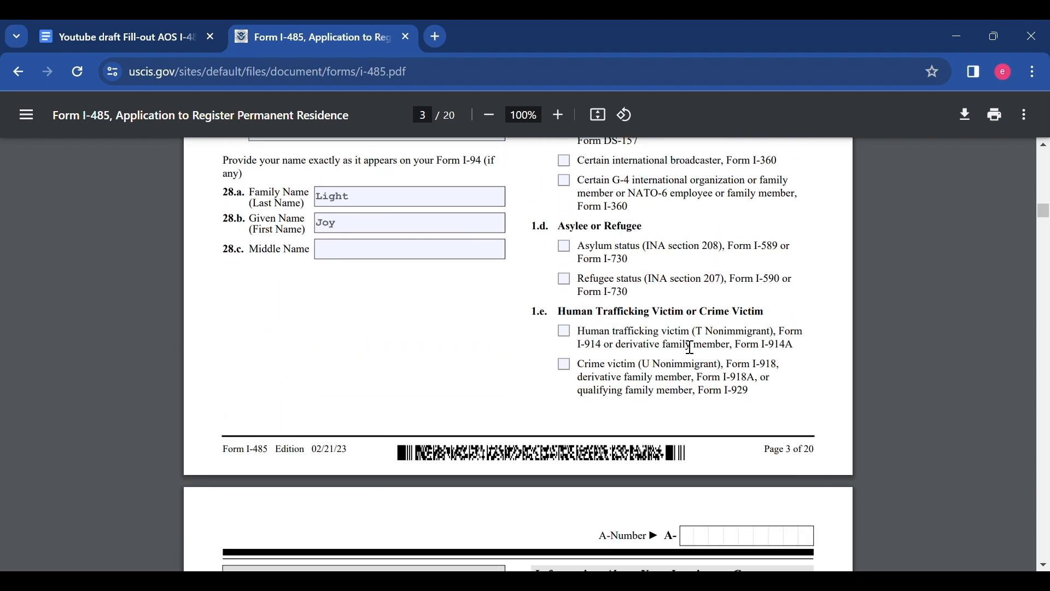
Step: Examine the special programs in 1.f, the additional options in 1.g, and the INA section 245(i) question in item 2
{"action": "scroll", "coordinate": [696, 338], "scroll_direction": "down", "scroll_amount": 2}
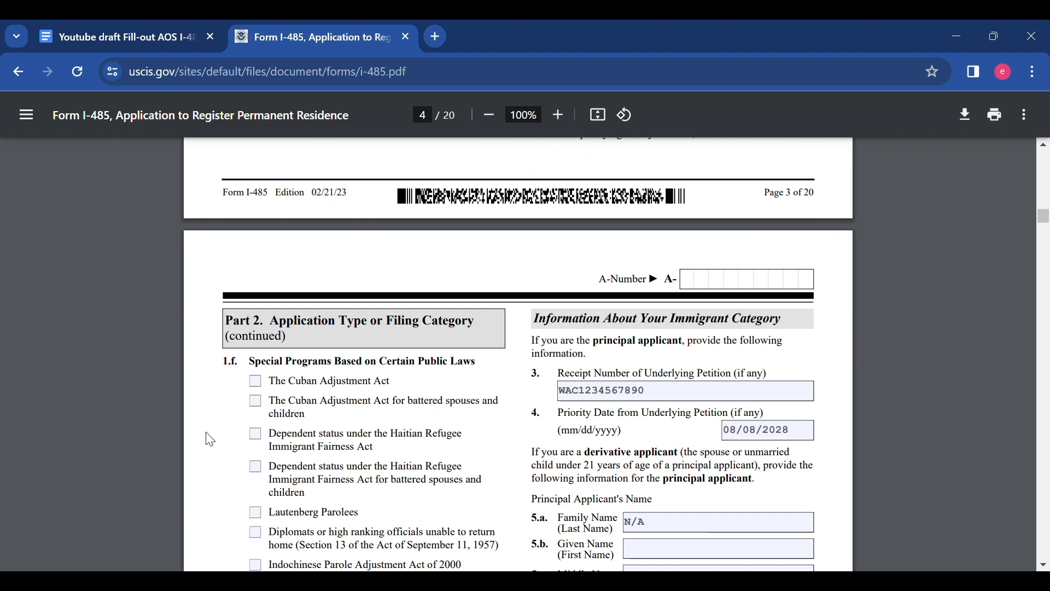
{"action": "scroll", "coordinate": [334, 390], "scroll_direction": "down", "scroll_amount": 2}
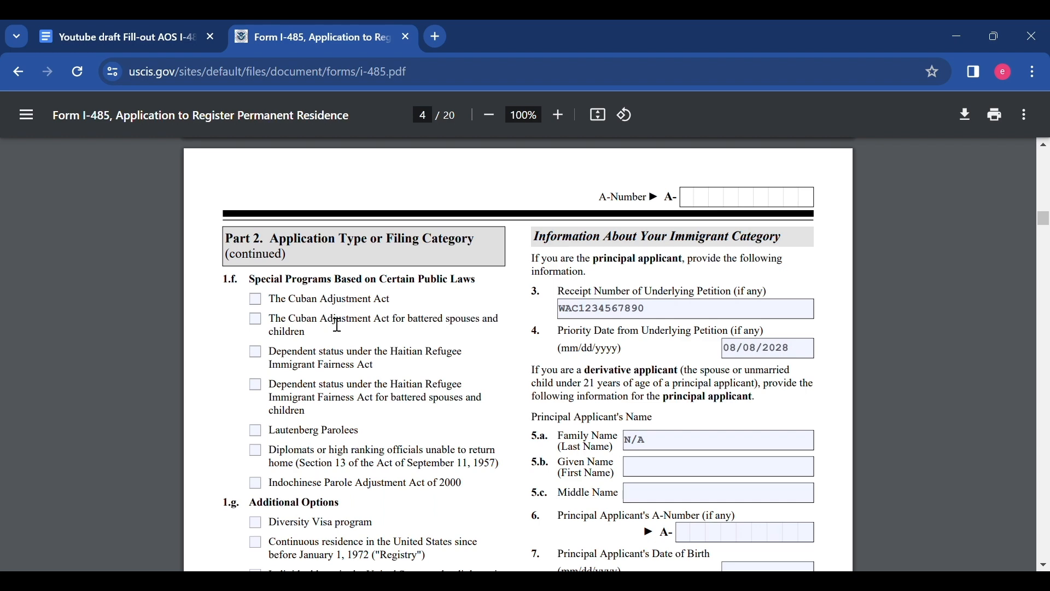
{"action": "scroll", "coordinate": [321, 307], "scroll_direction": "down", "scroll_amount": 4}
{"action": "scroll", "coordinate": [309, 290], "scroll_direction": "up", "scroll_amount": 4}
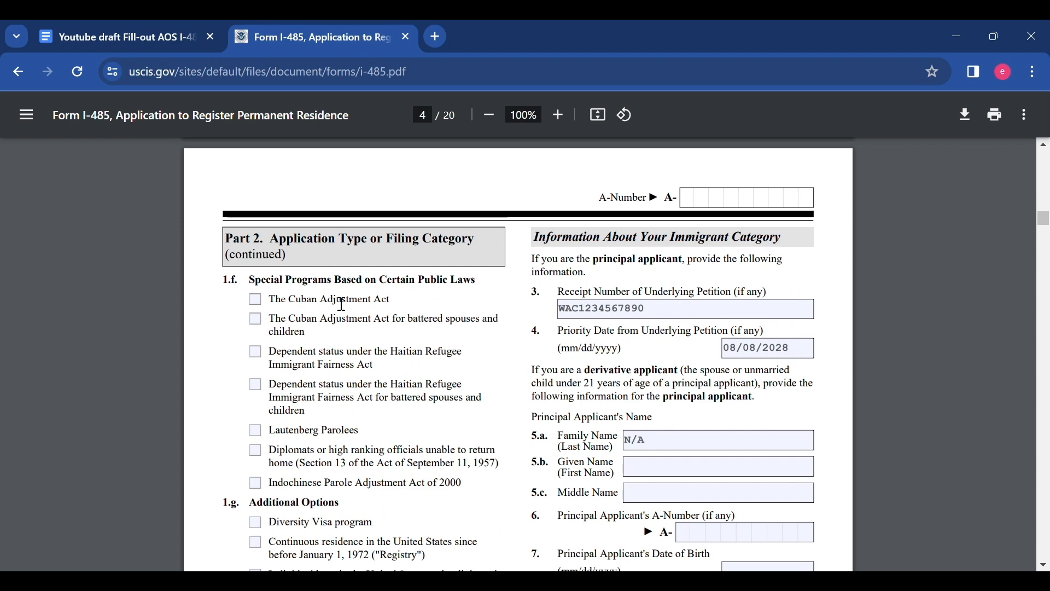
{"action": "scroll", "coordinate": [393, 263], "scroll_direction": "down", "scroll_amount": 4}
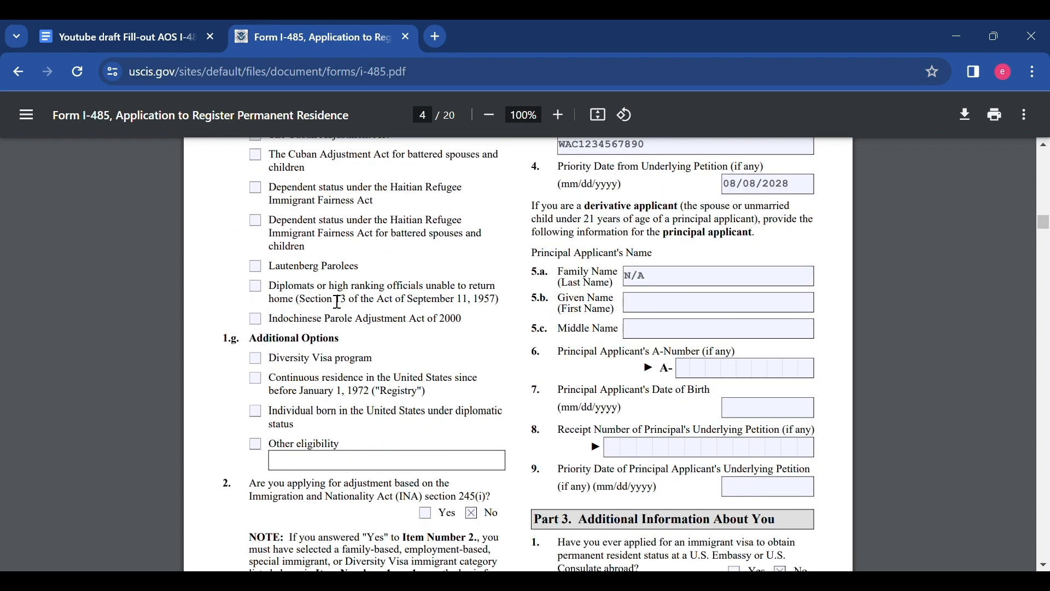
{"action": "scroll", "coordinate": [337, 302], "scroll_direction": "up", "scroll_amount": 2}
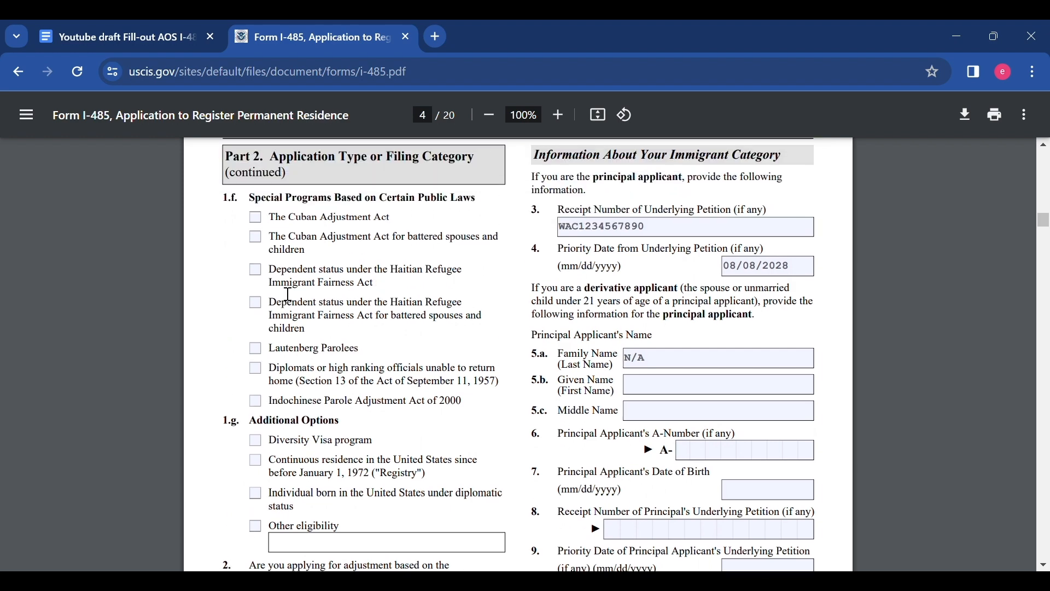
{"action": "scroll", "coordinate": [304, 471], "scroll_direction": "down", "scroll_amount": 4}
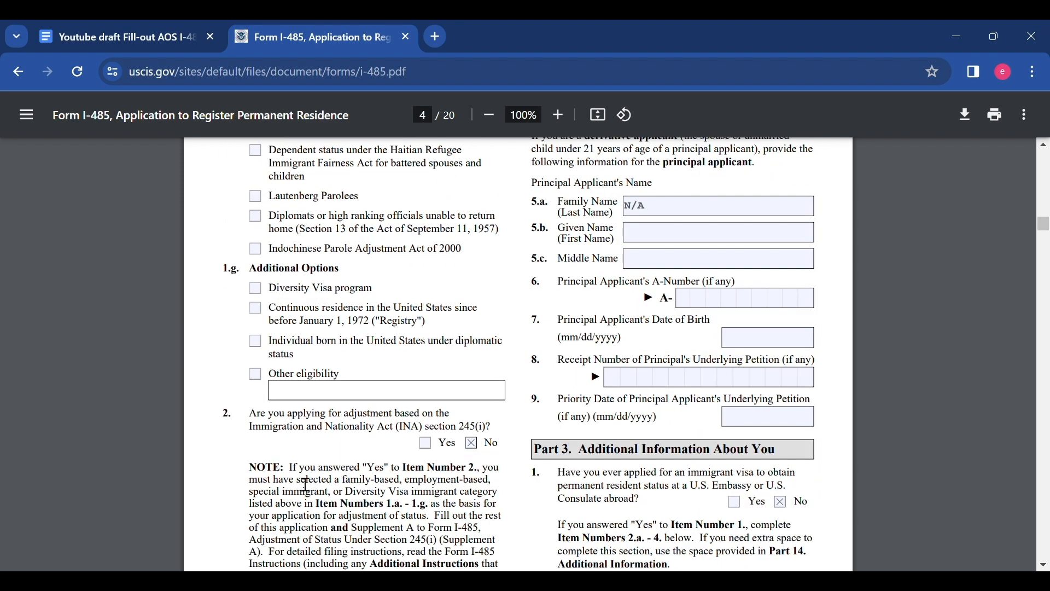
{"action": "scroll", "coordinate": [306, 485], "scroll_direction": "down", "scroll_amount": 3}
{"action": "scroll", "coordinate": [306, 484], "scroll_direction": "up", "scroll_amount": 6}
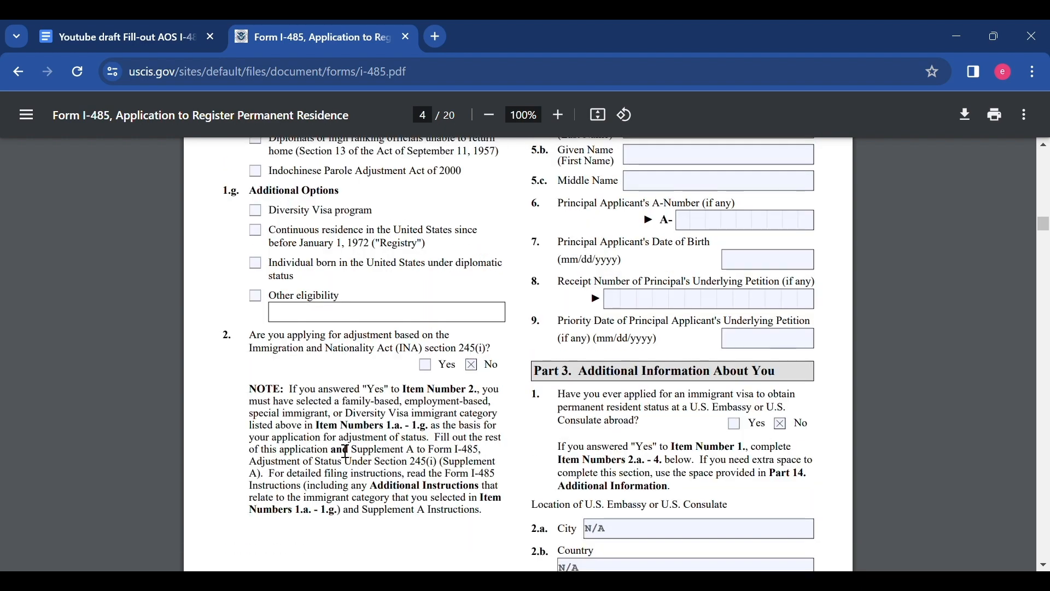
Step: Examine the Information About Your Immigrant Category section, items 3 to 9, covering the underlying petition and the principal applicant
{"action": "scroll", "coordinate": [533, 362], "scroll_direction": "up", "scroll_amount": 1}
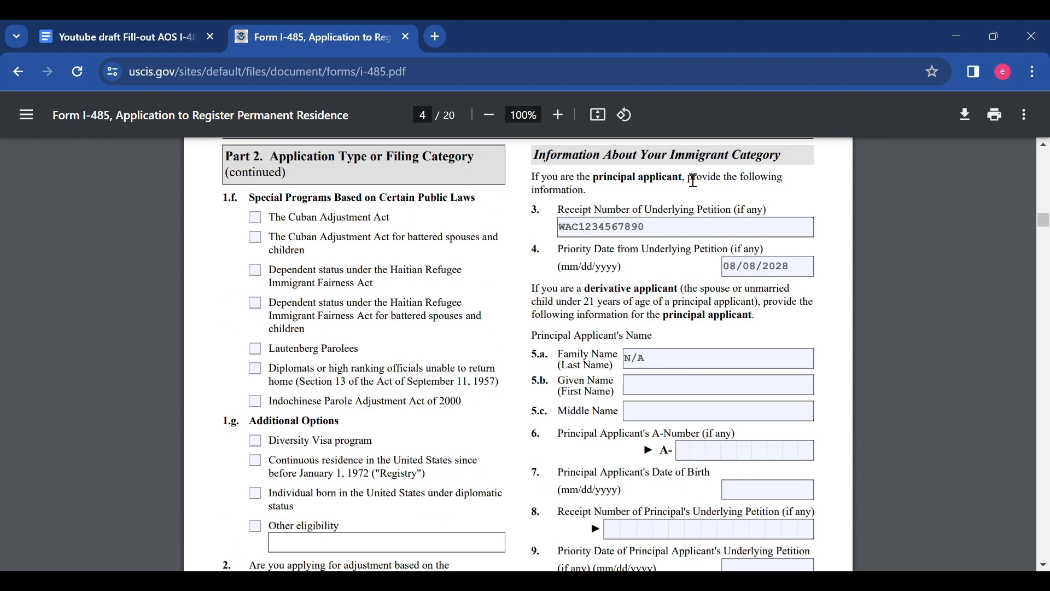
{"action": "scroll", "coordinate": [693, 188], "scroll_direction": "up", "scroll_amount": 2}
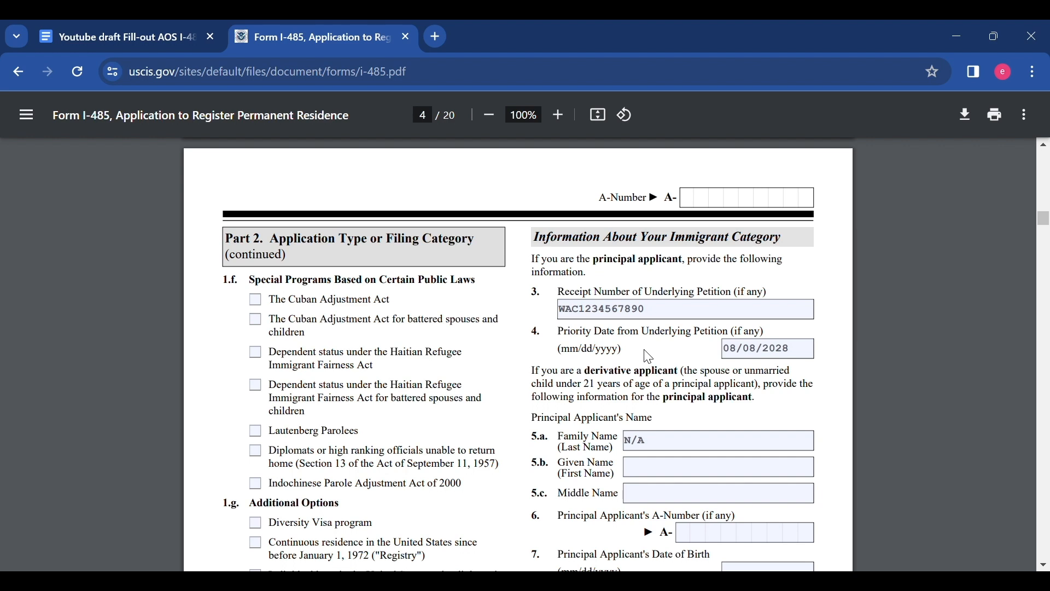
{"action": "scroll", "coordinate": [644, 349], "scroll_direction": "down", "scroll_amount": 1}
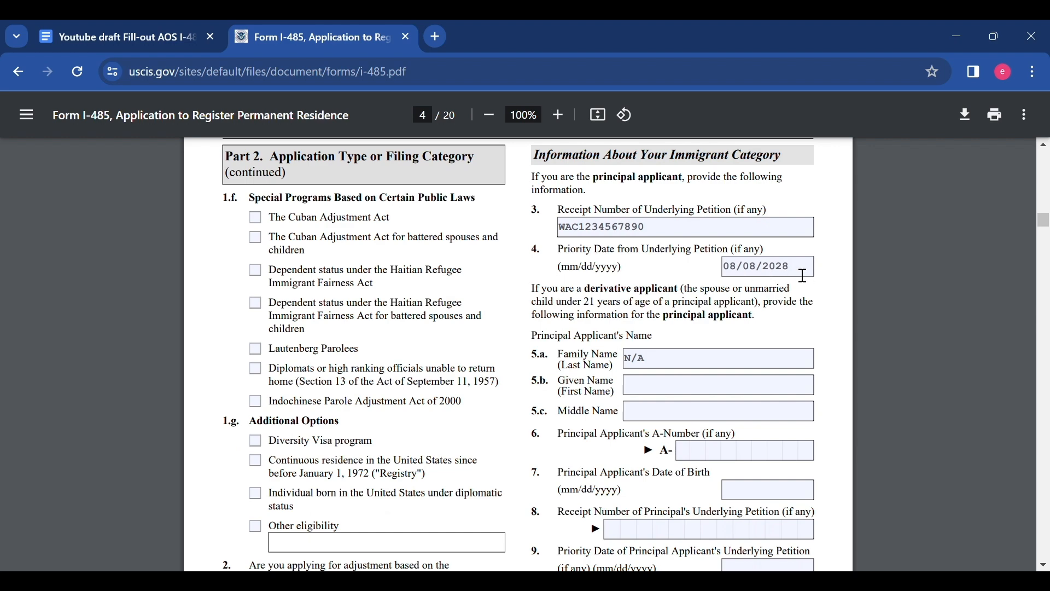
{"action": "scroll", "coordinate": [769, 271], "scroll_direction": "down", "scroll_amount": 1}
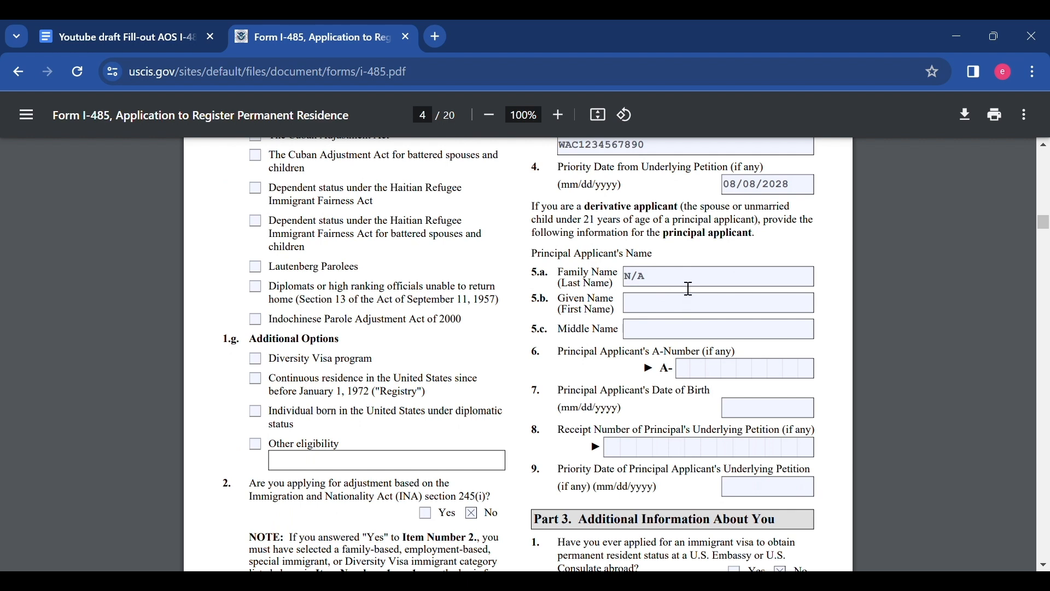
{"action": "scroll", "coordinate": [689, 288], "scroll_direction": "down", "scroll_amount": 3}
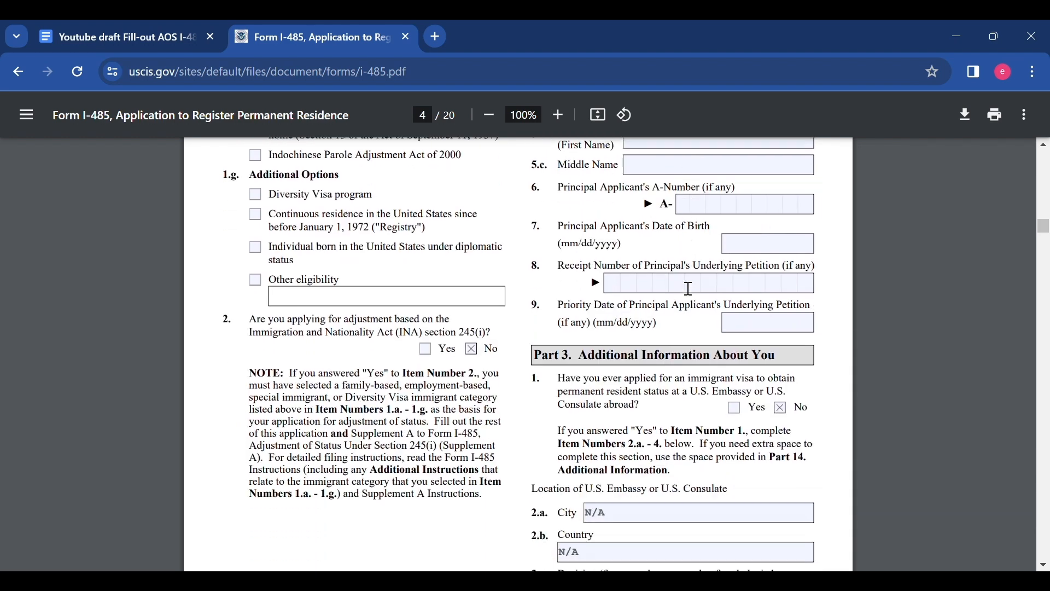
Step: Examine Part 3 items 1 to 4 on any earlier immigrant visa application at a U.S. Embassy or Consulate abroad
{"action": "scroll", "coordinate": [689, 288], "scroll_direction": "down", "scroll_amount": 1}
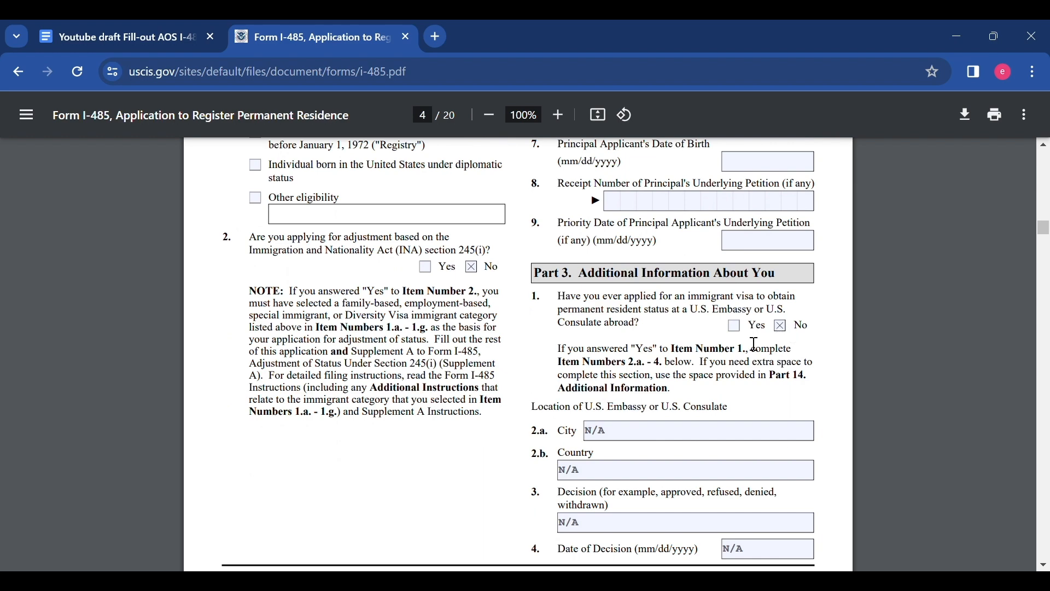
{"action": "scroll", "coordinate": [700, 349], "scroll_direction": "down", "scroll_amount": 3}
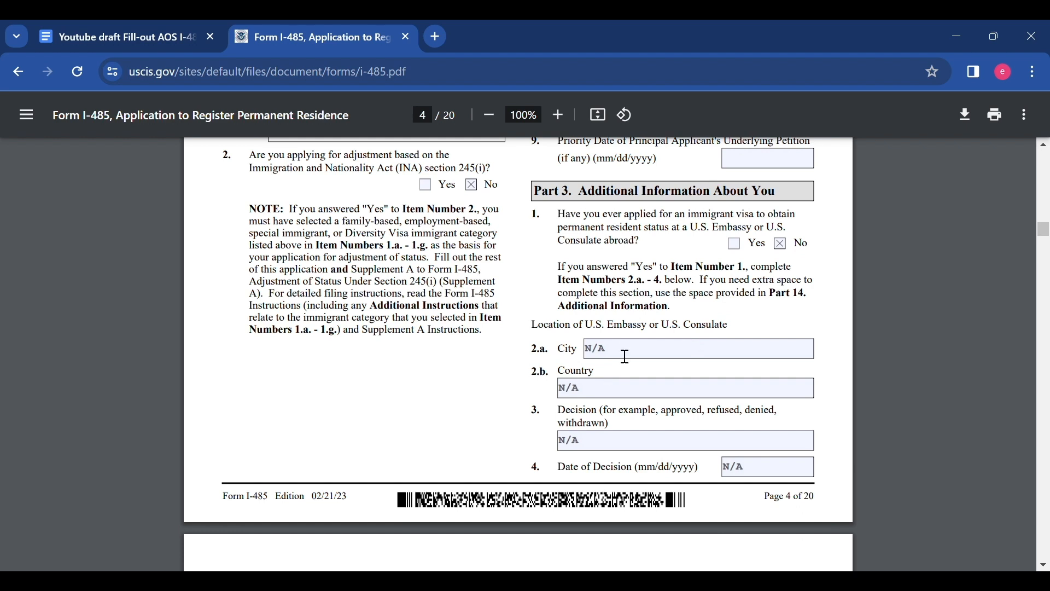
{"action": "scroll", "coordinate": [665, 378], "scroll_direction": "down", "scroll_amount": 3}
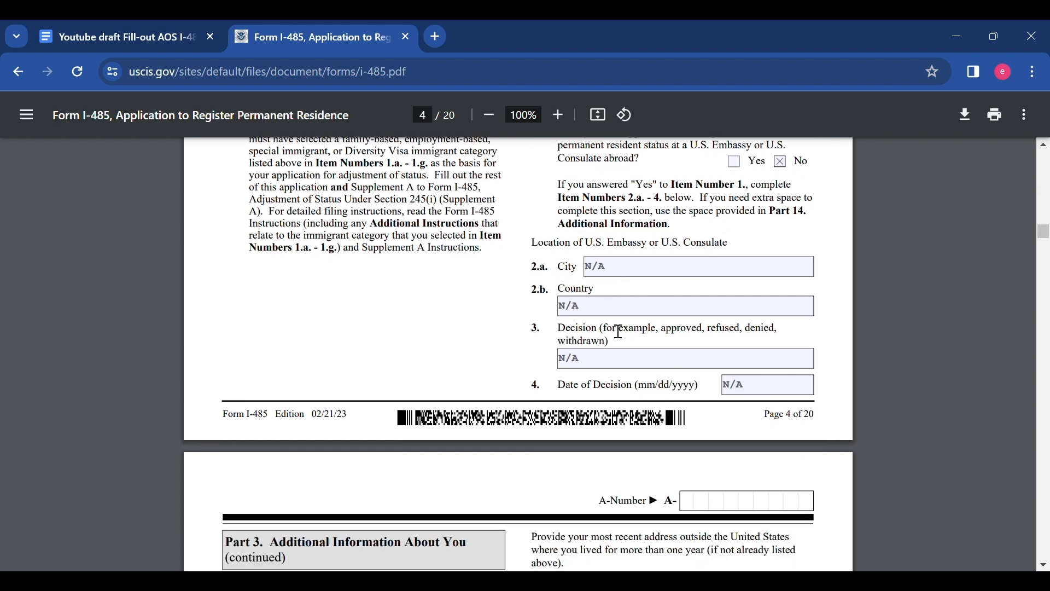
Step: Examine the Address History instructions and Physical Address 1 with its dates of residence, items 5.a to 6.b, on page 5
{"action": "scroll", "coordinate": [672, 331], "scroll_direction": "down", "scroll_amount": 5}
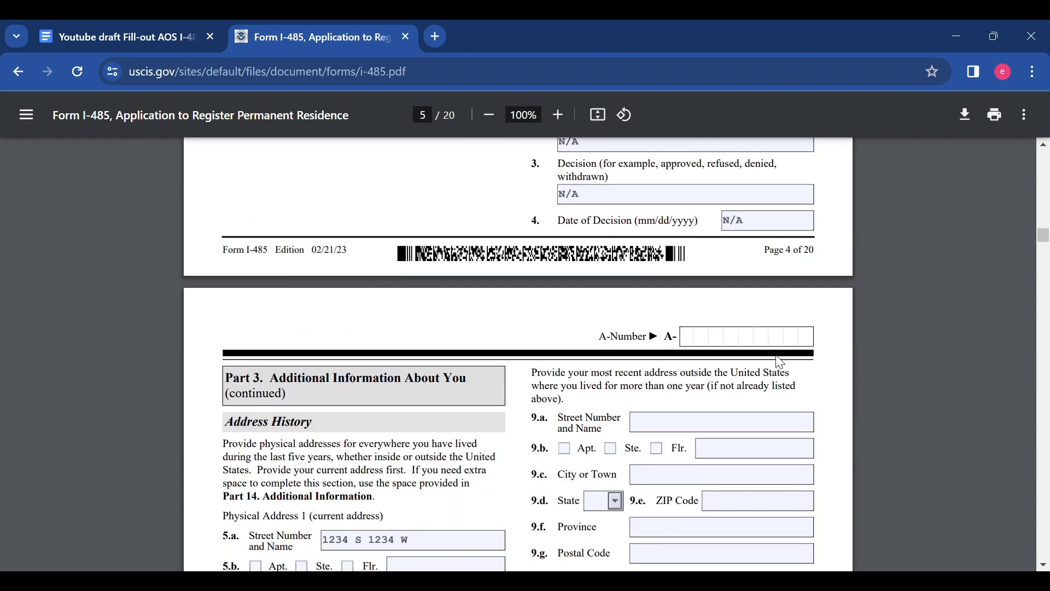
{"action": "scroll", "coordinate": [520, 362], "scroll_direction": "down", "scroll_amount": 3}
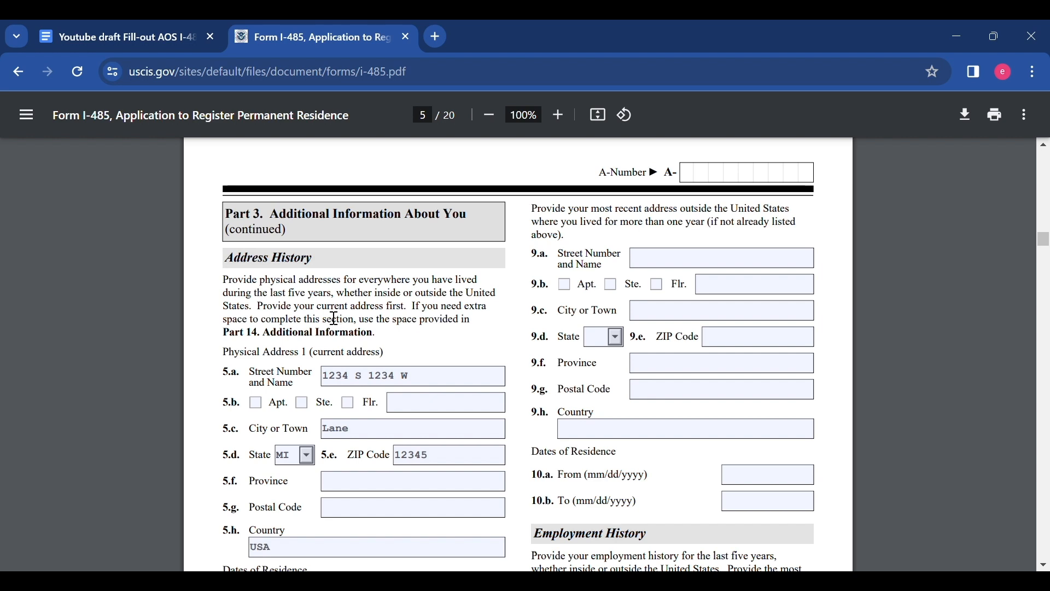
{"action": "scroll", "coordinate": [336, 333], "scroll_direction": "down", "scroll_amount": 2}
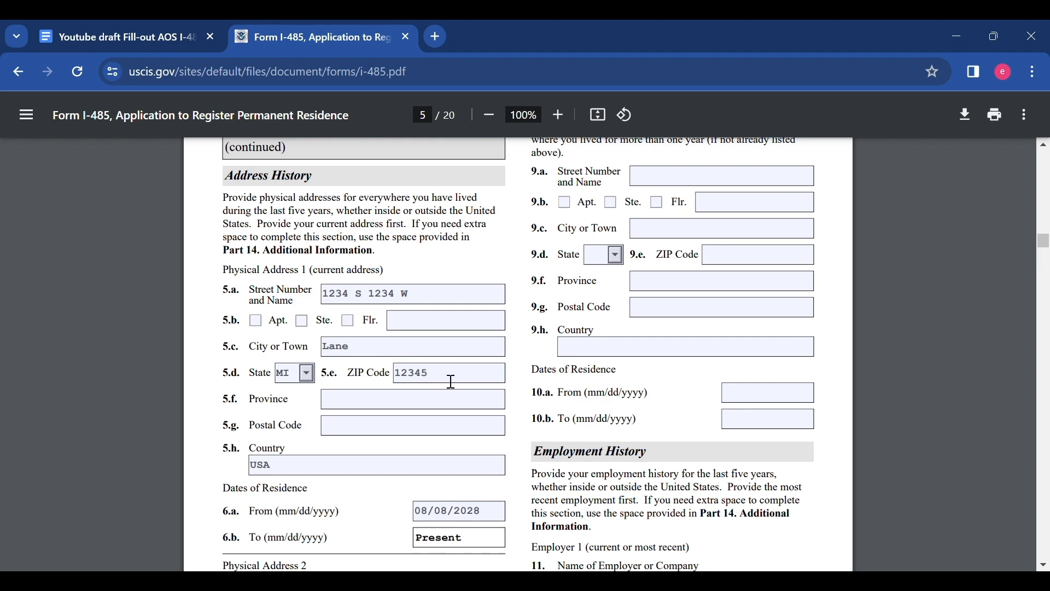
{"action": "scroll", "coordinate": [450, 375], "scroll_direction": "down", "scroll_amount": 3}
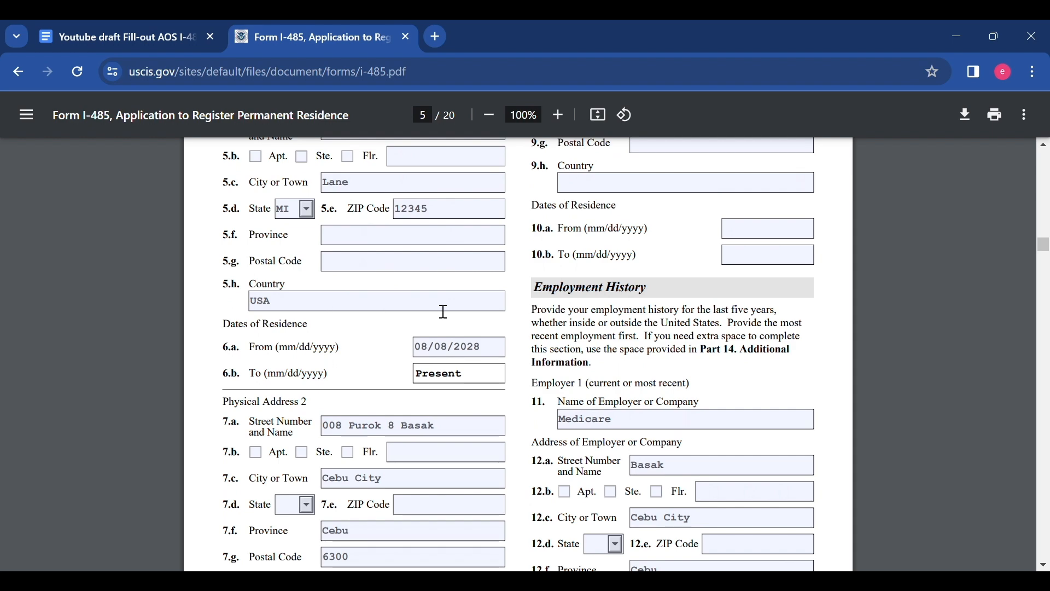
Step: Examine Physical Address 2 and its dates of residence, items 7.a to 8.b, checking them against the current address entry
{"action": "scroll", "coordinate": [441, 308], "scroll_direction": "down", "scroll_amount": 2}
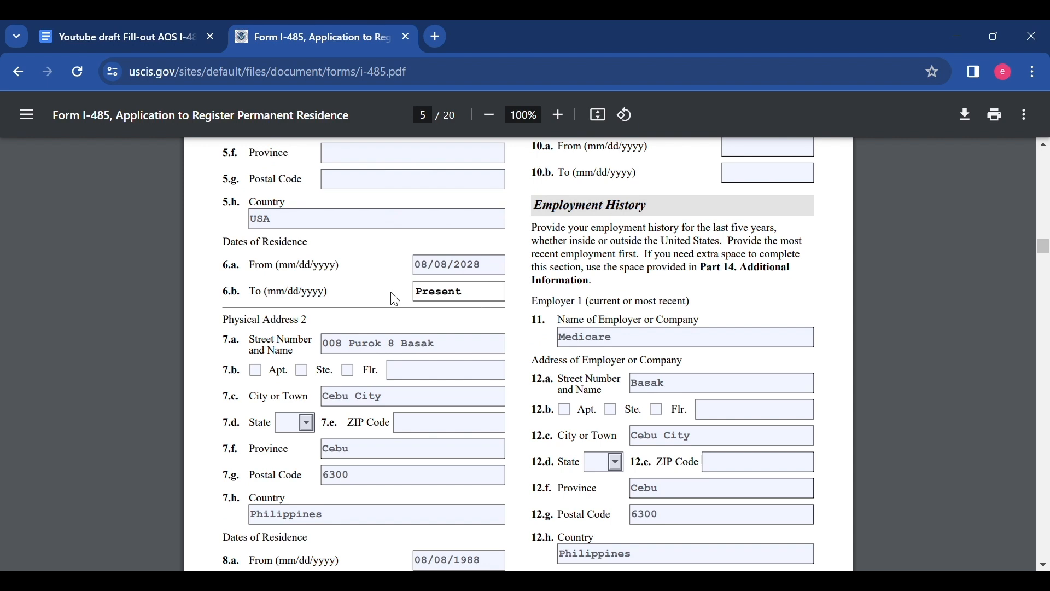
{"action": "scroll", "coordinate": [392, 295], "scroll_direction": "down", "scroll_amount": 3}
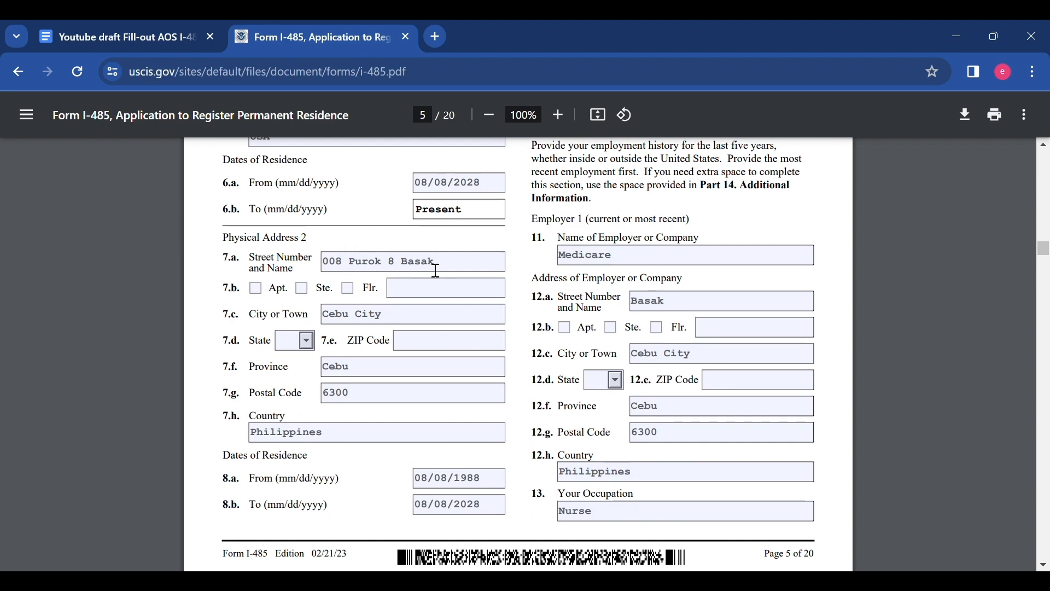
{"action": "scroll", "coordinate": [433, 271], "scroll_direction": "up", "scroll_amount": 6}
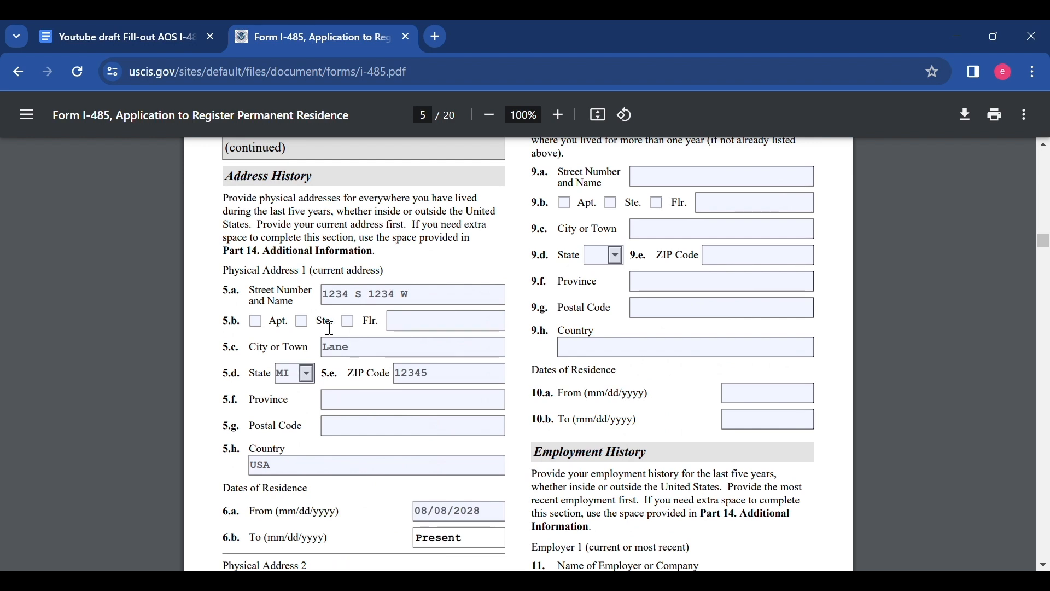
{"action": "scroll", "coordinate": [326, 328], "scroll_direction": "down", "scroll_amount": 6}
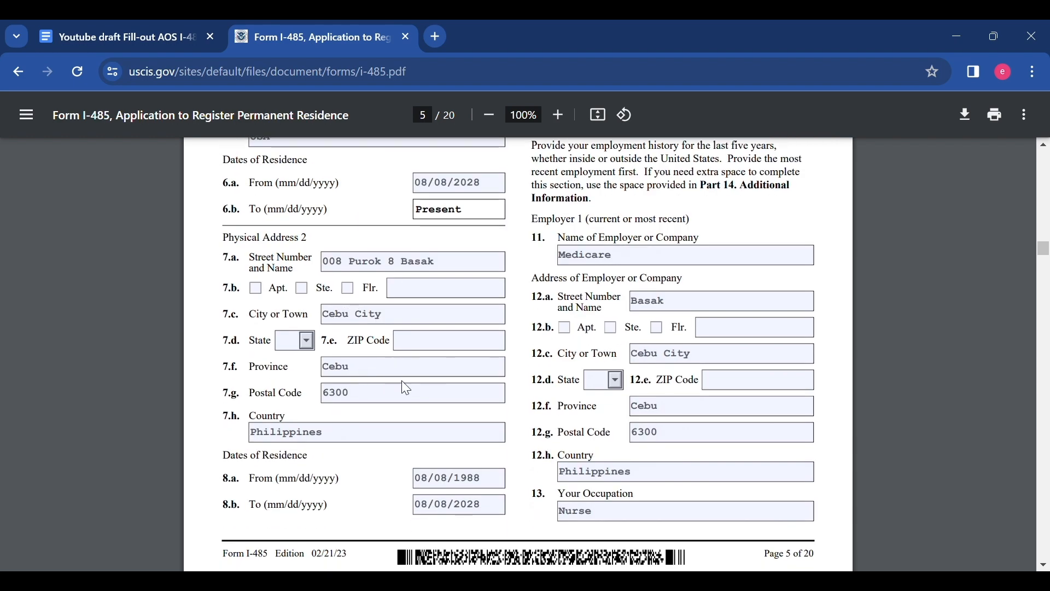
Step: Examine Physical Address 2's dates of residence, items 8.a and 8.b, and the most recent address outside the United States, items 9.a to 10.b
{"action": "scroll", "coordinate": [386, 453], "scroll_direction": "down", "scroll_amount": 2}
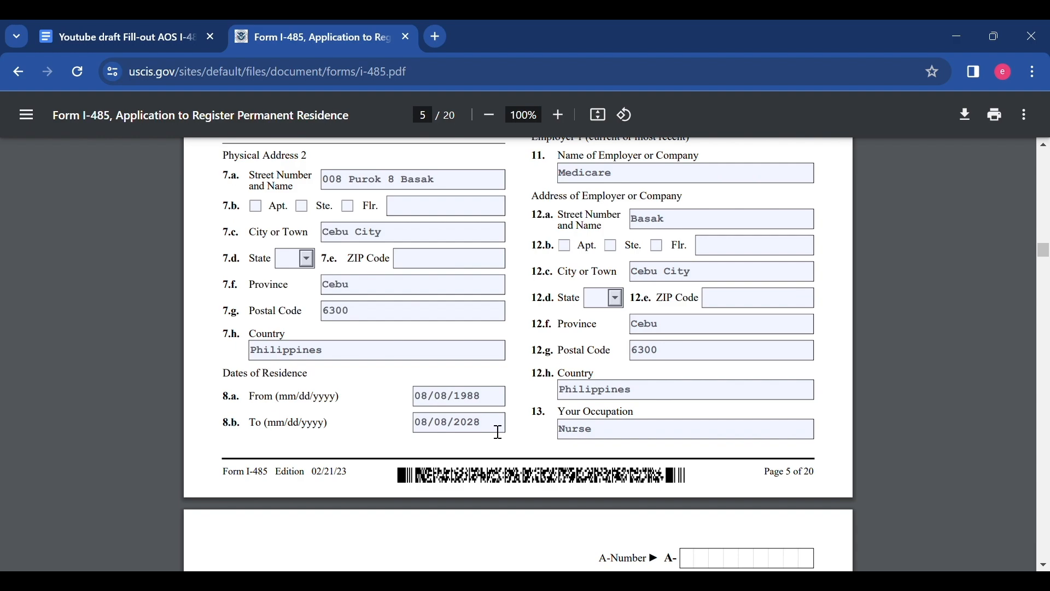
{"action": "scroll", "coordinate": [661, 376], "scroll_direction": "up", "scroll_amount": 7}
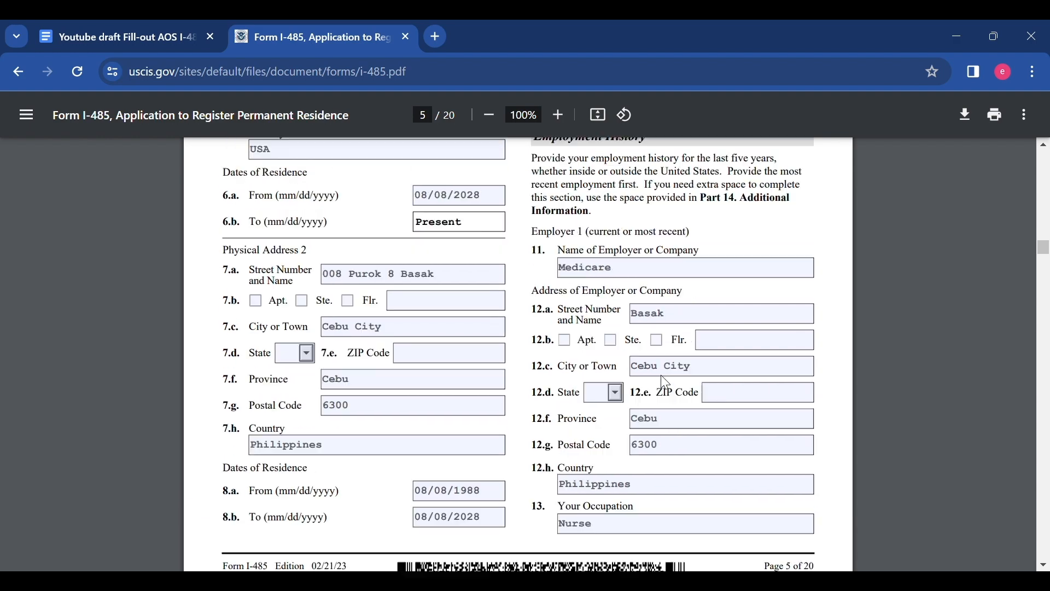
{"action": "scroll", "coordinate": [657, 364], "scroll_direction": "down", "scroll_amount": 4}
{"action": "scroll", "coordinate": [651, 350], "scroll_direction": "down", "scroll_amount": 3}
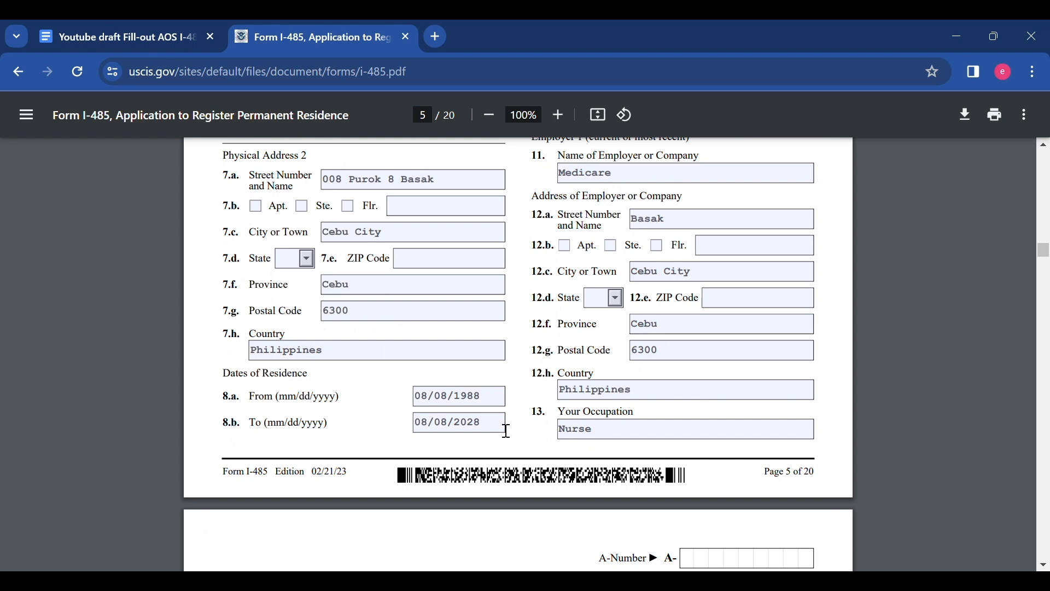
{"action": "scroll", "coordinate": [698, 383], "scroll_direction": "up", "scroll_amount": 10}
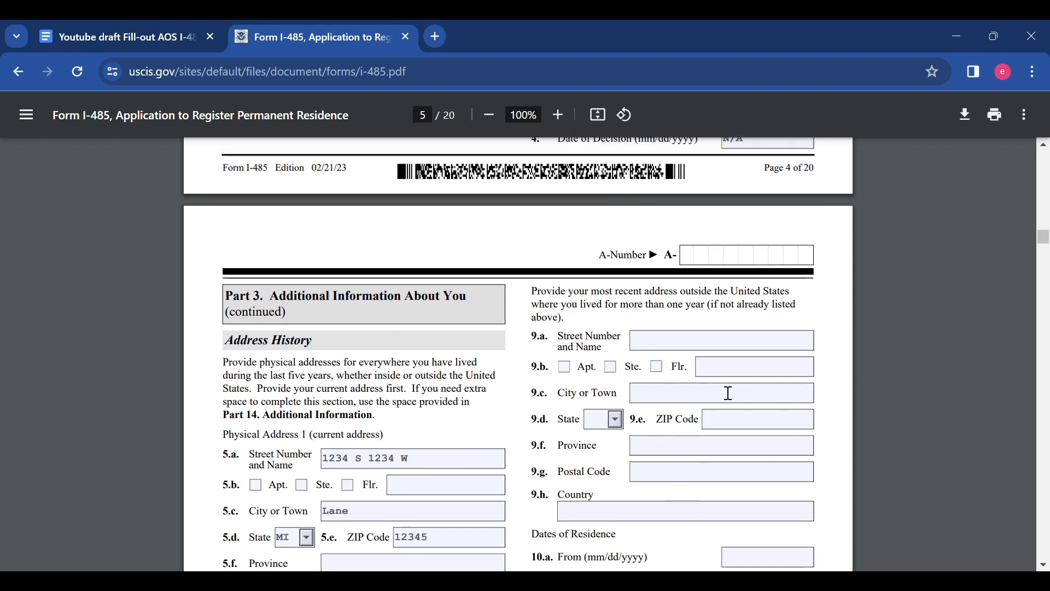
Step: Examine the Employment History instructions and Employer 1 with its address, occupation and dates of employment, items 11 to 14.b
{"action": "scroll", "coordinate": [692, 434], "scroll_direction": "down", "scroll_amount": 6}
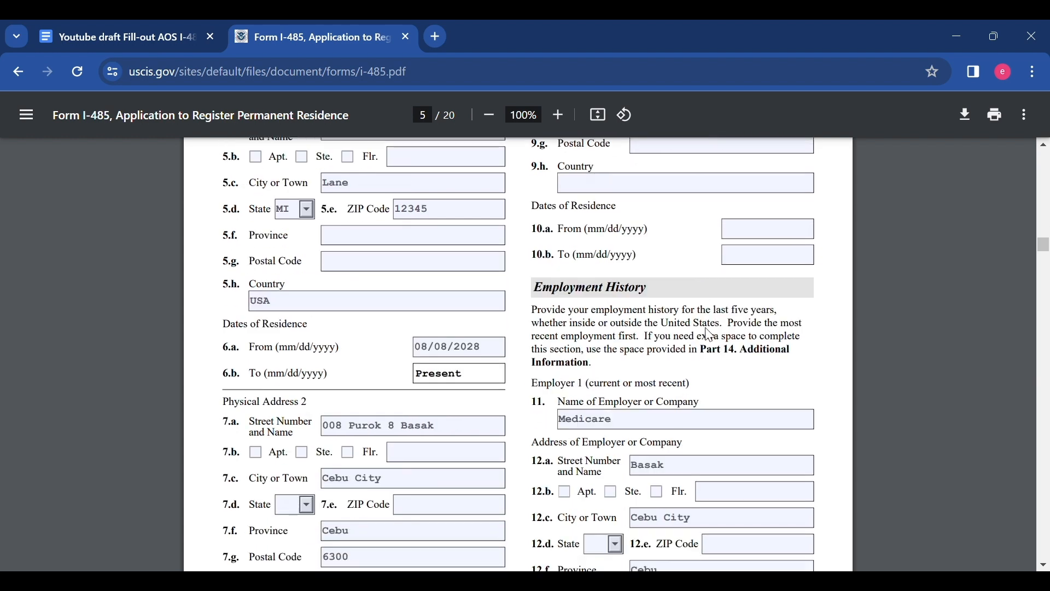
{"action": "scroll", "coordinate": [667, 339], "scroll_direction": "down", "scroll_amount": 3}
{"action": "scroll", "coordinate": [666, 249], "scroll_direction": "up", "scroll_amount": 2}
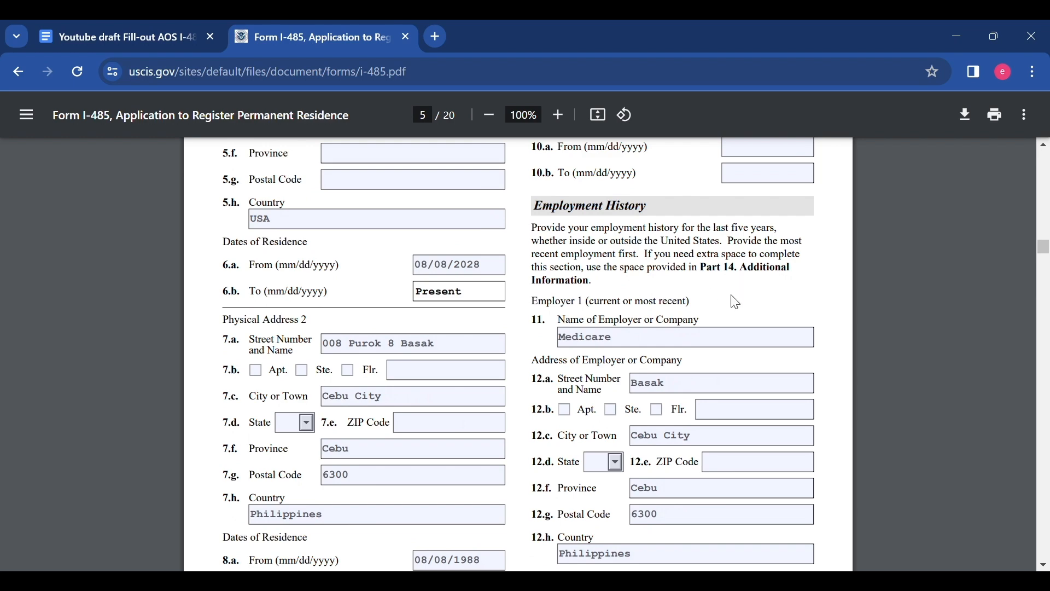
{"action": "scroll", "coordinate": [737, 301], "scroll_direction": "down", "scroll_amount": 2}
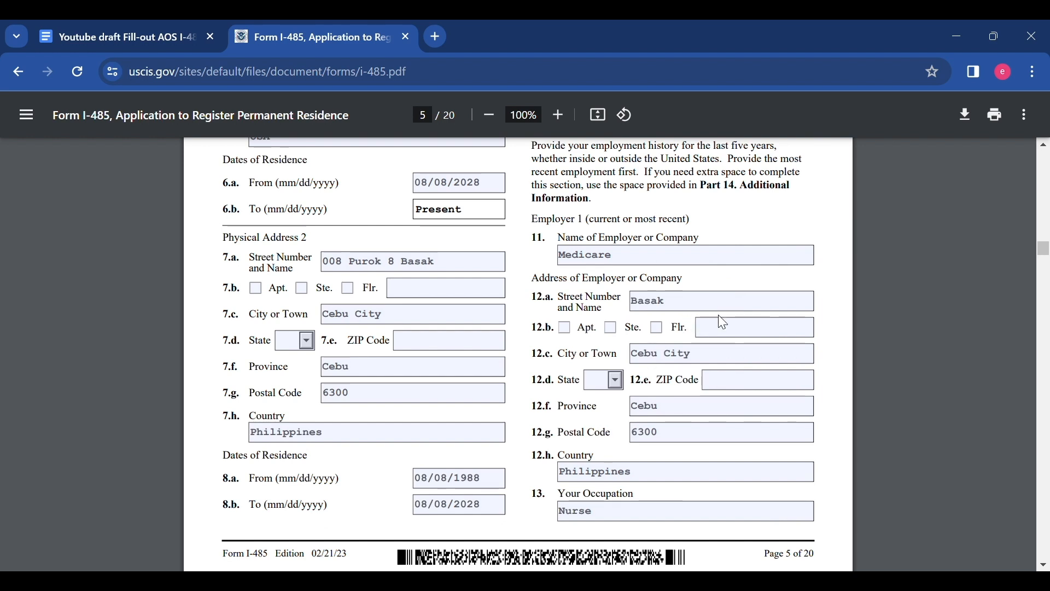
{"action": "scroll", "coordinate": [719, 427], "scroll_direction": "down", "scroll_amount": 3}
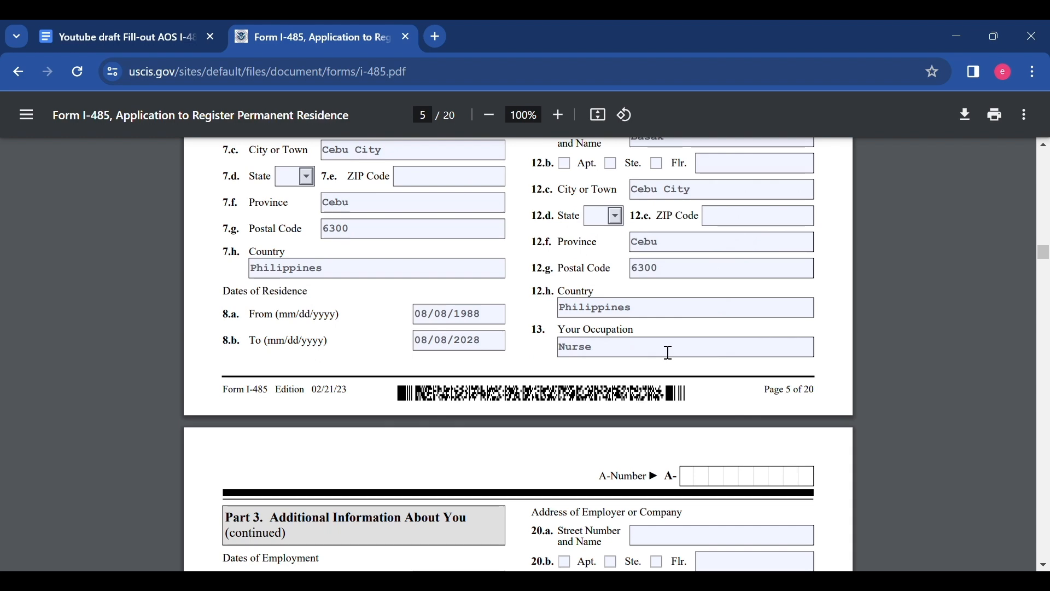
{"action": "scroll", "coordinate": [690, 315], "scroll_direction": "down", "scroll_amount": 3}
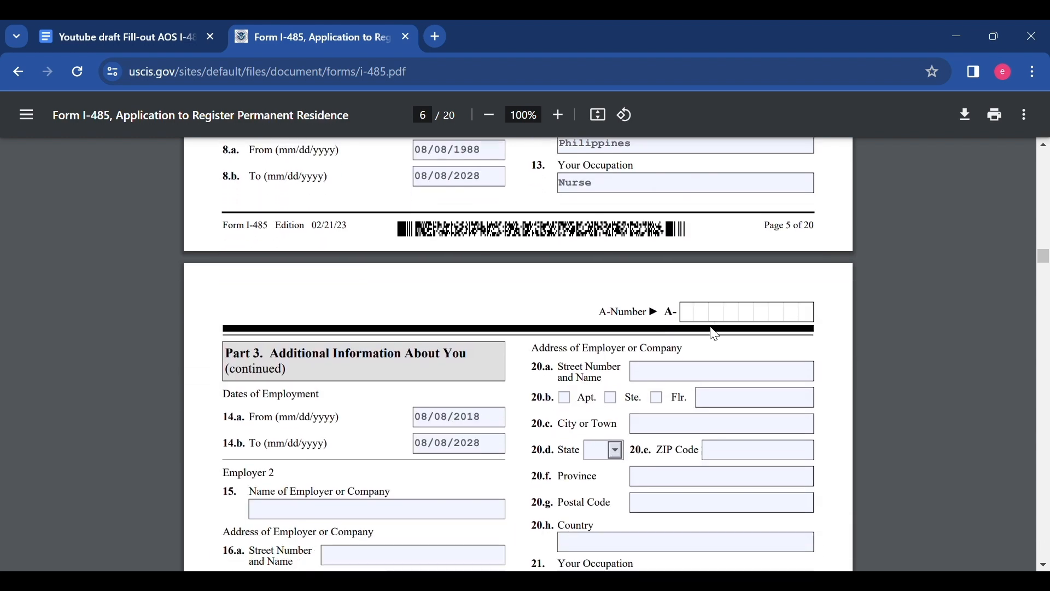
{"action": "scroll", "coordinate": [635, 317], "scroll_direction": "down", "scroll_amount": 3}
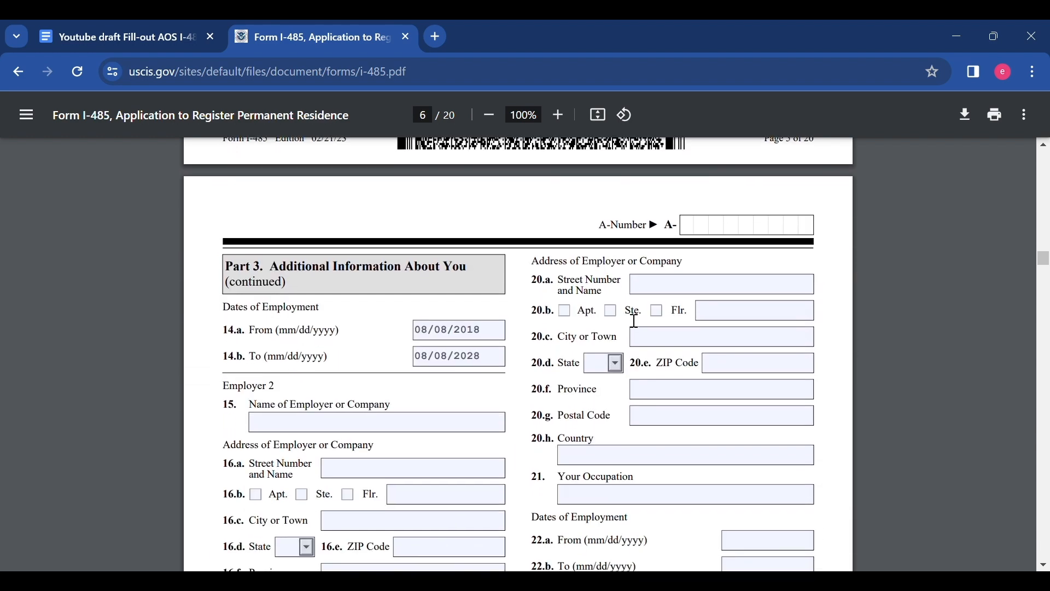
{"action": "scroll", "coordinate": [585, 257], "scroll_direction": "up", "scroll_amount": 2}
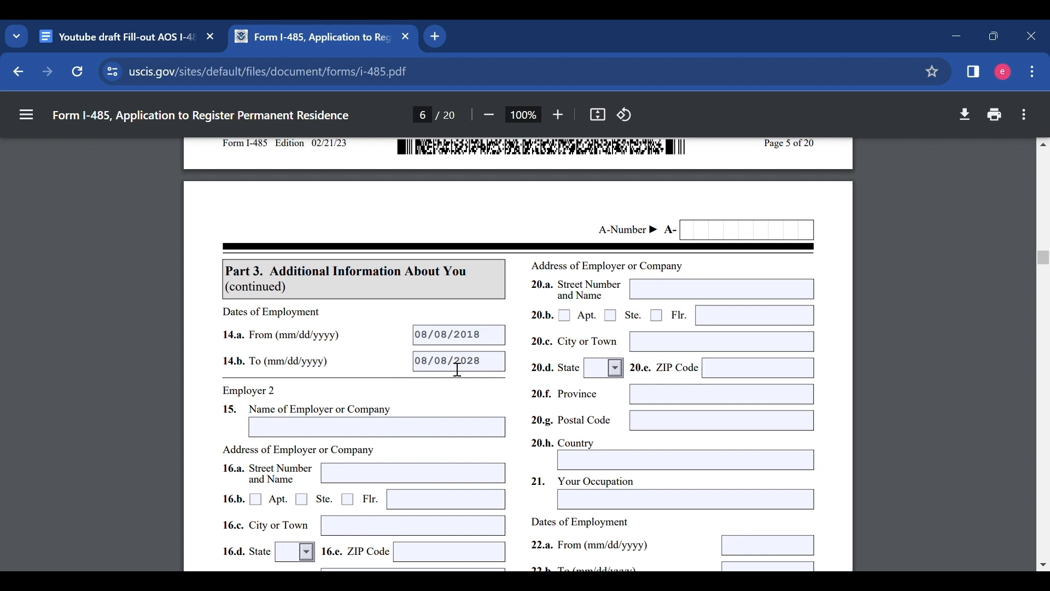
Step: Examine Employer 2 and the most recent employment outside the United States, items 15 to 22.b, on page 6
{"action": "scroll", "coordinate": [459, 370], "scroll_direction": "down", "scroll_amount": 2}
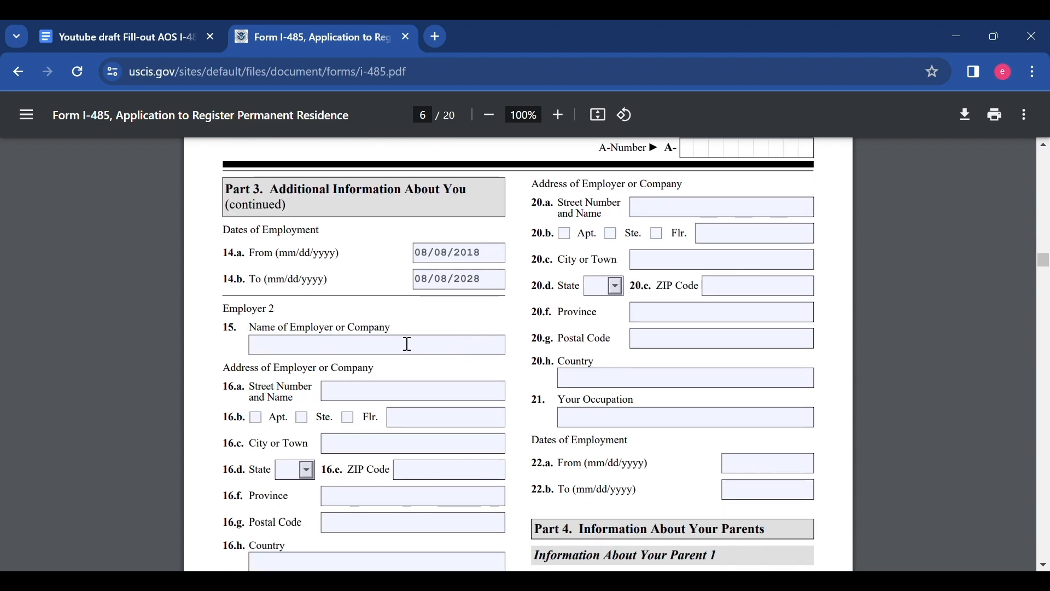
{"action": "scroll", "coordinate": [399, 403], "scroll_direction": "down", "scroll_amount": 3}
{"action": "scroll", "coordinate": [389, 349], "scroll_direction": "down", "scroll_amount": 5}
{"action": "scroll", "coordinate": [673, 344], "scroll_direction": "up", "scroll_amount": 10}
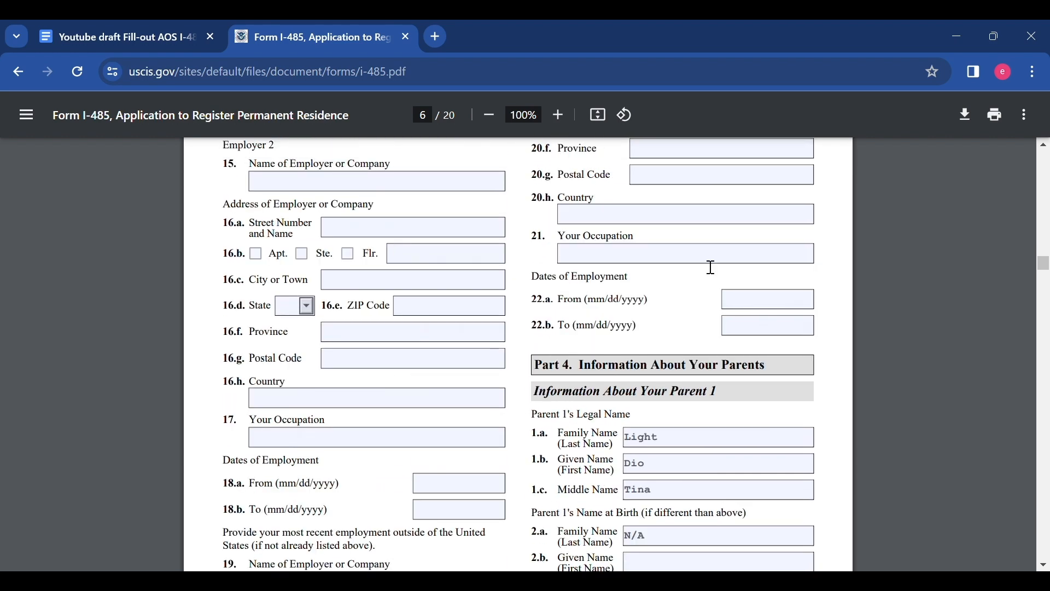
Step: Examine Part 4's Information About Your Parent 1, covering legal name, name at birth, birth details and current residence, items 1.a to 8
{"action": "scroll", "coordinate": [694, 339], "scroll_direction": "down", "scroll_amount": 6}
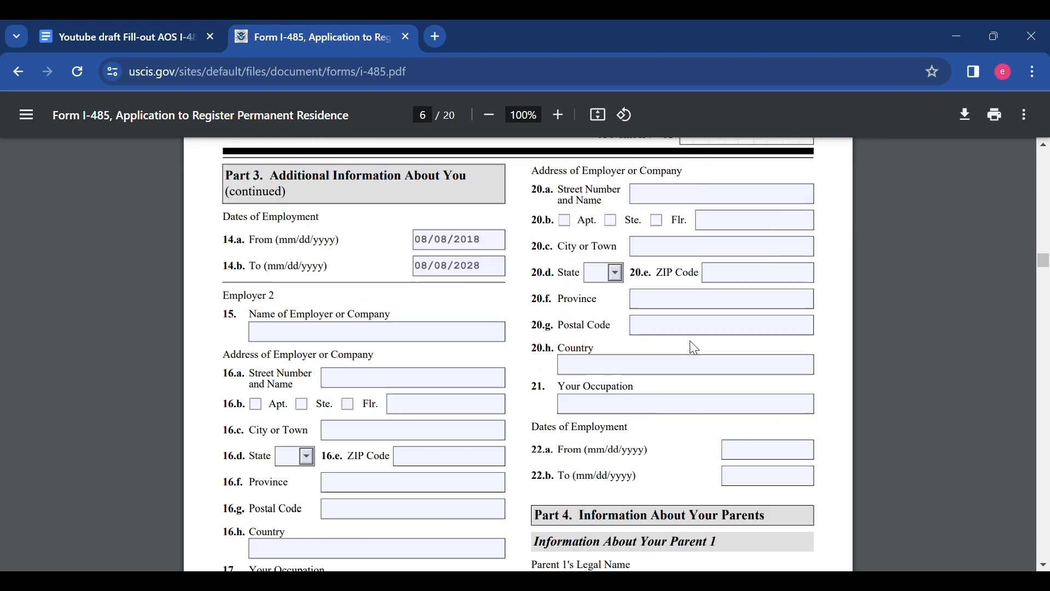
{"action": "scroll", "coordinate": [692, 277], "scroll_direction": "down", "scroll_amount": 2}
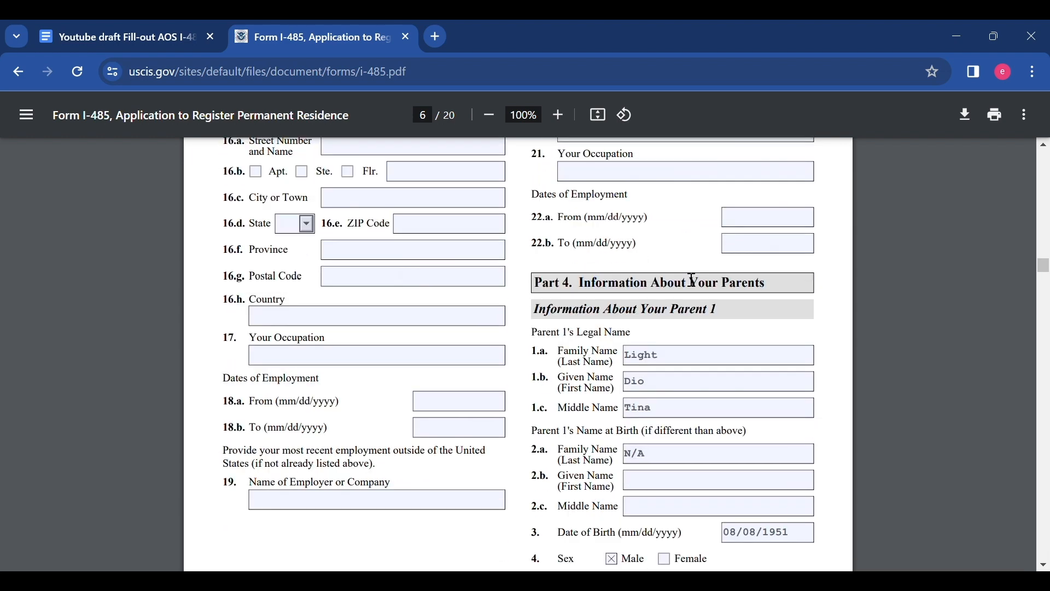
{"action": "scroll", "coordinate": [683, 364], "scroll_direction": "down", "scroll_amount": 2}
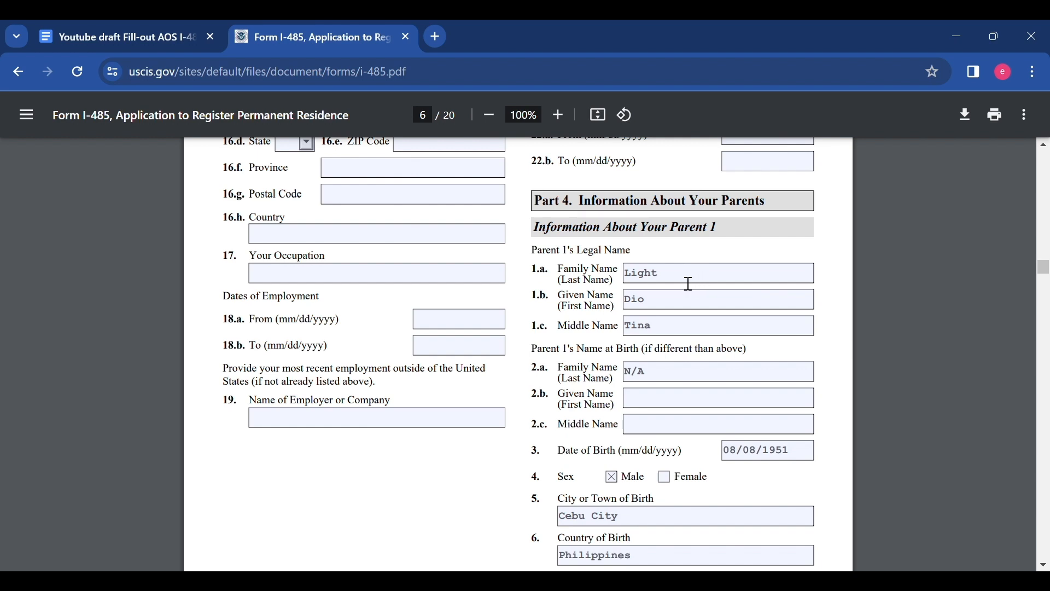
{"action": "scroll", "coordinate": [696, 305], "scroll_direction": "down", "scroll_amount": 1}
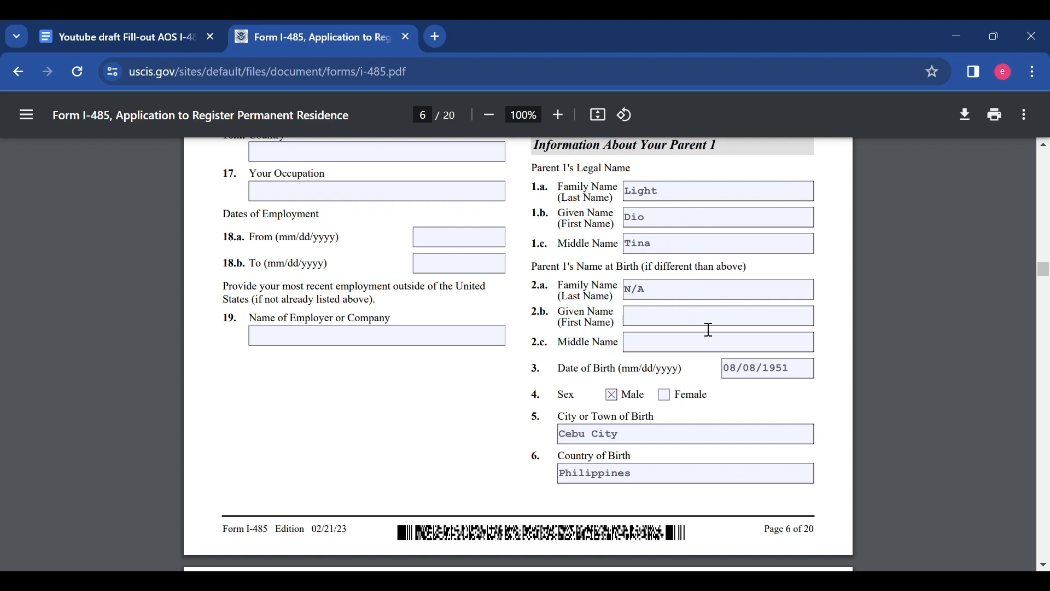
{"action": "scroll", "coordinate": [680, 270], "scroll_direction": "up", "scroll_amount": 2}
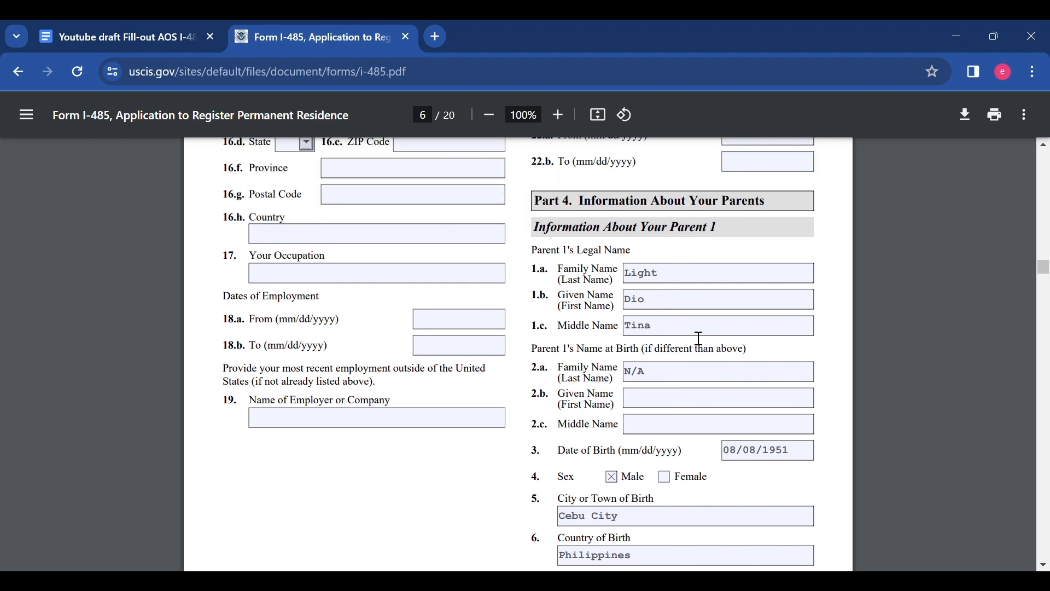
{"action": "scroll", "coordinate": [691, 365], "scroll_direction": "down", "scroll_amount": 2}
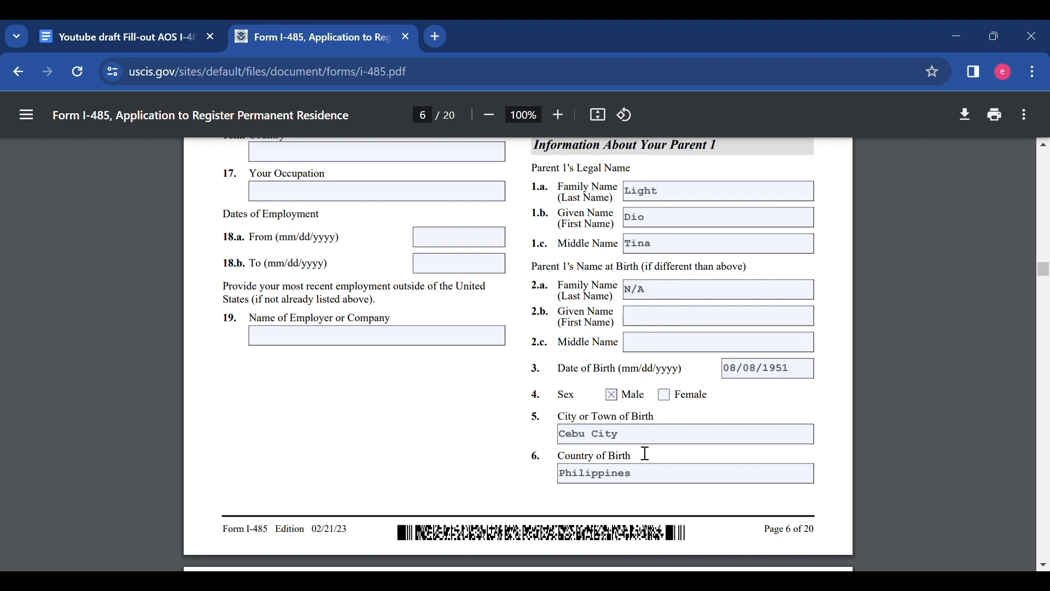
{"action": "scroll", "coordinate": [646, 454], "scroll_direction": "down", "scroll_amount": 1}
{"action": "scroll", "coordinate": [651, 370], "scroll_direction": "down", "scroll_amount": 2}
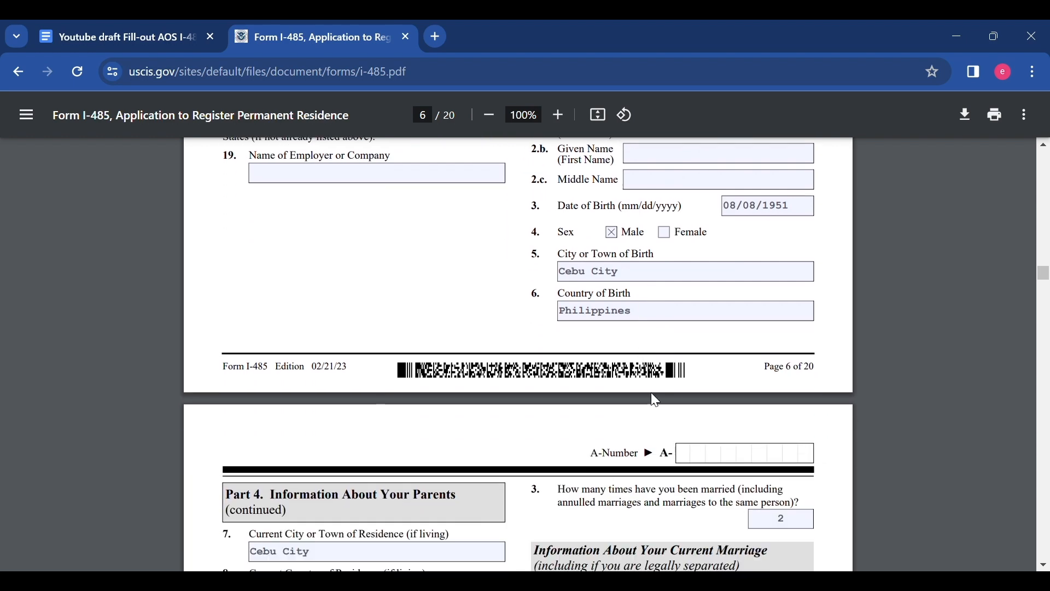
Step: Examine Information About Your Parent 2 on page 7, covering names, birth details and current residence, items 9.a to 16
{"action": "scroll", "coordinate": [519, 394], "scroll_direction": "down", "scroll_amount": 6}
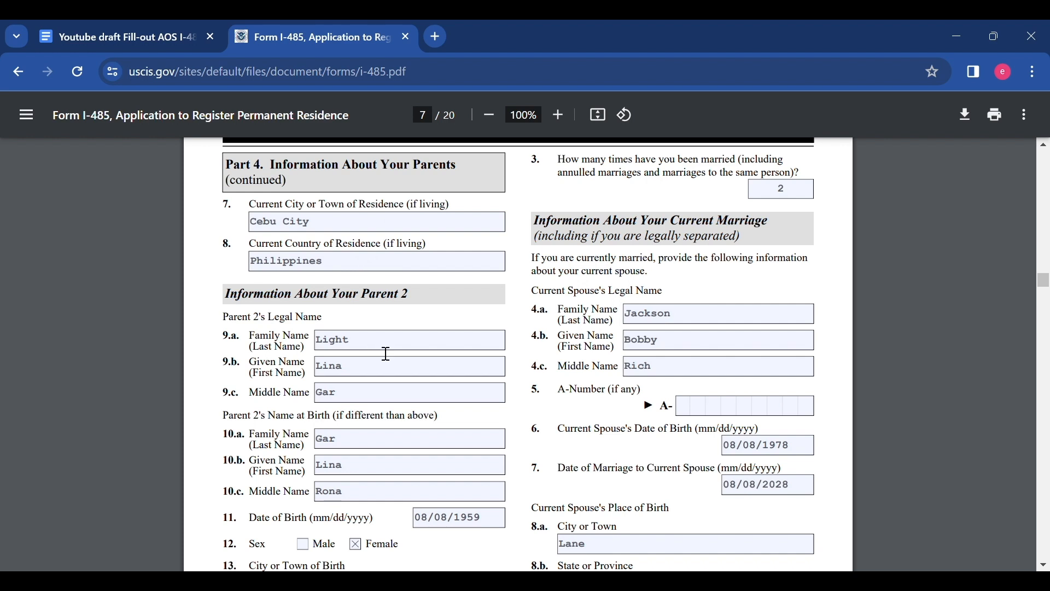
{"action": "scroll", "coordinate": [383, 354], "scroll_direction": "down", "scroll_amount": 2}
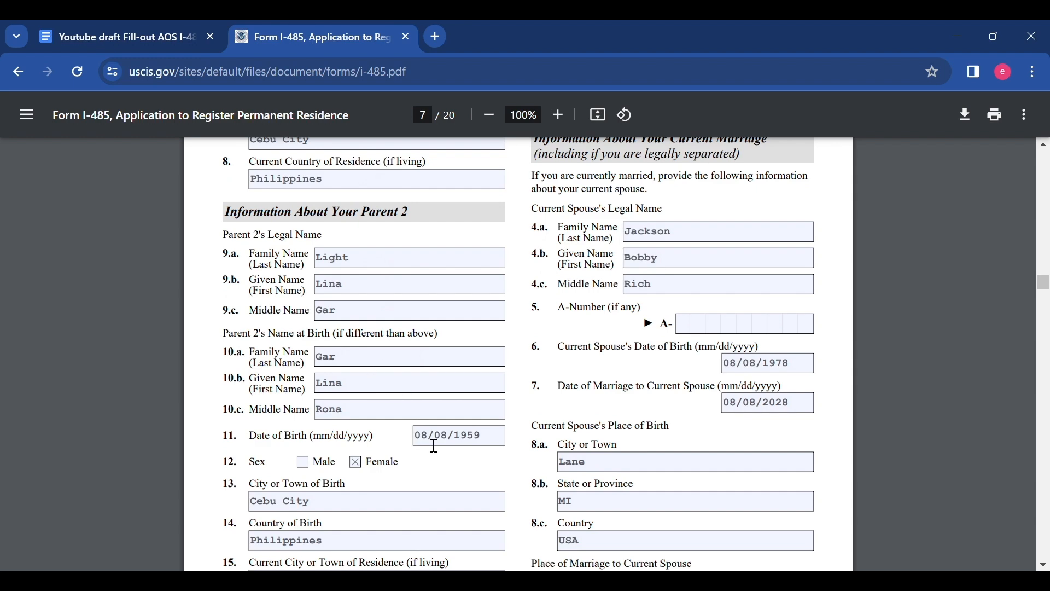
{"action": "scroll", "coordinate": [487, 445], "scroll_direction": "down", "scroll_amount": 3}
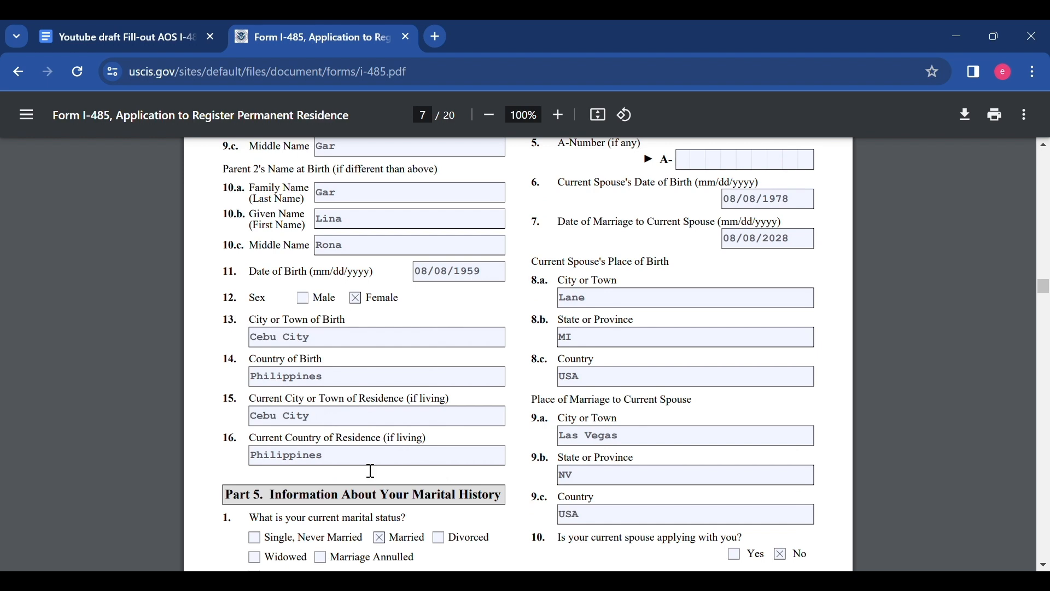
Step: Examine Part 5 items 1 to 3 on marital status, the spouse's military membership and the number of marriages
{"action": "scroll", "coordinate": [367, 463], "scroll_direction": "down", "scroll_amount": 3}
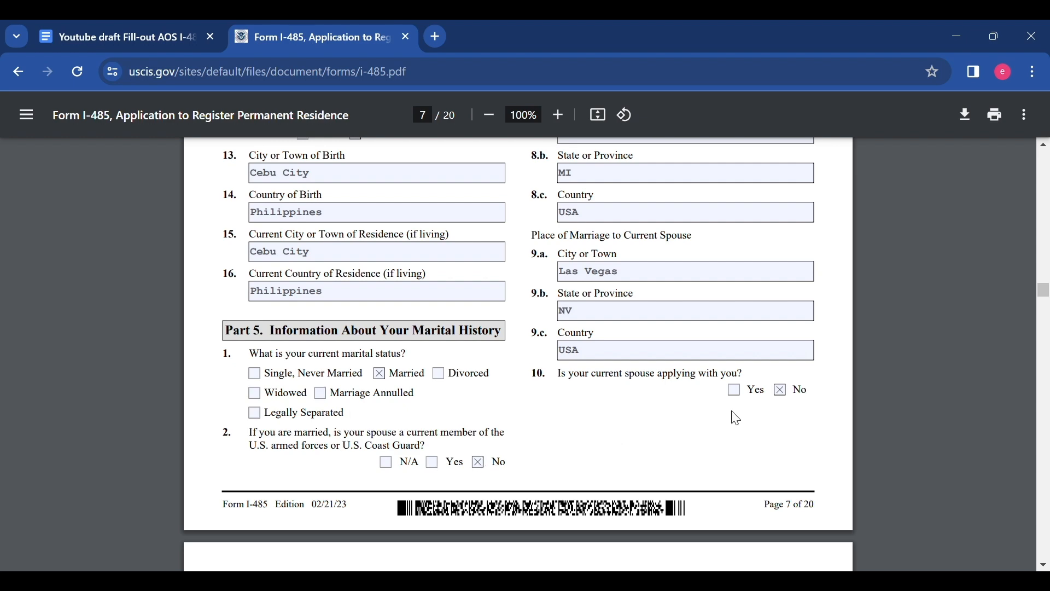
{"action": "scroll", "coordinate": [732, 415], "scroll_direction": "up", "scroll_amount": 5}
{"action": "scroll", "coordinate": [672, 438], "scroll_direction": "up", "scroll_amount": 4}
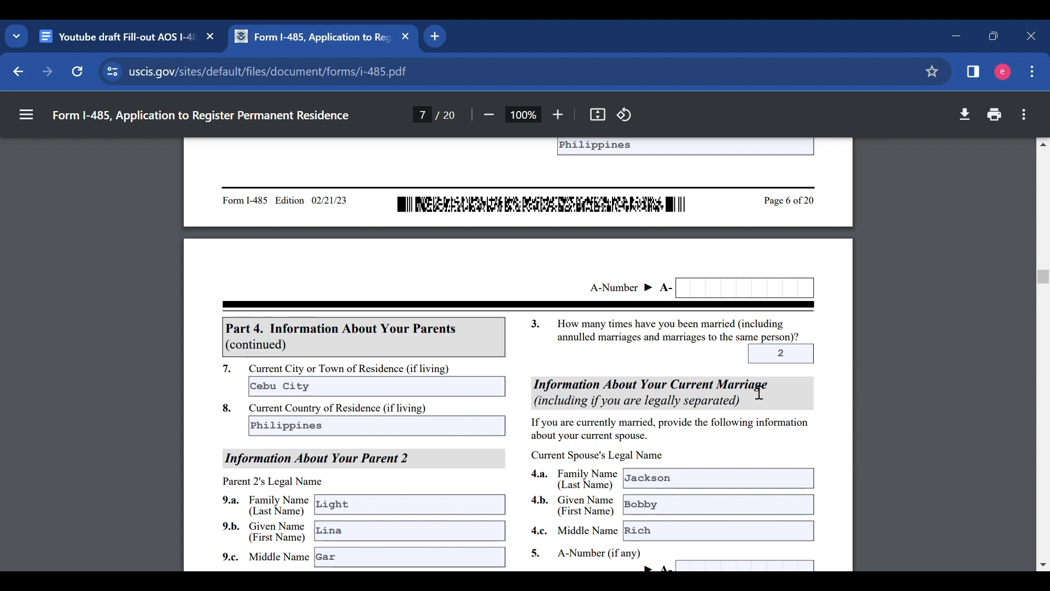
Step: Examine Information About Your Current Marriage, covering the spouse's name, birth details, date and place of marriage, and joint application, items 4.a to 10
{"action": "scroll", "coordinate": [777, 406], "scroll_direction": "down", "scroll_amount": 1}
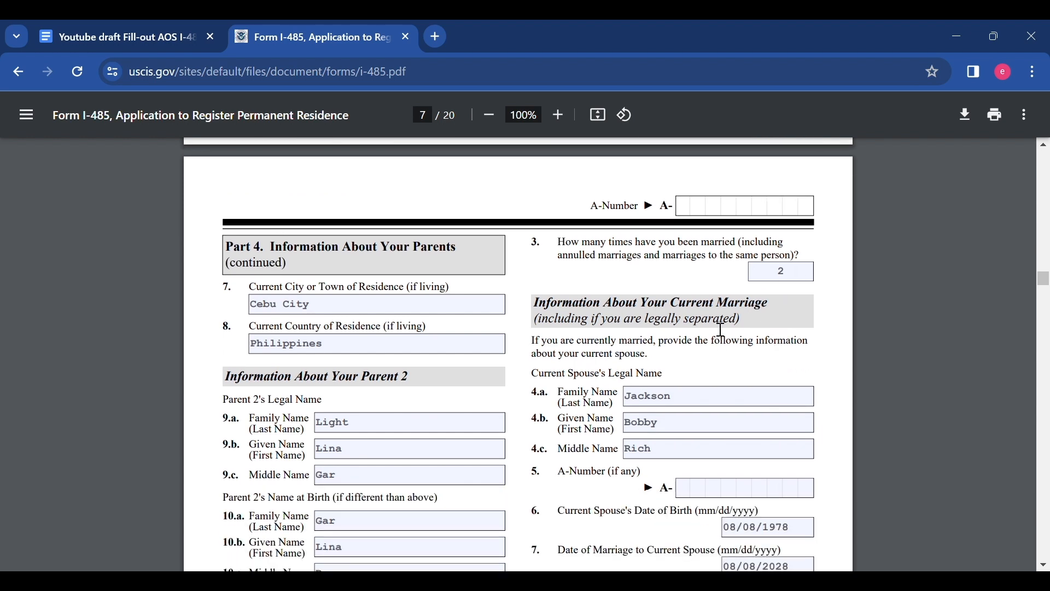
{"action": "scroll", "coordinate": [744, 352], "scroll_direction": "down", "scroll_amount": 1}
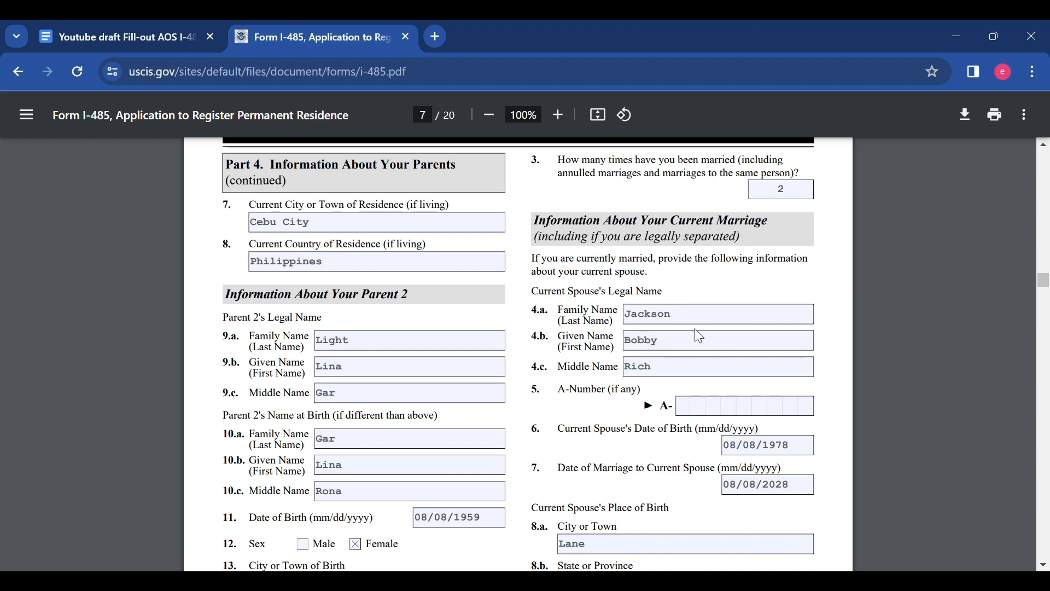
{"action": "scroll", "coordinate": [687, 403], "scroll_direction": "down", "scroll_amount": 2}
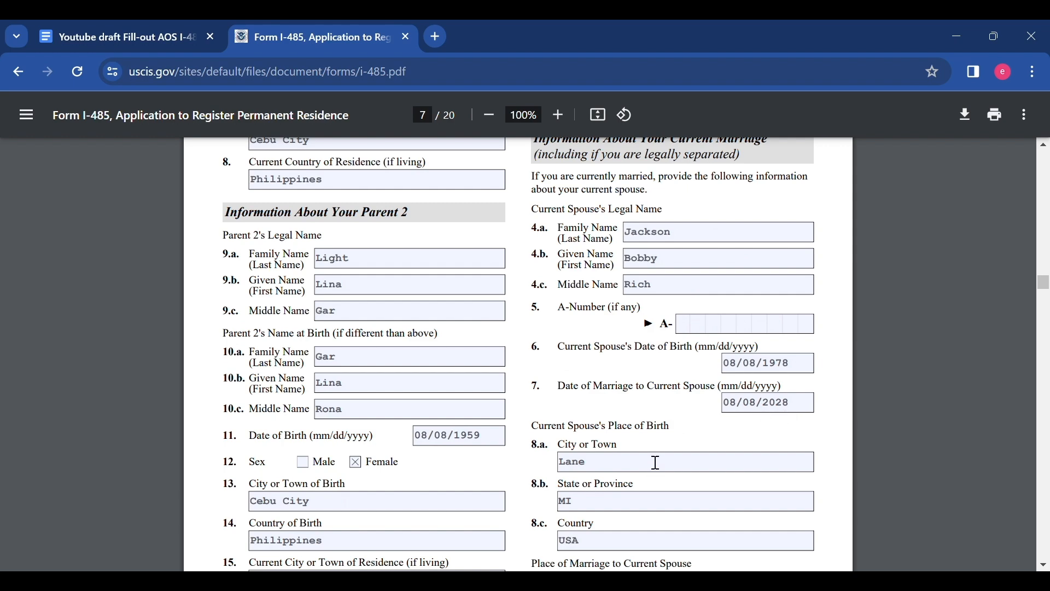
{"action": "scroll", "coordinate": [654, 461], "scroll_direction": "down", "scroll_amount": 2}
{"action": "scroll", "coordinate": [655, 459], "scroll_direction": "down", "scroll_amount": 2}
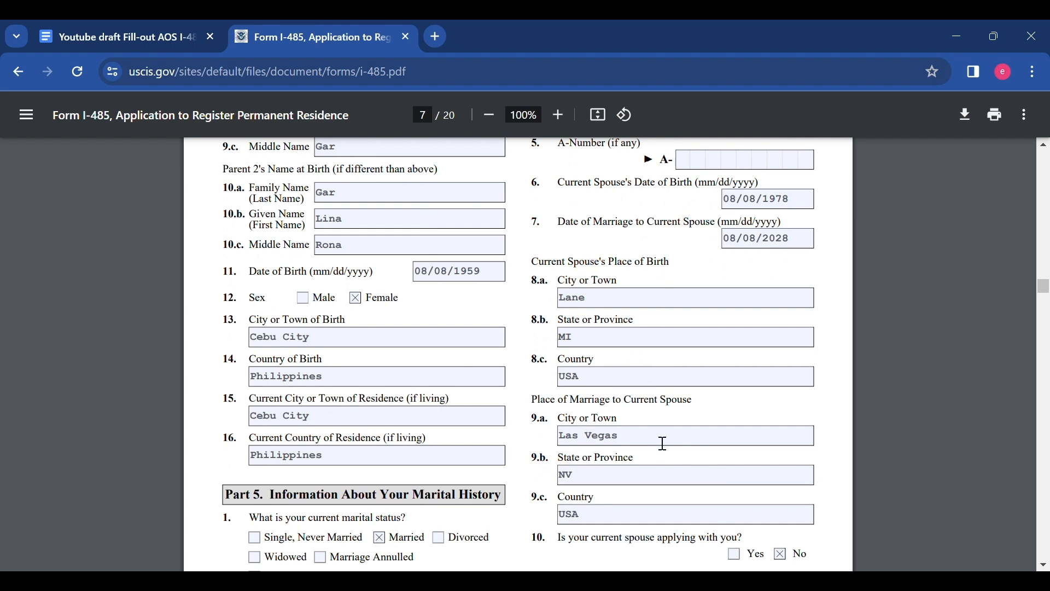
{"action": "scroll", "coordinate": [684, 417], "scroll_direction": "down", "scroll_amount": 1}
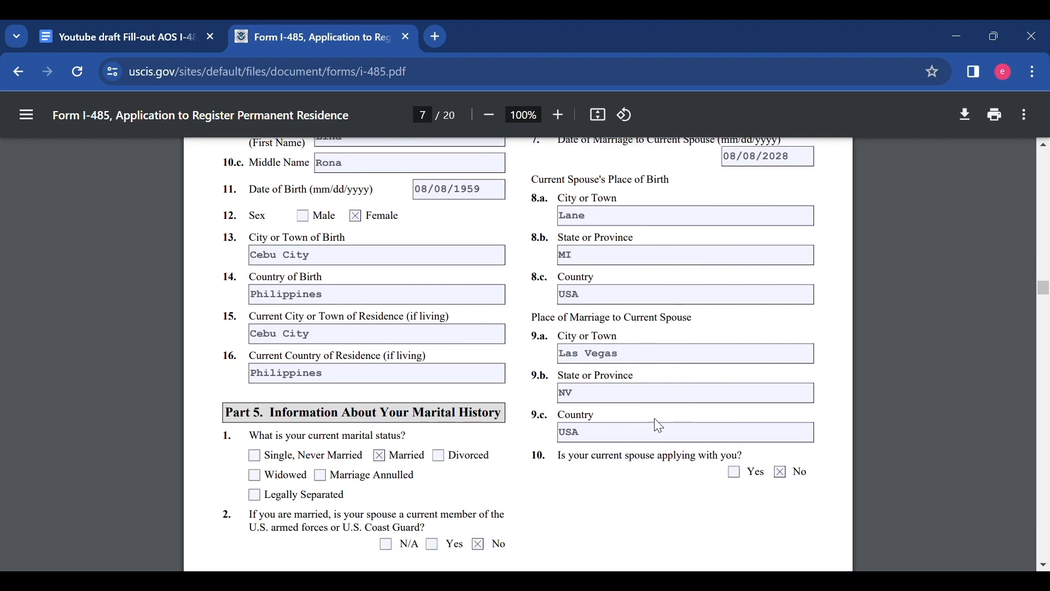
{"action": "scroll", "coordinate": [678, 340], "scroll_direction": "down", "scroll_amount": 2}
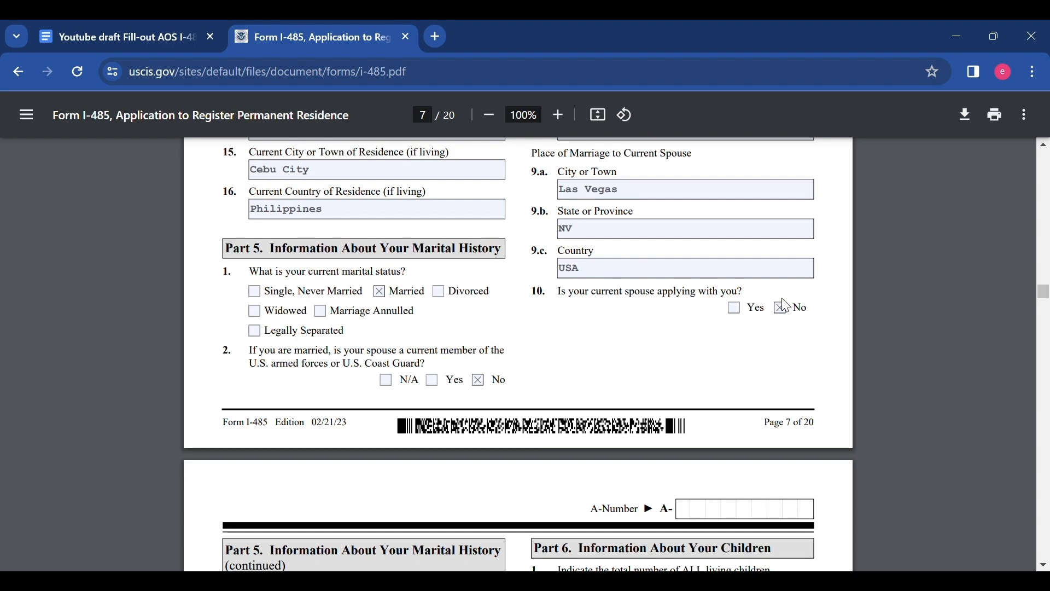
Step: Examine Information About Prior Marriages, covering the prior spouse's name, birth date, and marriage and termination details, items 11.a to 16.c
{"action": "scroll", "coordinate": [680, 386], "scroll_direction": "down", "scroll_amount": 3}
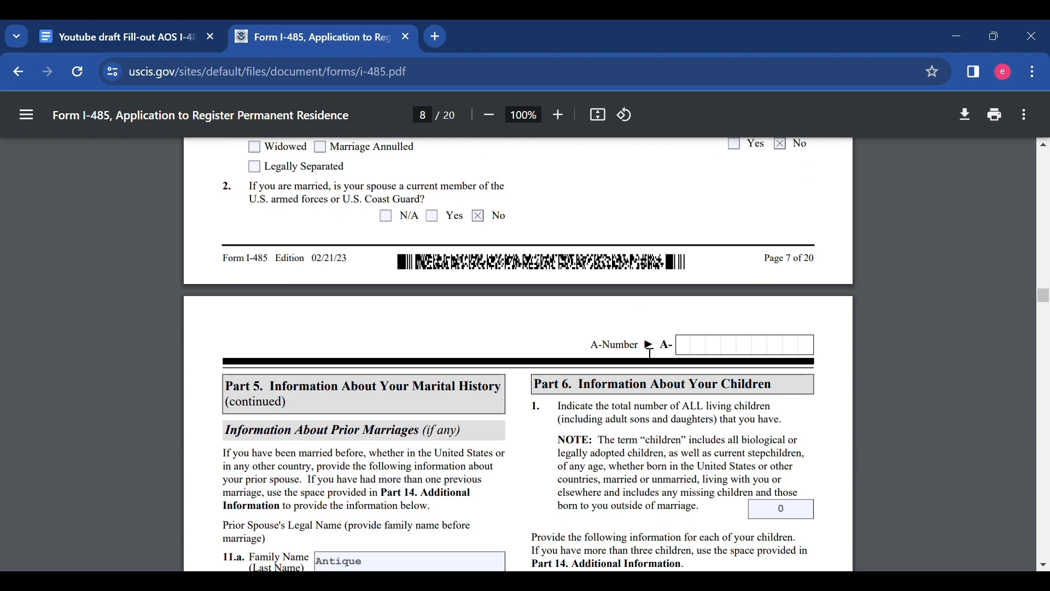
{"action": "scroll", "coordinate": [651, 353], "scroll_direction": "down", "scroll_amount": 3}
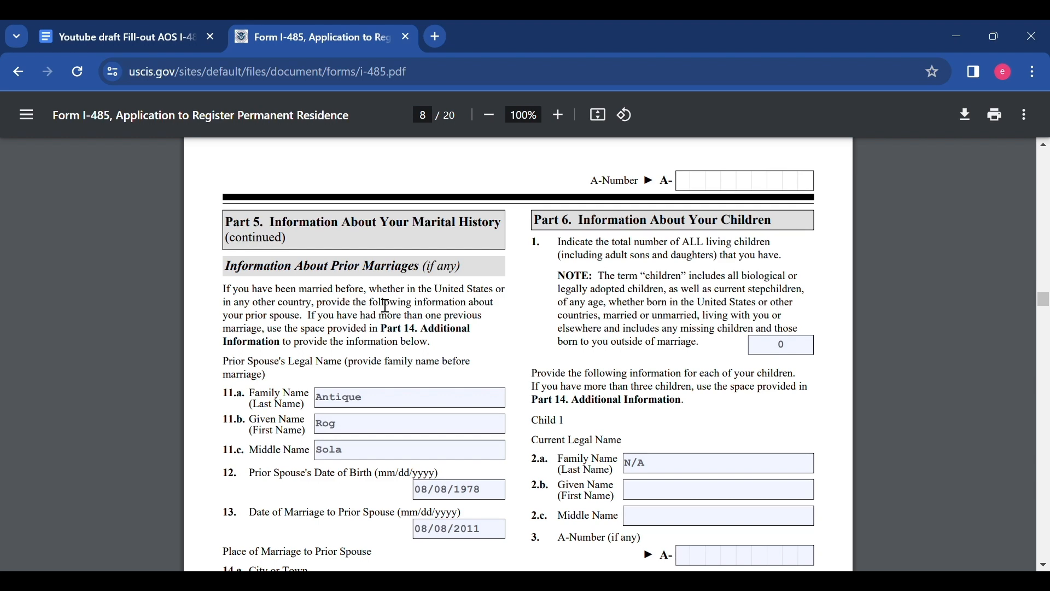
{"action": "scroll", "coordinate": [361, 323], "scroll_direction": "down", "scroll_amount": 2}
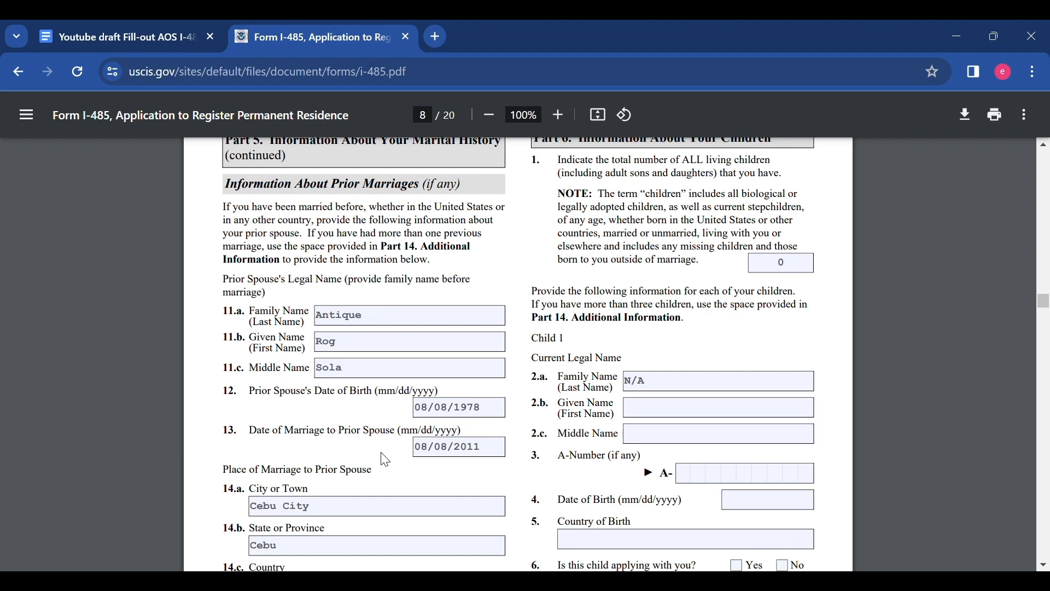
{"action": "scroll", "coordinate": [379, 447], "scroll_direction": "down", "scroll_amount": 2}
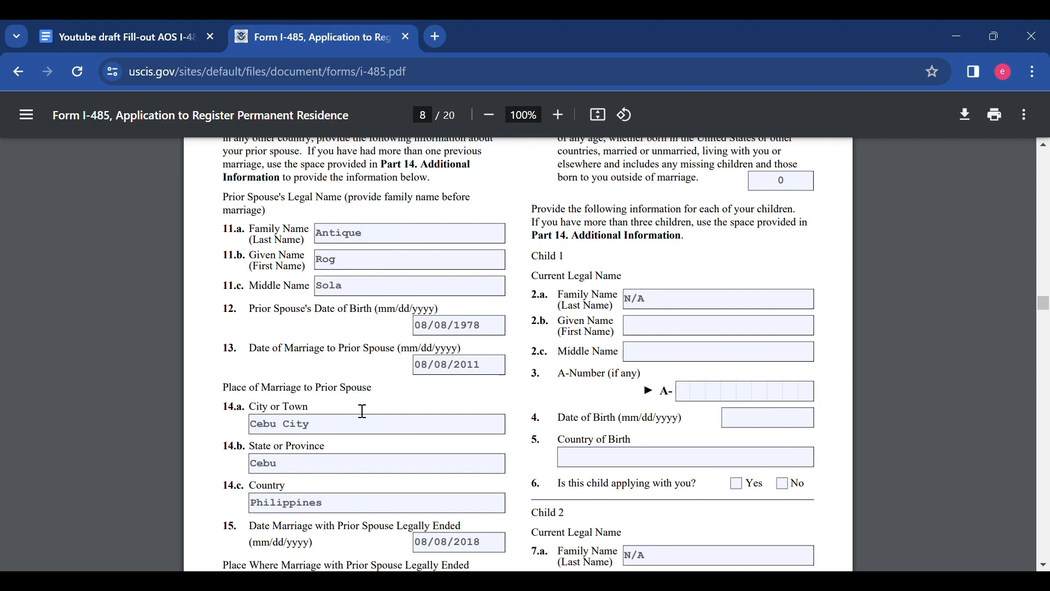
{"action": "scroll", "coordinate": [359, 410], "scroll_direction": "down", "scroll_amount": 3}
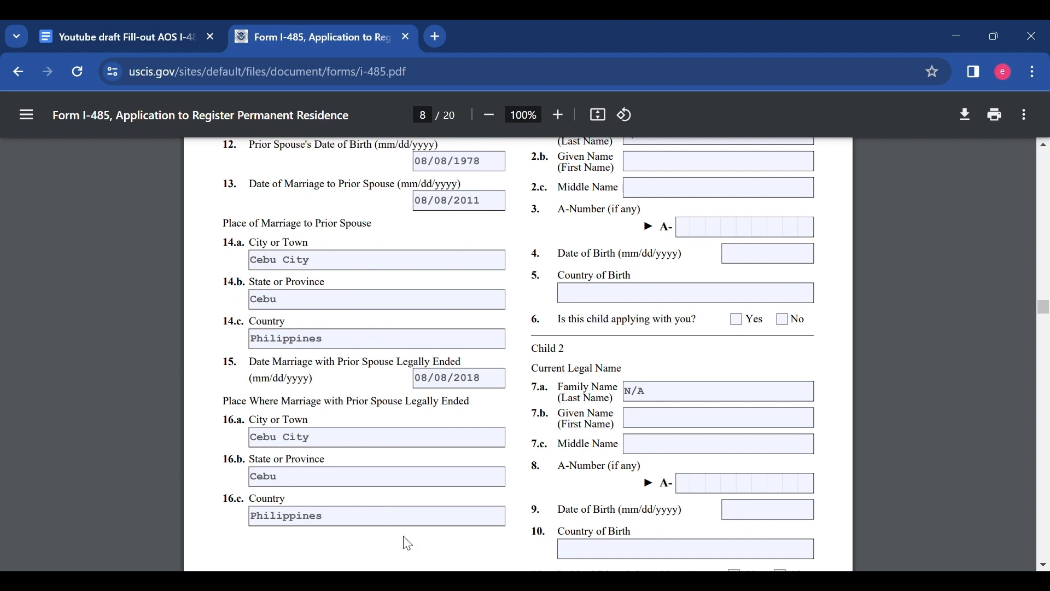
Step: Examine Part 6 on children, covering the total number of children and the entries for Child 1, Child 2 and Child 3
{"action": "scroll", "coordinate": [408, 543], "scroll_direction": "up", "scroll_amount": 6}
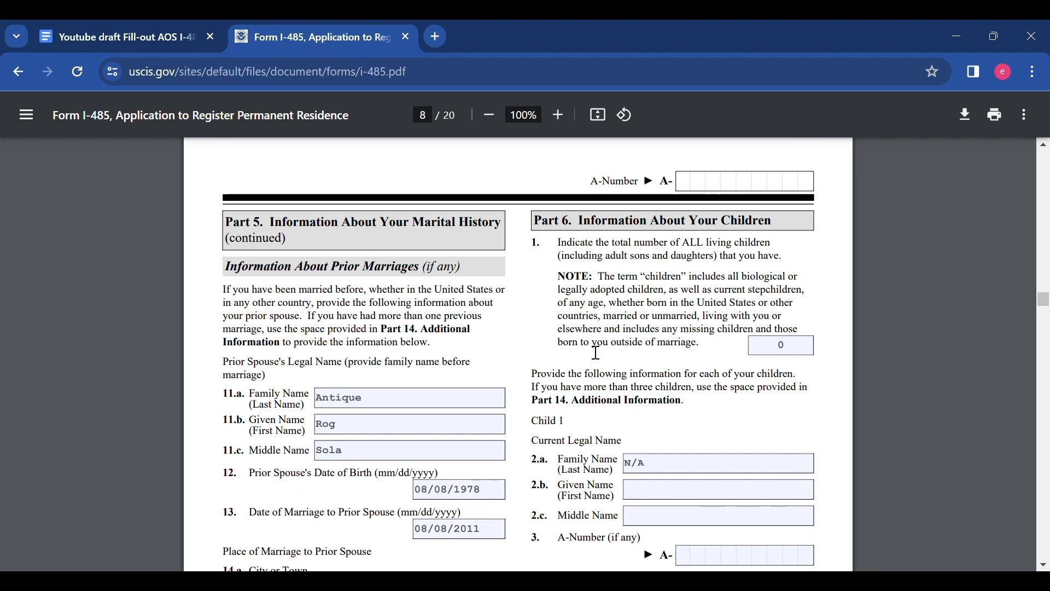
{"action": "scroll", "coordinate": [596, 353], "scroll_direction": "down", "scroll_amount": 2}
{"action": "scroll", "coordinate": [629, 284], "scroll_direction": "up", "scroll_amount": 2}
{"action": "scroll", "coordinate": [697, 337], "scroll_direction": "down", "scroll_amount": 2}
{"action": "scroll", "coordinate": [697, 338], "scroll_direction": "down", "scroll_amount": 2}
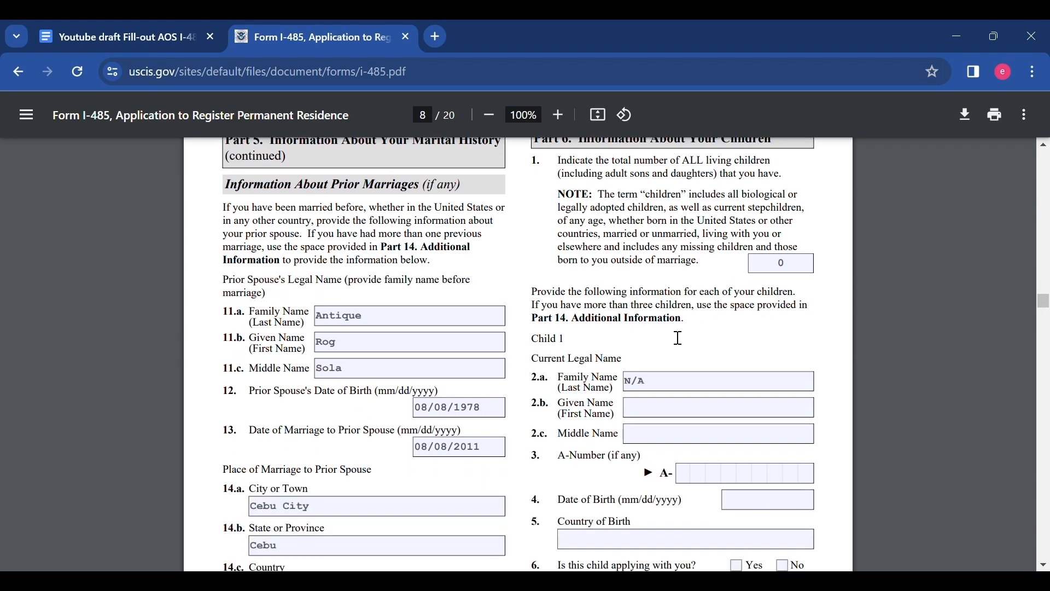
{"action": "scroll", "coordinate": [677, 338], "scroll_direction": "down", "scroll_amount": 3}
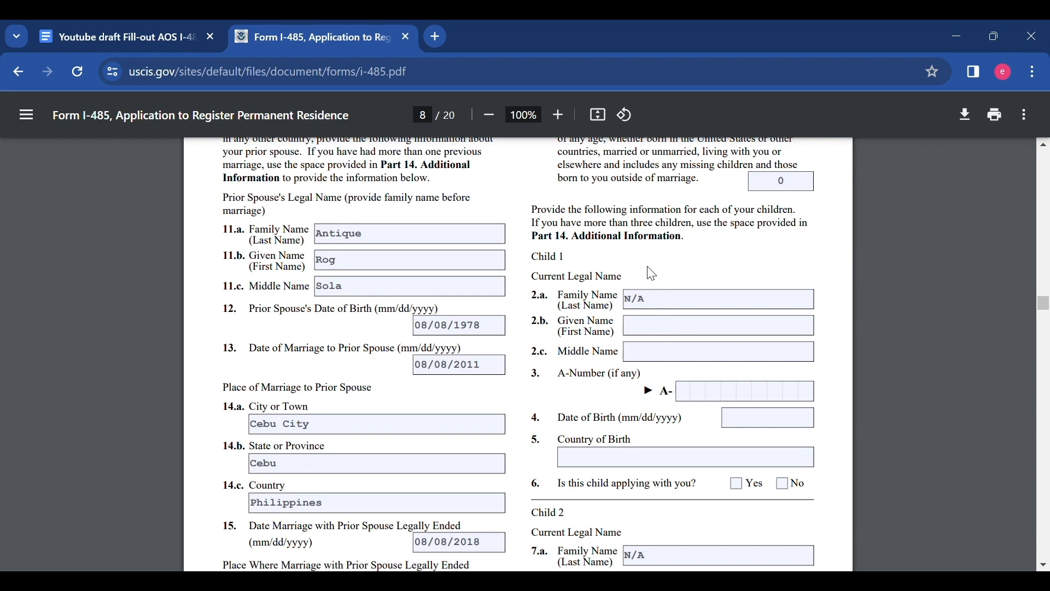
{"action": "scroll", "coordinate": [676, 261], "scroll_direction": "up", "scroll_amount": 3}
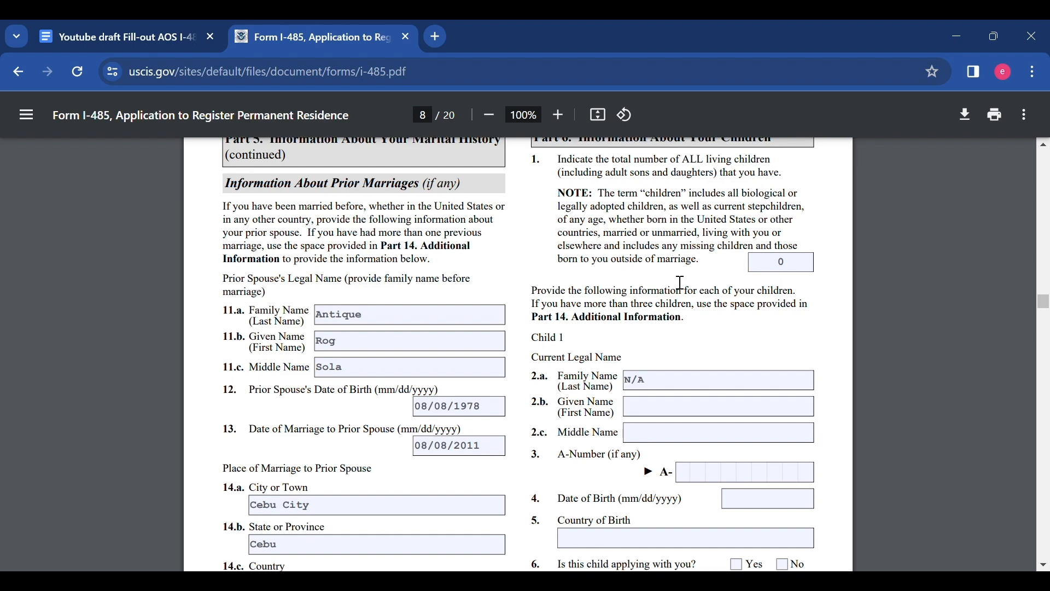
{"action": "scroll", "coordinate": [739, 248], "scroll_direction": "down", "scroll_amount": 3}
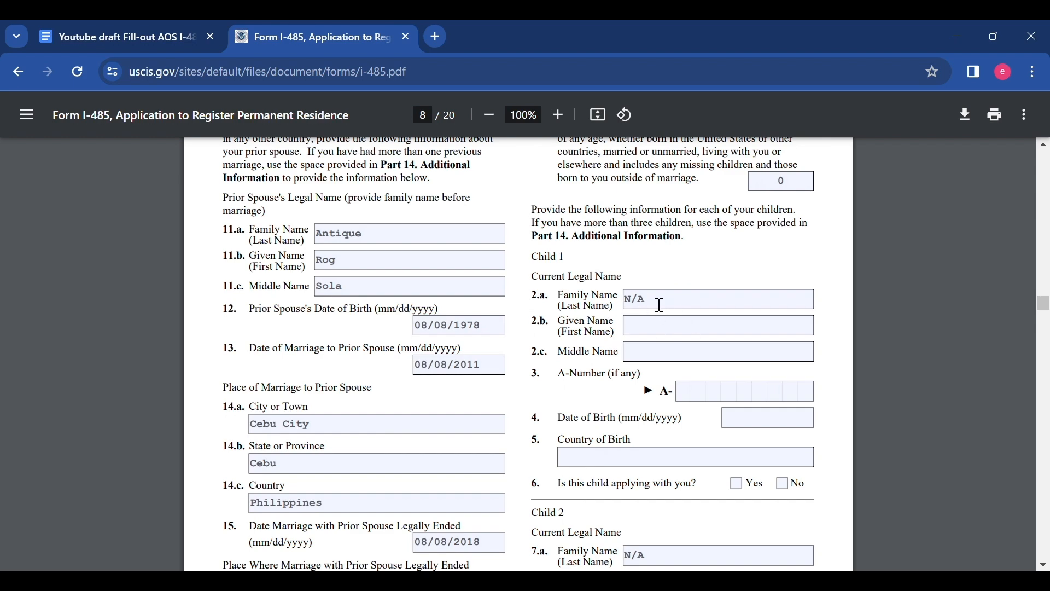
{"action": "scroll", "coordinate": [667, 305], "scroll_direction": "down", "scroll_amount": 3}
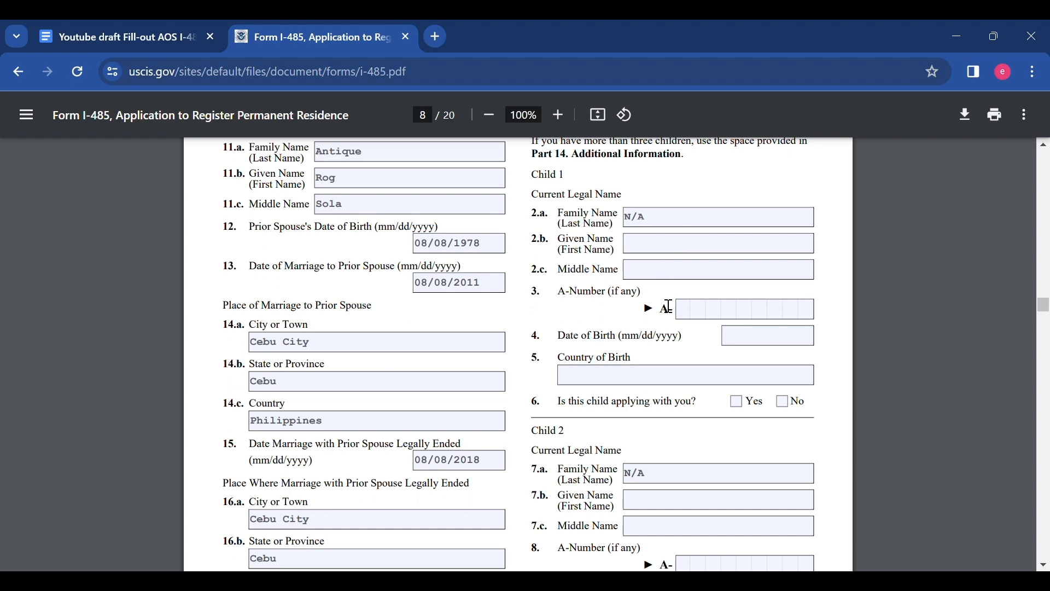
{"action": "scroll", "coordinate": [669, 307], "scroll_direction": "up", "scroll_amount": 3}
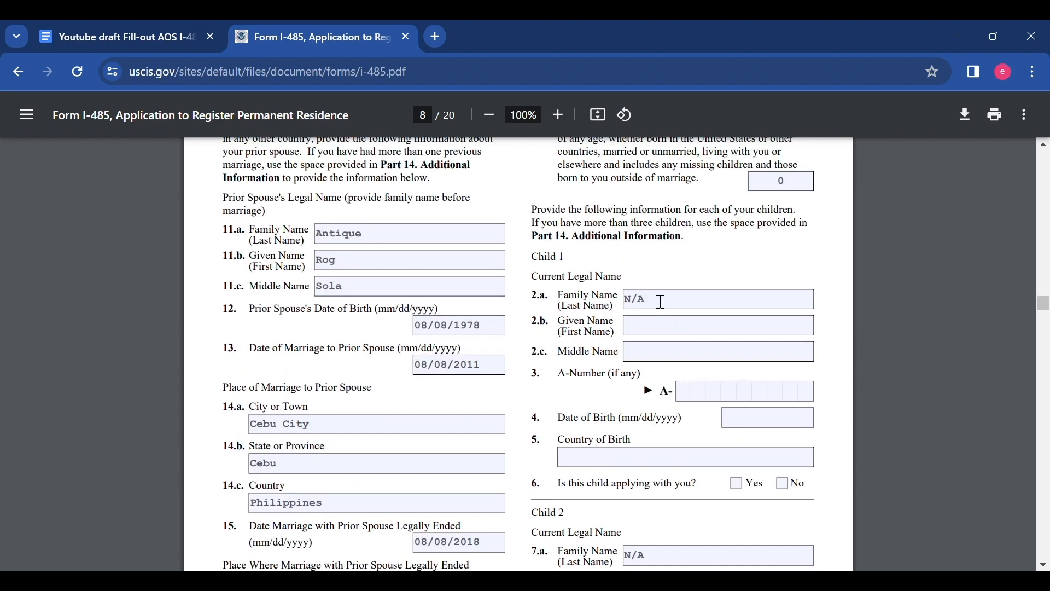
{"action": "scroll", "coordinate": [638, 279], "scroll_direction": "down", "scroll_amount": 15}
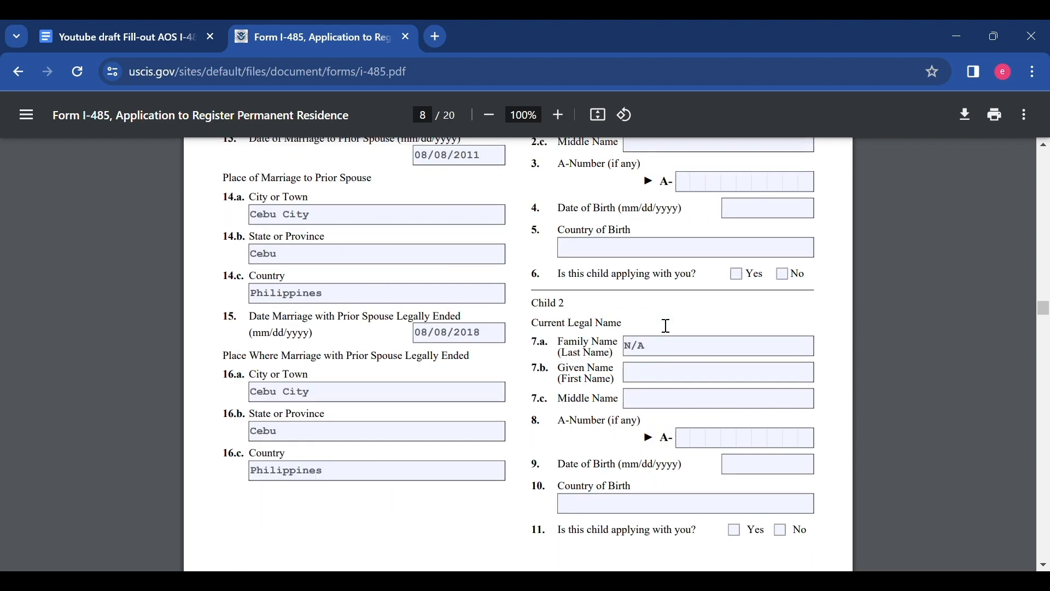
{"action": "scroll", "coordinate": [649, 312], "scroll_direction": "down", "scroll_amount": 9}
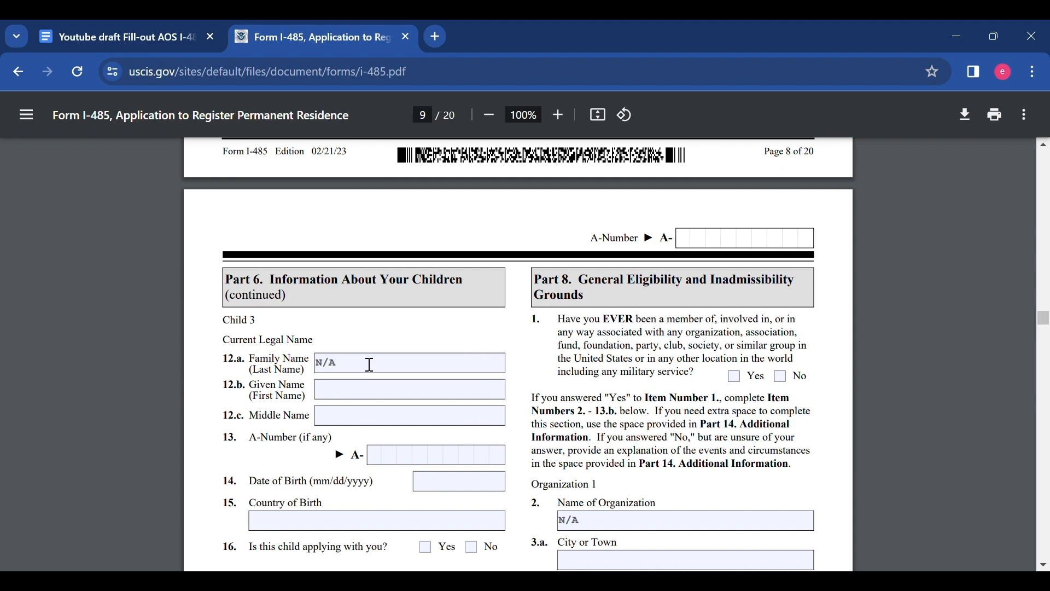
Step: Examine Part 7 Biographic Information, covering ethnicity, race, height, weight, eye color and hair color, items 1 to 6
{"action": "scroll", "coordinate": [370, 365], "scroll_direction": "down", "scroll_amount": 10}
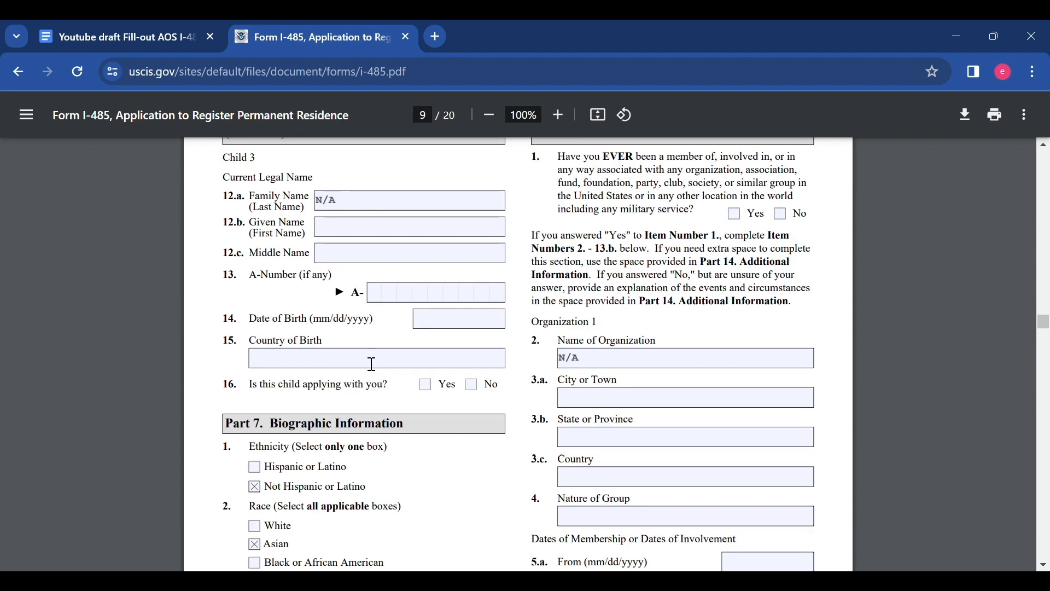
{"action": "scroll", "coordinate": [371, 364], "scroll_direction": "down", "scroll_amount": 1}
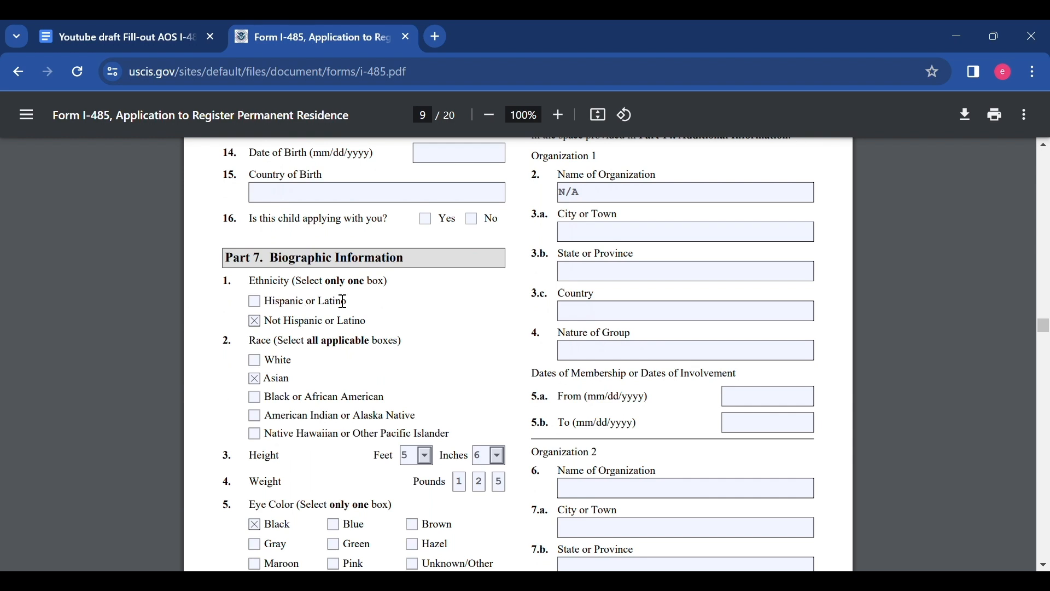
{"action": "scroll", "coordinate": [307, 298], "scroll_direction": "down", "scroll_amount": 3}
{"action": "scroll", "coordinate": [296, 293], "scroll_direction": "up", "scroll_amount": 3}
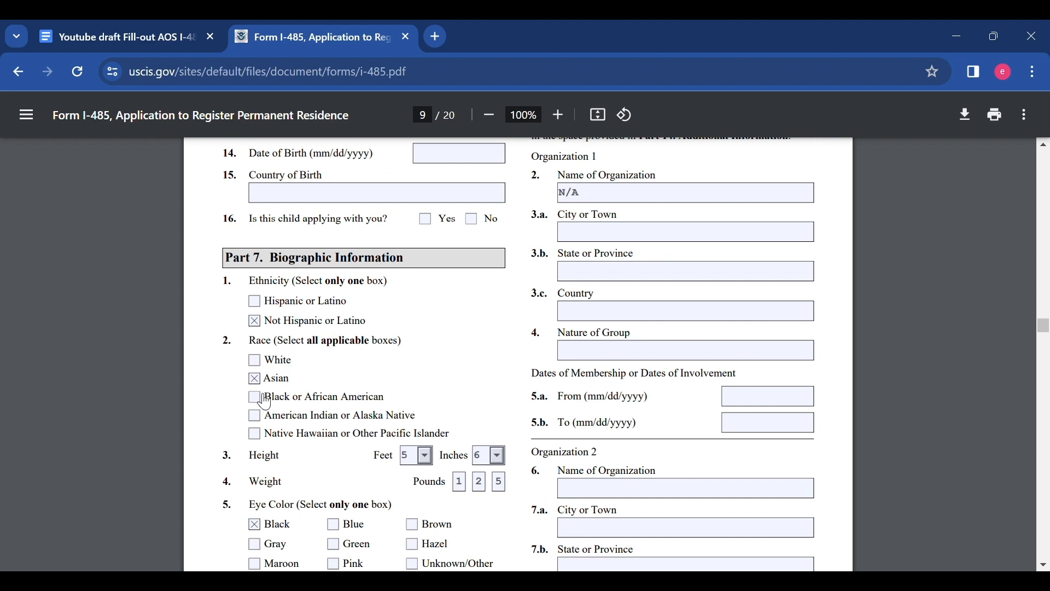
{"action": "scroll", "coordinate": [287, 396], "scroll_direction": "down", "scroll_amount": 3}
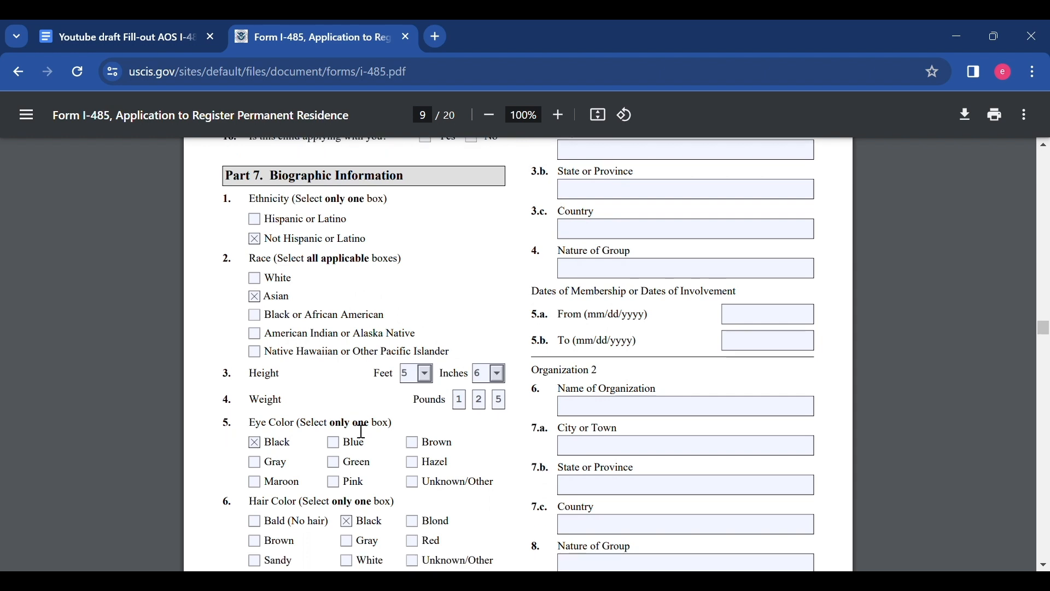
{"action": "scroll", "coordinate": [358, 422], "scroll_direction": "down", "scroll_amount": 3}
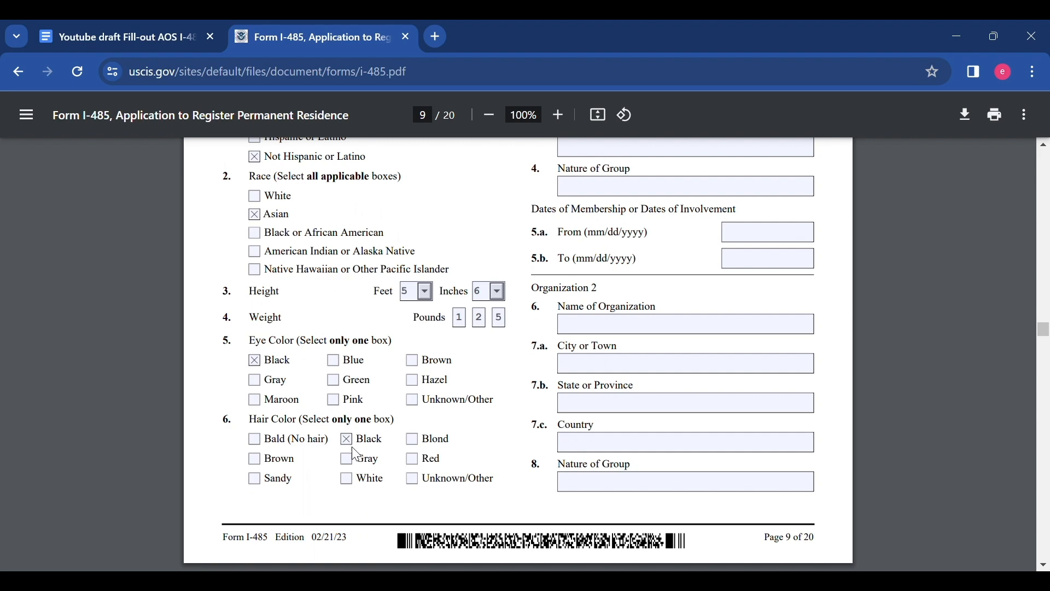
{"action": "scroll", "coordinate": [371, 454], "scroll_direction": "down", "scroll_amount": 3}
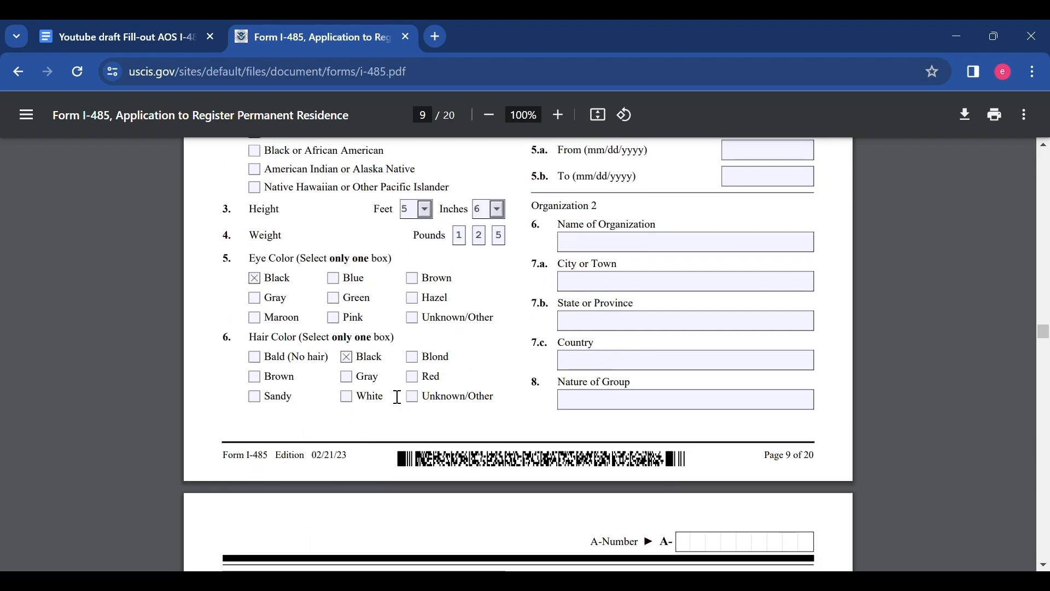
Step: Answer No to Part 8 item 1 on involvement with any organization, and review the organization entries in items 2 to 13.b
{"action": "scroll", "coordinate": [634, 384], "scroll_direction": "up", "scroll_amount": 10}
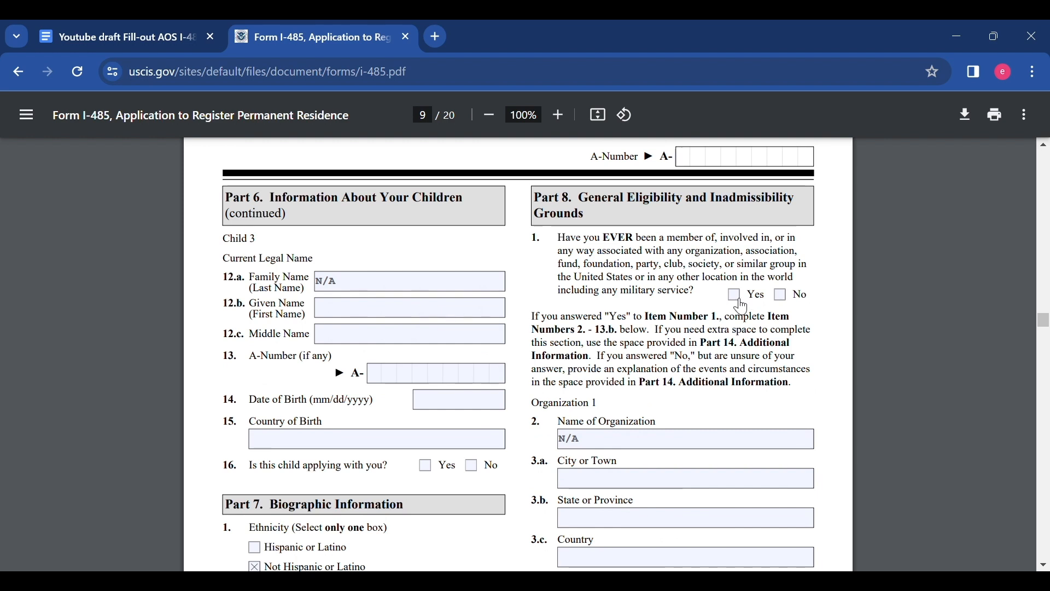
{"action": "left_click", "coordinate": [782, 296]}
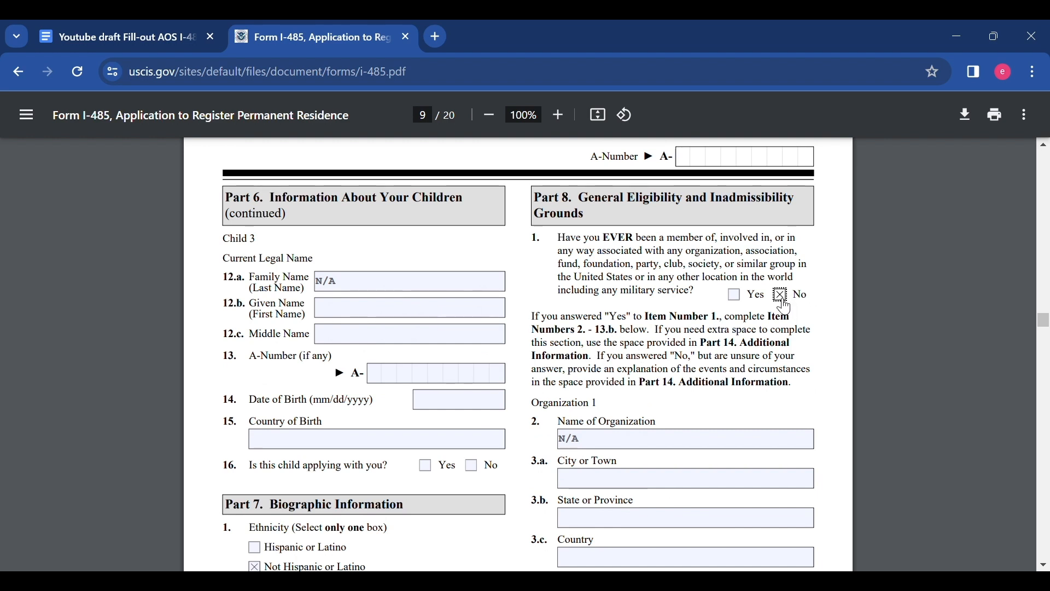
{"action": "scroll", "coordinate": [652, 421], "scroll_direction": "down", "scroll_amount": 2}
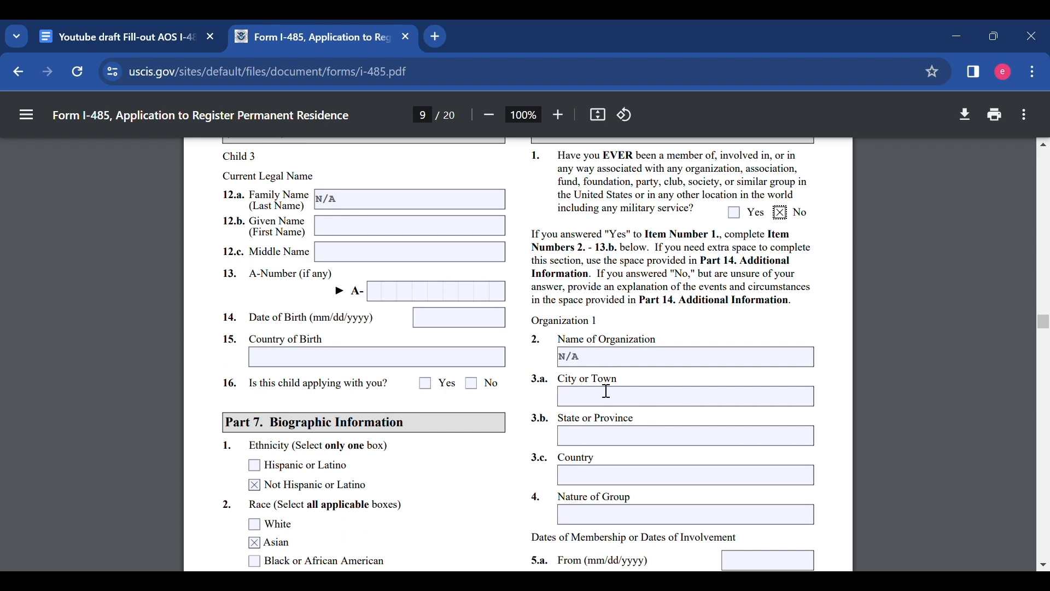
{"action": "scroll", "coordinate": [610, 364], "scroll_direction": "down", "scroll_amount": 7}
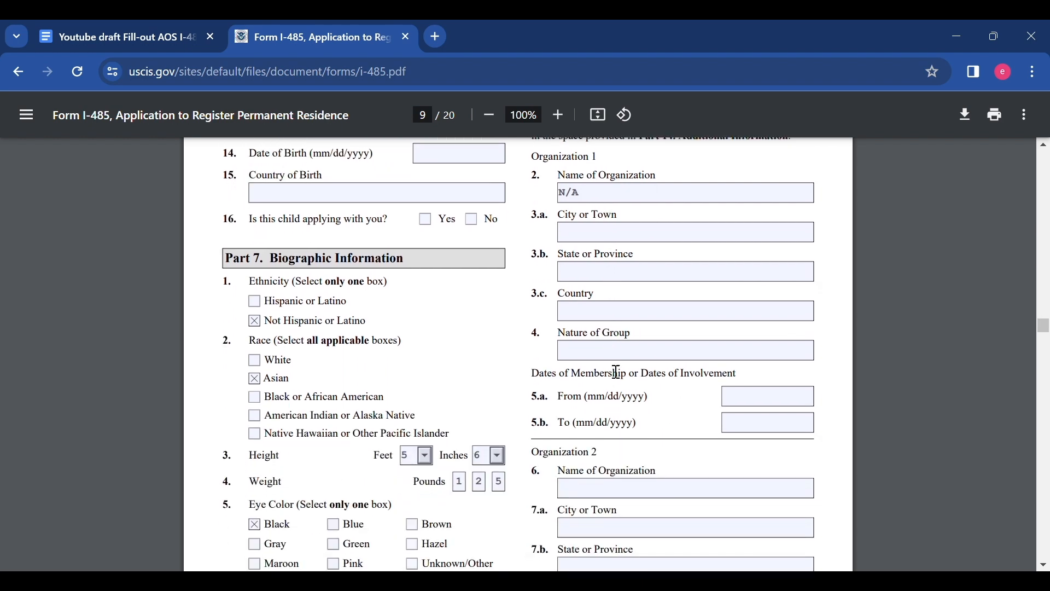
{"action": "scroll", "coordinate": [619, 373], "scroll_direction": "down", "scroll_amount": 5}
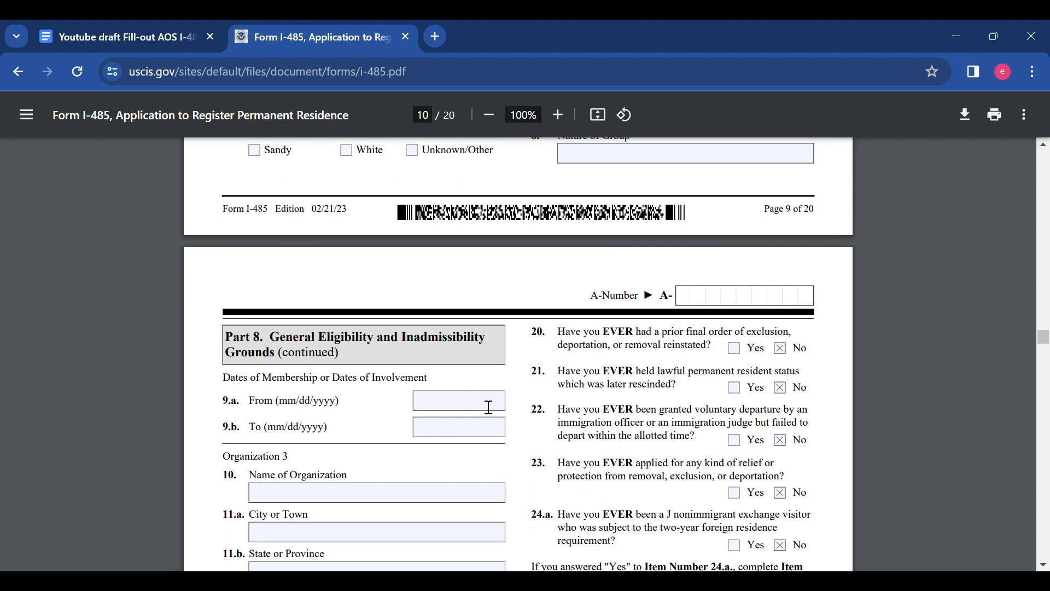
{"action": "scroll", "coordinate": [382, 428], "scroll_direction": "down", "scroll_amount": 2}
{"action": "scroll", "coordinate": [381, 432], "scroll_direction": "down", "scroll_amount": 6}
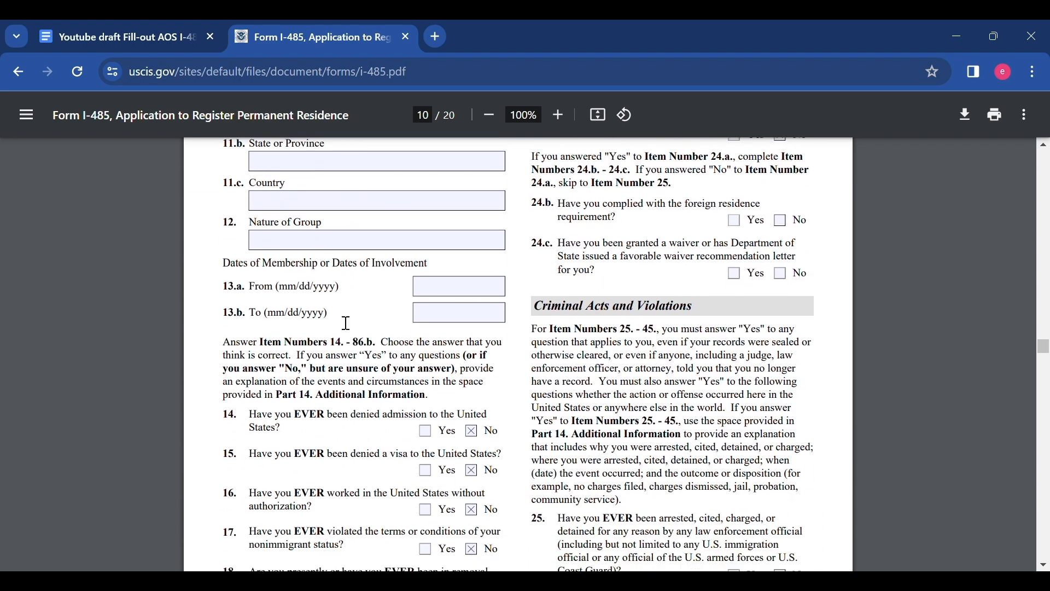
Step: Examine Part 8 items 14 to 19 on denied admission or visas, unauthorized work, status violations and removal proceedings
{"action": "scroll", "coordinate": [379, 344], "scroll_direction": "down", "scroll_amount": 2}
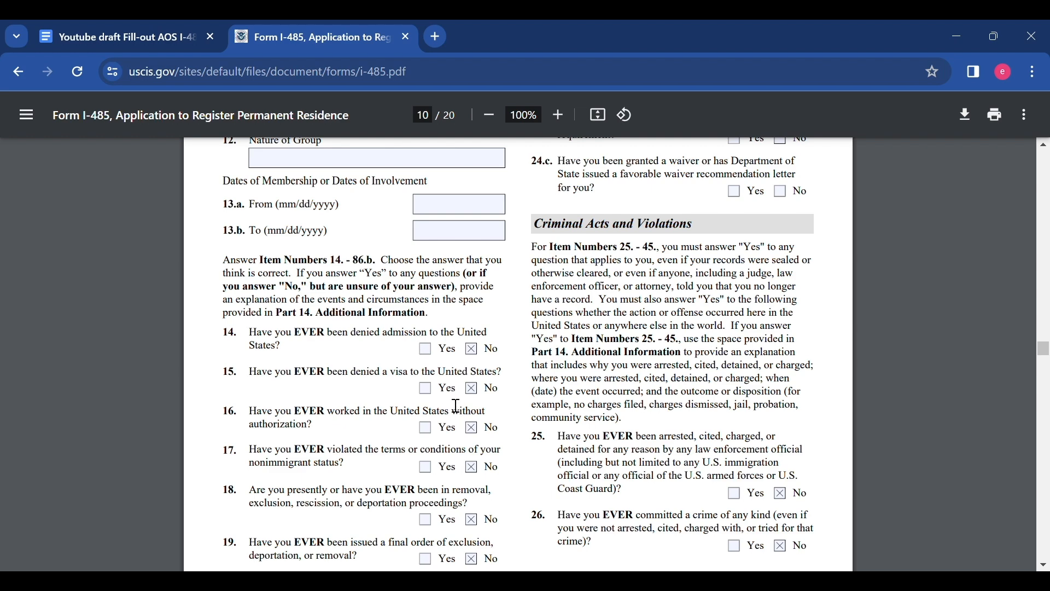
{"action": "scroll", "coordinate": [451, 405], "scroll_direction": "down", "scroll_amount": 3}
{"action": "scroll", "coordinate": [405, 406], "scroll_direction": "up", "scroll_amount": 3}
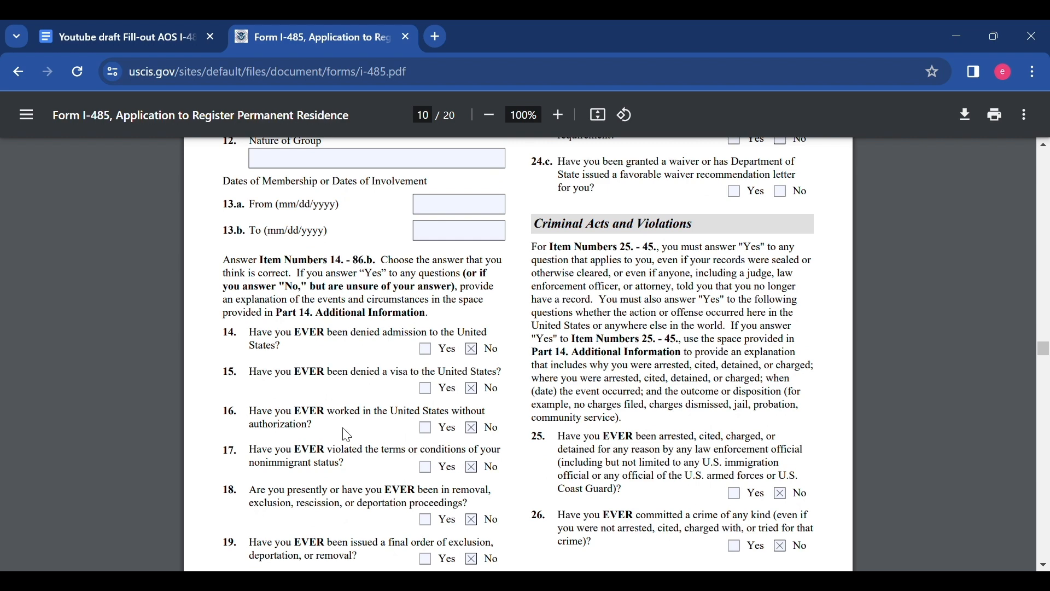
{"action": "scroll", "coordinate": [352, 365], "scroll_direction": "down", "scroll_amount": 2}
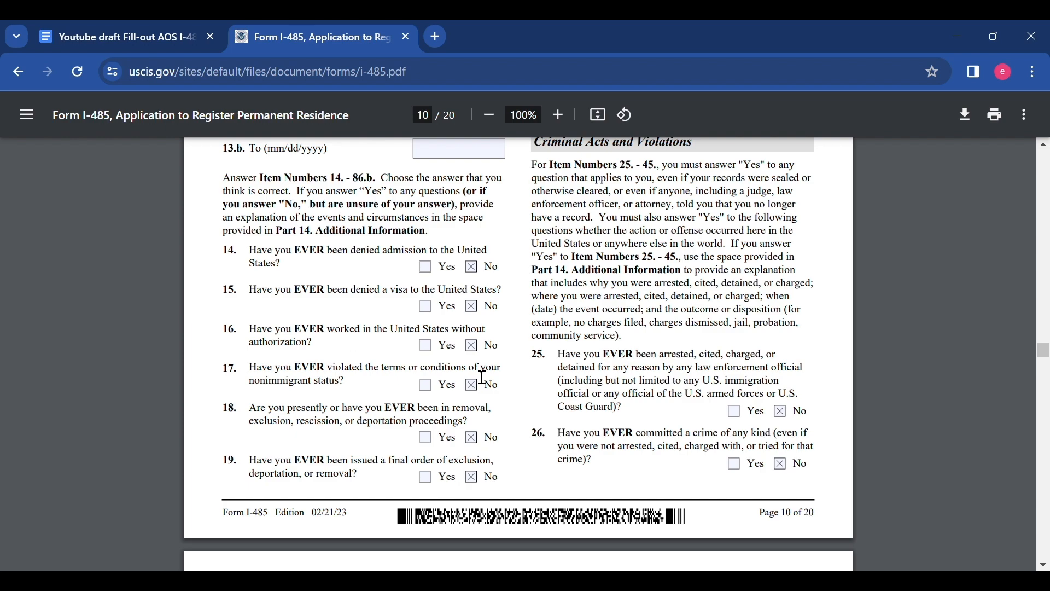
Step: Examine Part 8 items 20 to 24.c on reinstated removal orders, rescinded residence, voluntary departure, relief from removal and J exchange visitor status
{"action": "scroll", "coordinate": [541, 363], "scroll_direction": "up", "scroll_amount": 3}
{"action": "scroll", "coordinate": [542, 364], "scroll_direction": "up", "scroll_amount": 6}
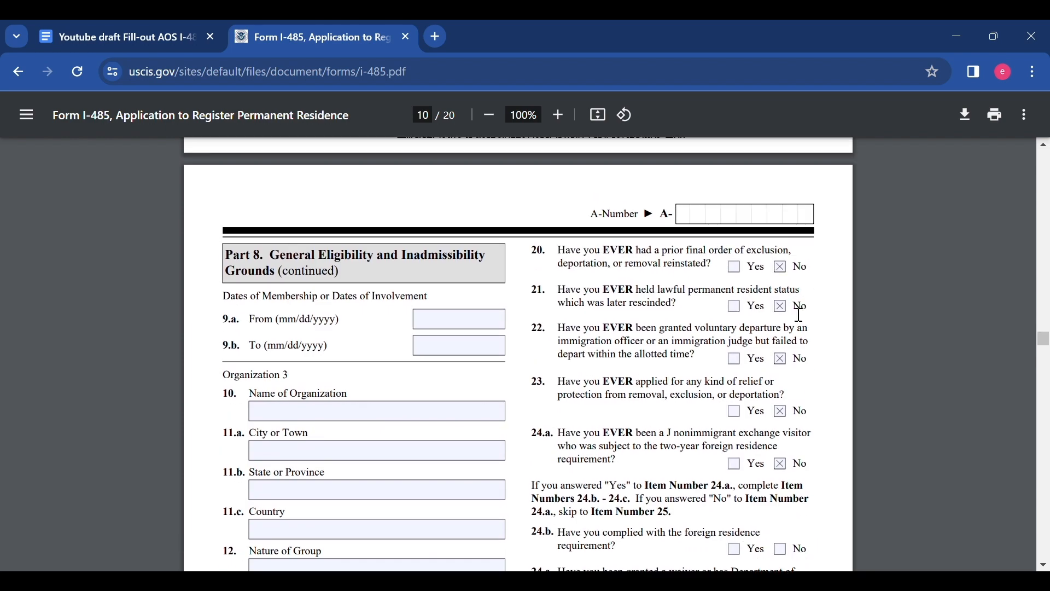
{"action": "scroll", "coordinate": [797, 405], "scroll_direction": "down", "scroll_amount": 2}
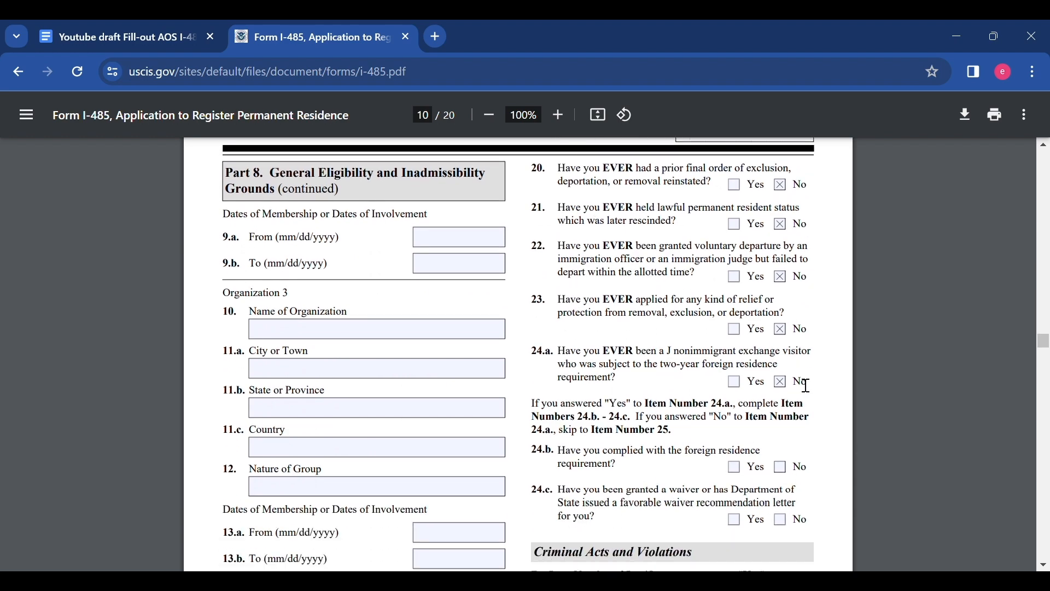
{"action": "scroll", "coordinate": [804, 383], "scroll_direction": "down", "scroll_amount": 2}
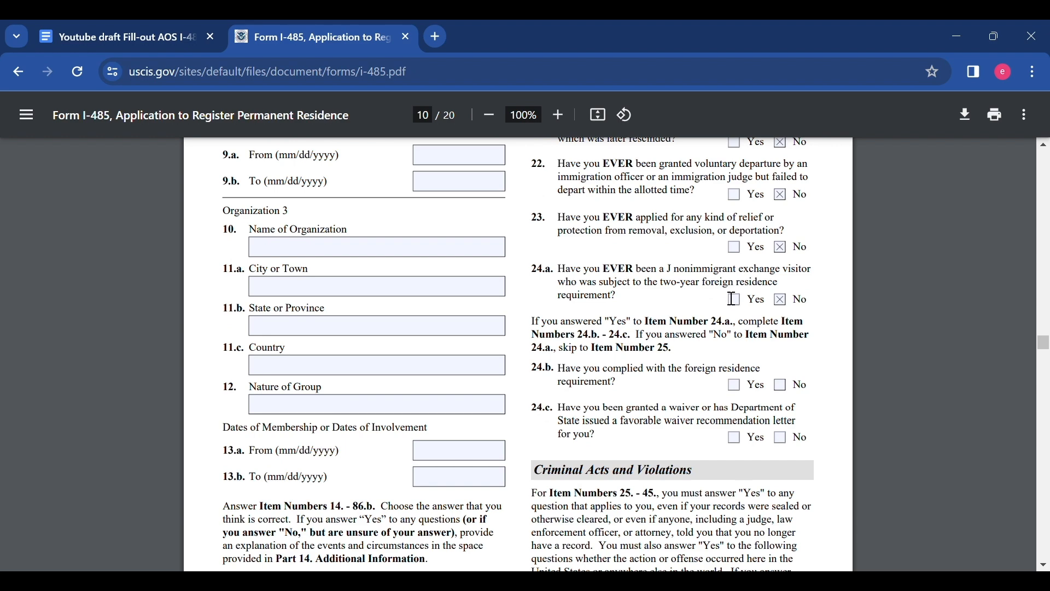
{"action": "scroll", "coordinate": [769, 351], "scroll_direction": "down", "scroll_amount": 1}
{"action": "scroll", "coordinate": [773, 358], "scroll_direction": "down", "scroll_amount": 2}
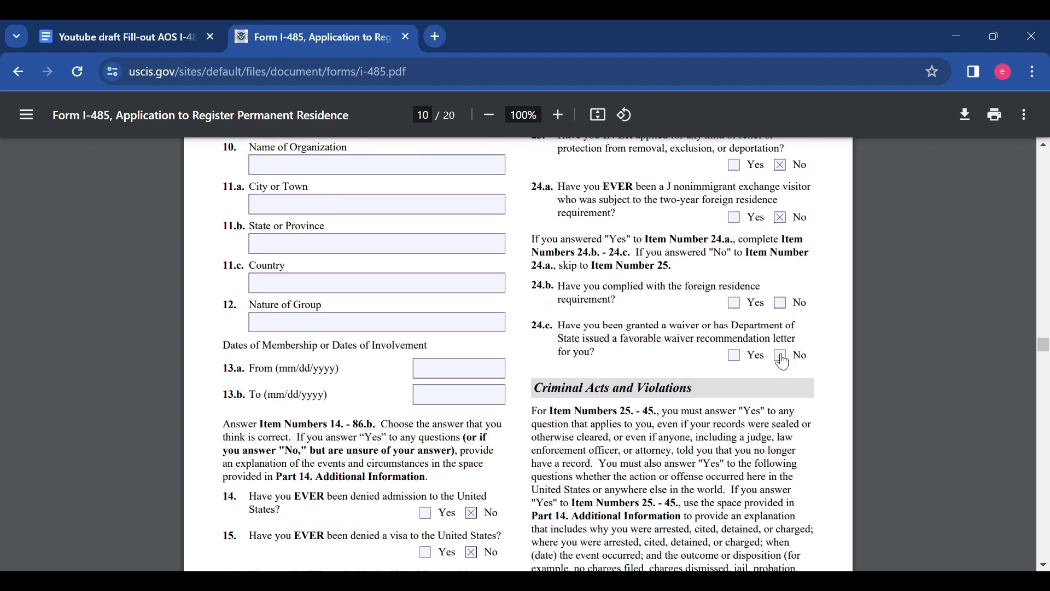
Step: Examine the Part 8 Criminal Acts and Violations questions, items 25 to 45, including arrests, controlled substances, trafficking and money laundering
{"action": "scroll", "coordinate": [779, 358], "scroll_direction": "down", "scroll_amount": 3}
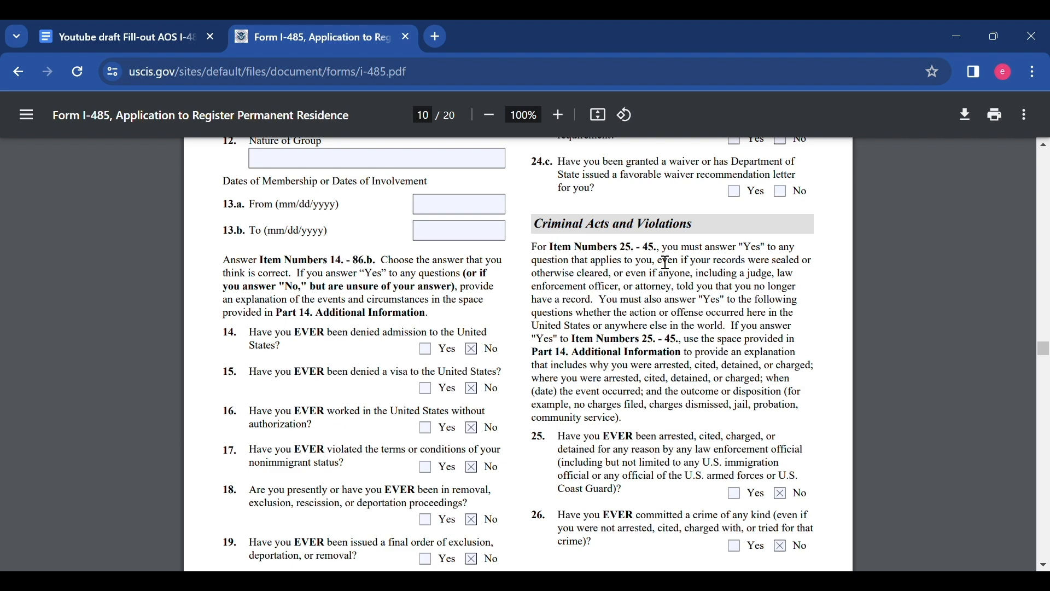
{"action": "scroll", "coordinate": [790, 353], "scroll_direction": "down", "scroll_amount": 3}
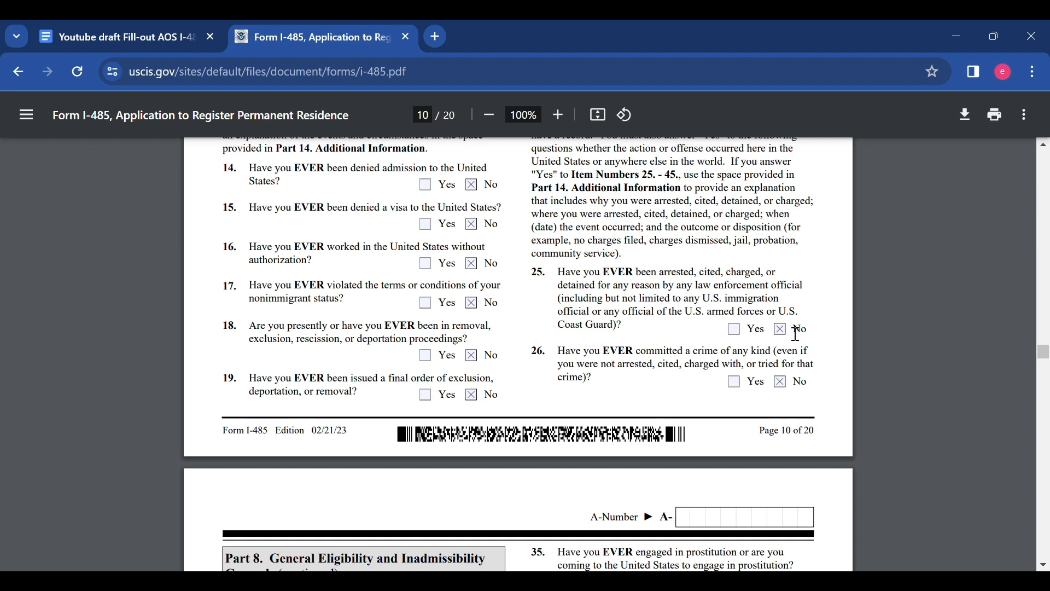
{"action": "scroll", "coordinate": [797, 335], "scroll_direction": "down", "scroll_amount": 6}
{"action": "scroll", "coordinate": [800, 344], "scroll_direction": "down", "scroll_amount": 1}
{"action": "scroll", "coordinate": [800, 343], "scroll_direction": "down", "scroll_amount": 6}
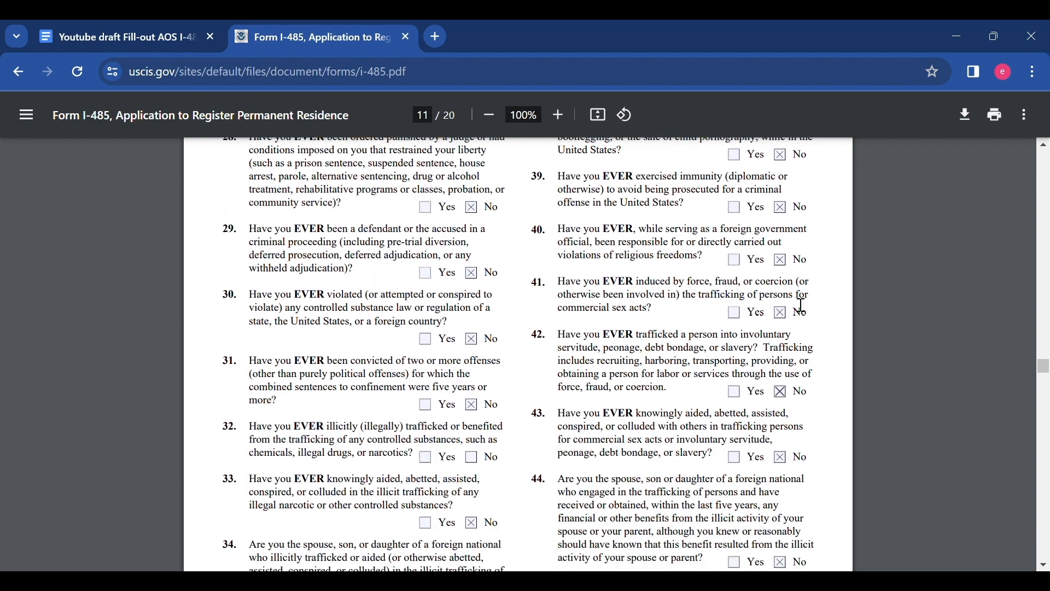
{"action": "scroll", "coordinate": [801, 305], "scroll_direction": "down", "scroll_amount": 2}
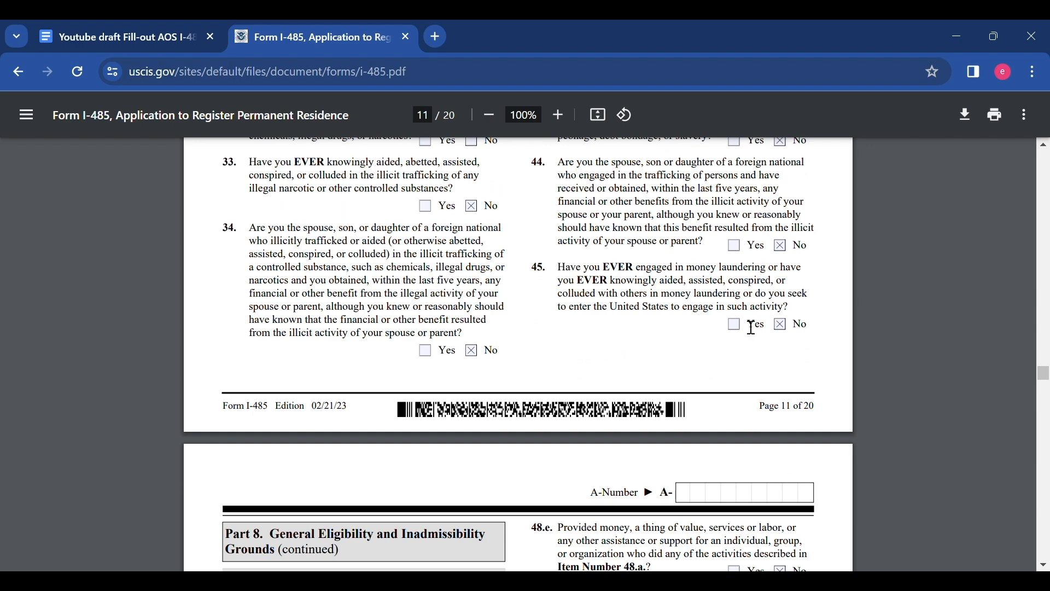
Step: Examine the Part 8 Security and Related questions, items 46.a to 48.d, on espionage, unlawful activity and violent acts
{"action": "scroll", "coordinate": [752, 328], "scroll_direction": "down", "scroll_amount": 1}
{"action": "scroll", "coordinate": [704, 340], "scroll_direction": "down", "scroll_amount": 1}
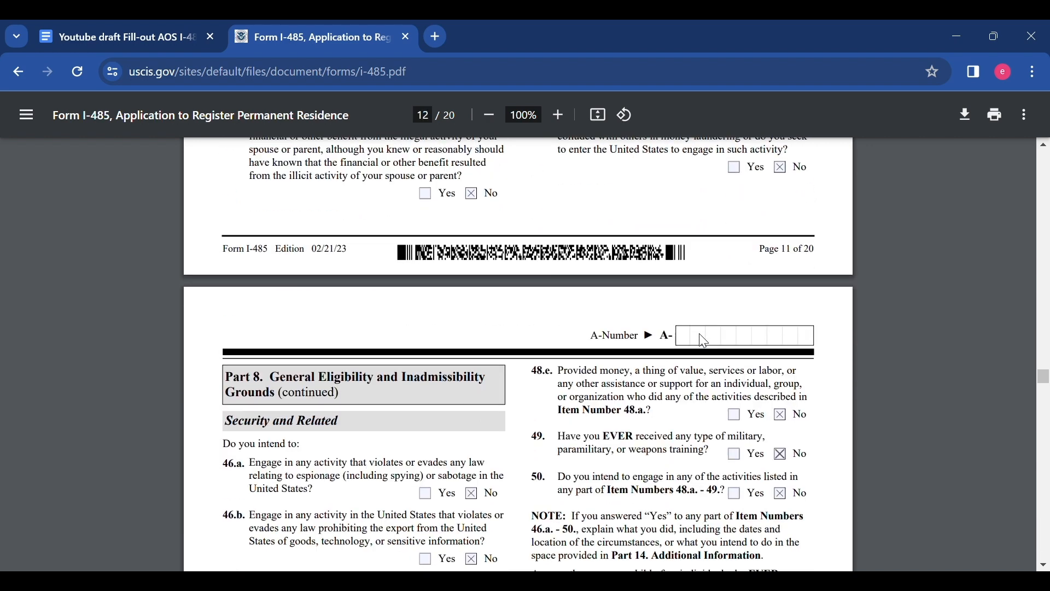
{"action": "scroll", "coordinate": [702, 338], "scroll_direction": "down", "scroll_amount": 1}
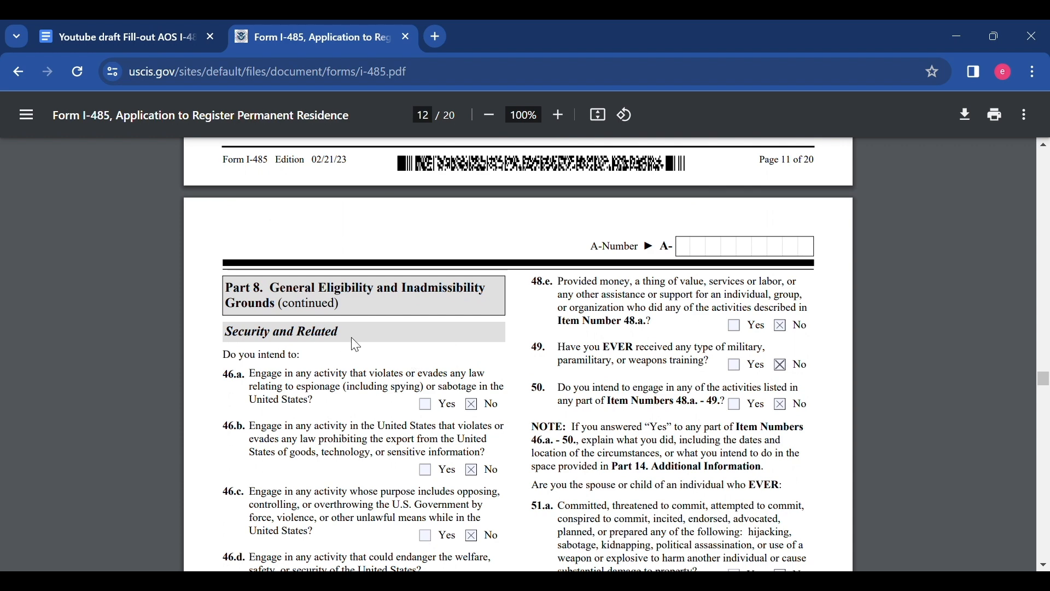
{"action": "scroll", "coordinate": [367, 372], "scroll_direction": "down", "scroll_amount": 2}
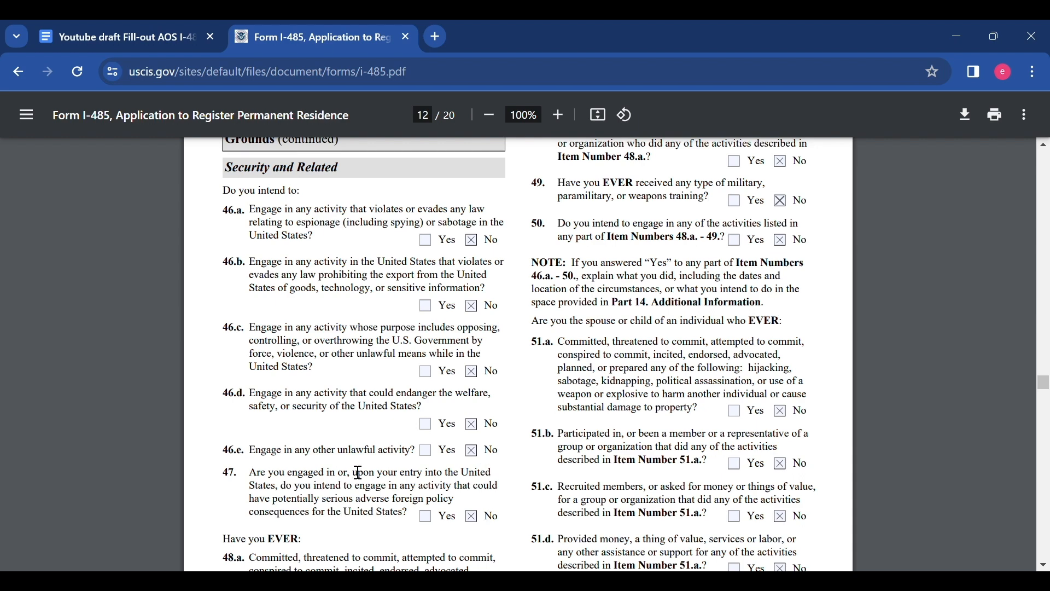
{"action": "scroll", "coordinate": [512, 462], "scroll_direction": "down", "scroll_amount": 7}
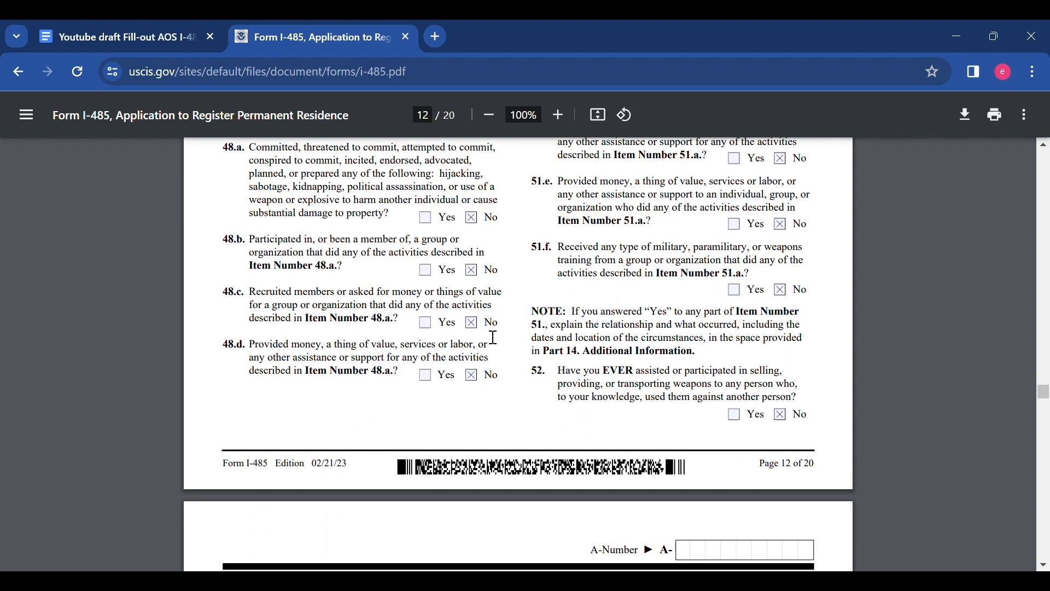
{"action": "scroll", "coordinate": [487, 336], "scroll_direction": "down", "scroll_amount": 1}
Step: Examine Part 8 items 48.e to 52 on military or weapons training, activities of a spouse or parent, and weapons transfers
{"action": "scroll", "coordinate": [485, 342], "scroll_direction": "up", "scroll_amount": 3}
{"action": "scroll", "coordinate": [712, 316], "scroll_direction": "up", "scroll_amount": 6}
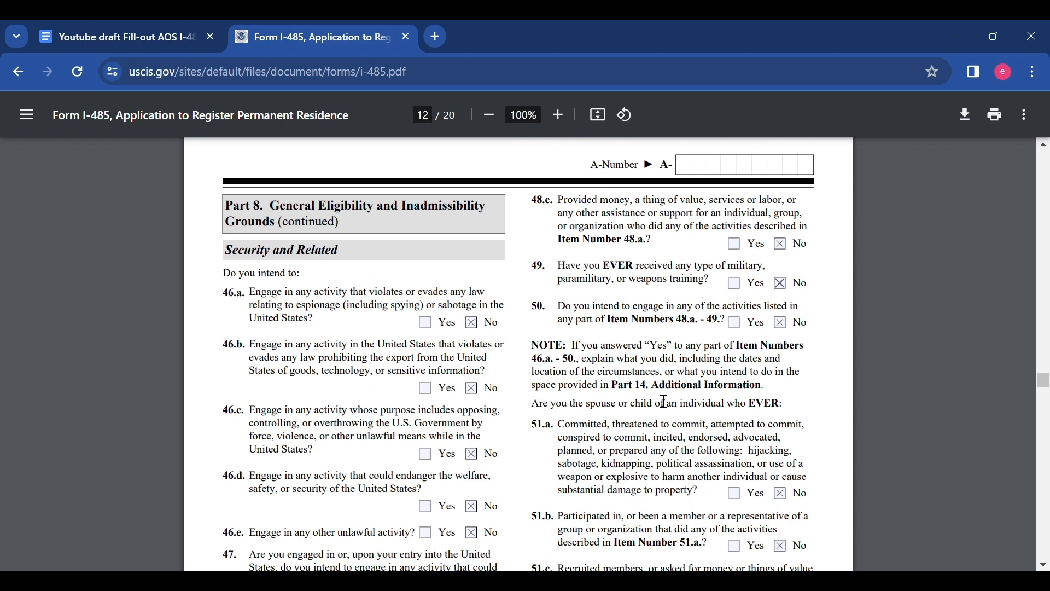
{"action": "scroll", "coordinate": [702, 390], "scroll_direction": "down", "scroll_amount": 2}
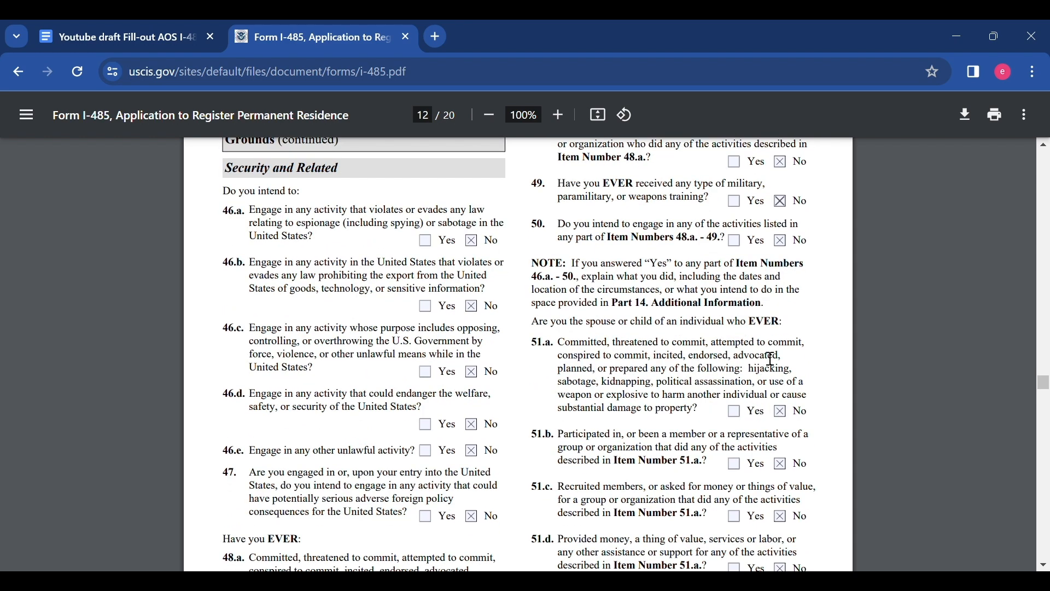
{"action": "scroll", "coordinate": [786, 360], "scroll_direction": "down", "scroll_amount": 2}
{"action": "scroll", "coordinate": [785, 361], "scroll_direction": "down", "scroll_amount": 8}
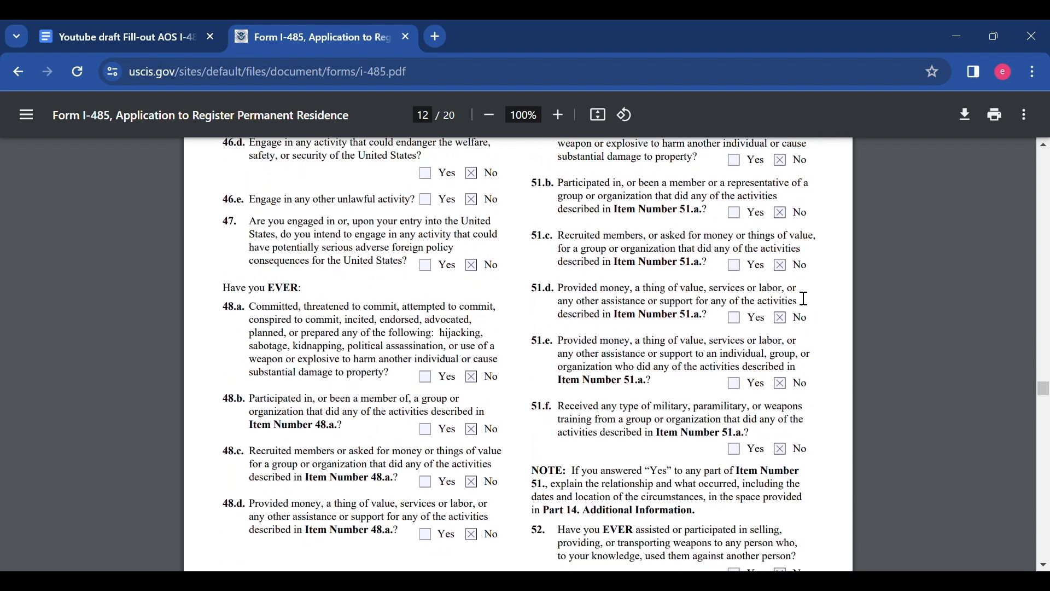
{"action": "scroll", "coordinate": [801, 339], "scroll_direction": "down", "scroll_amount": 5}
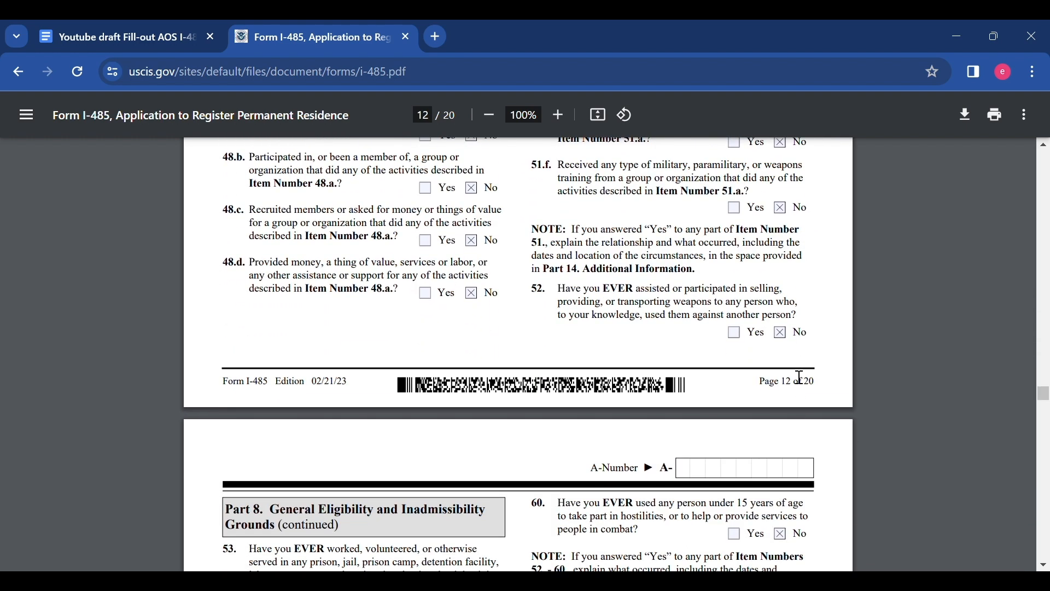
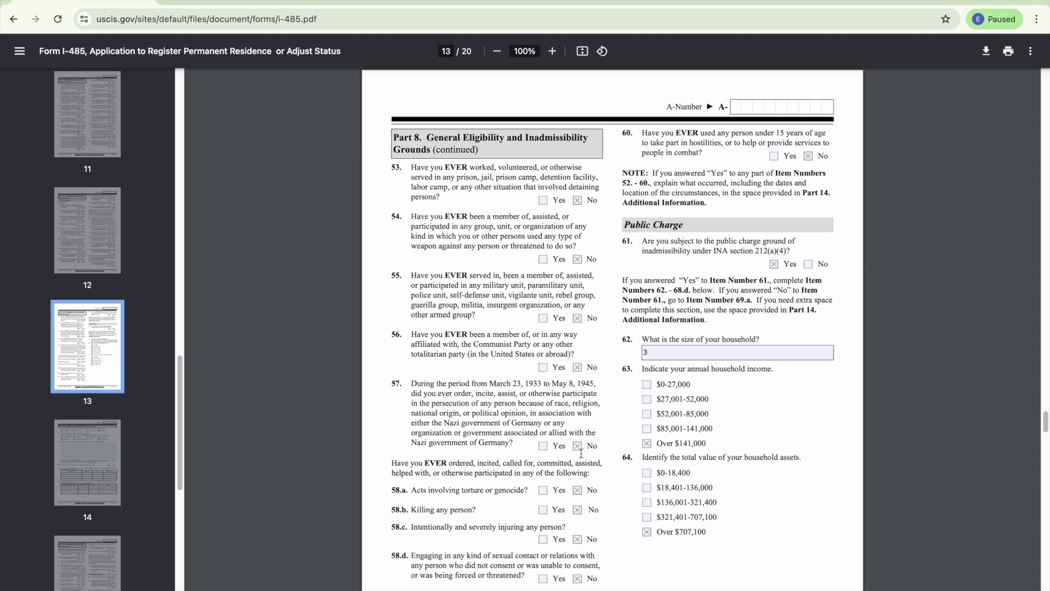
Step: Examine Part 8 items 53 to 60 on detention work, armed groups, Communist Party or Nazi ties, torture and child soldiers
{"action": "scroll", "coordinate": [521, 485], "scroll_direction": "down", "scroll_amount": 1}
{"action": "scroll", "coordinate": [585, 555], "scroll_direction": "down", "scroll_amount": 5}
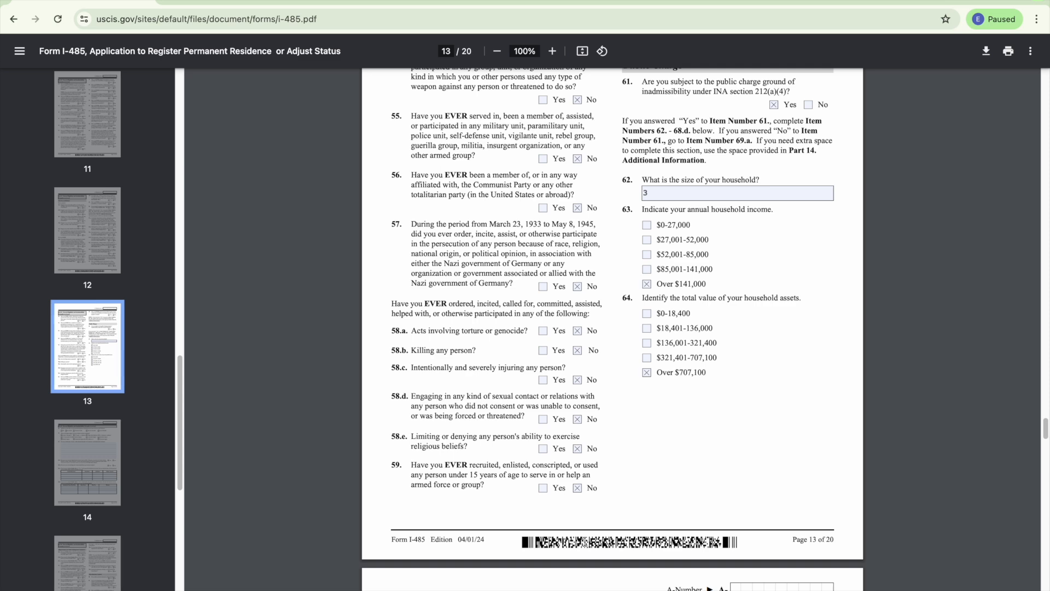
{"action": "scroll", "coordinate": [585, 540], "scroll_direction": "down", "scroll_amount": 1}
{"action": "scroll", "coordinate": [586, 533], "scroll_direction": "up", "scroll_amount": 10}
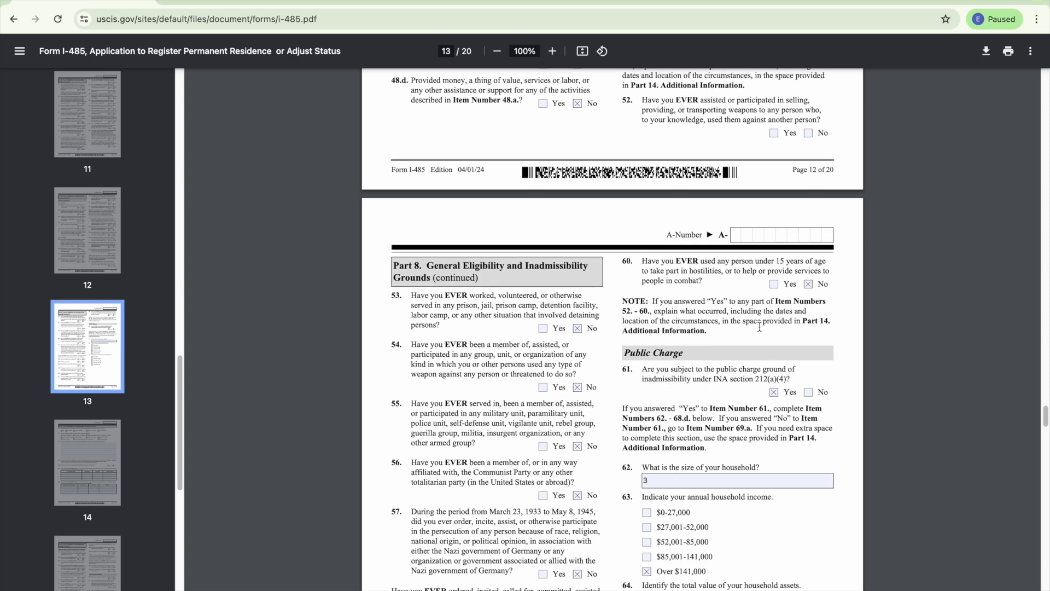
Step: Answer Yes to Public Charge item 61 on being subject to the public charge ground of inadmissibility
{"action": "scroll", "coordinate": [760, 327], "scroll_direction": "down", "scroll_amount": 1}
{"action": "scroll", "coordinate": [759, 327], "scroll_direction": "down", "scroll_amount": 1}
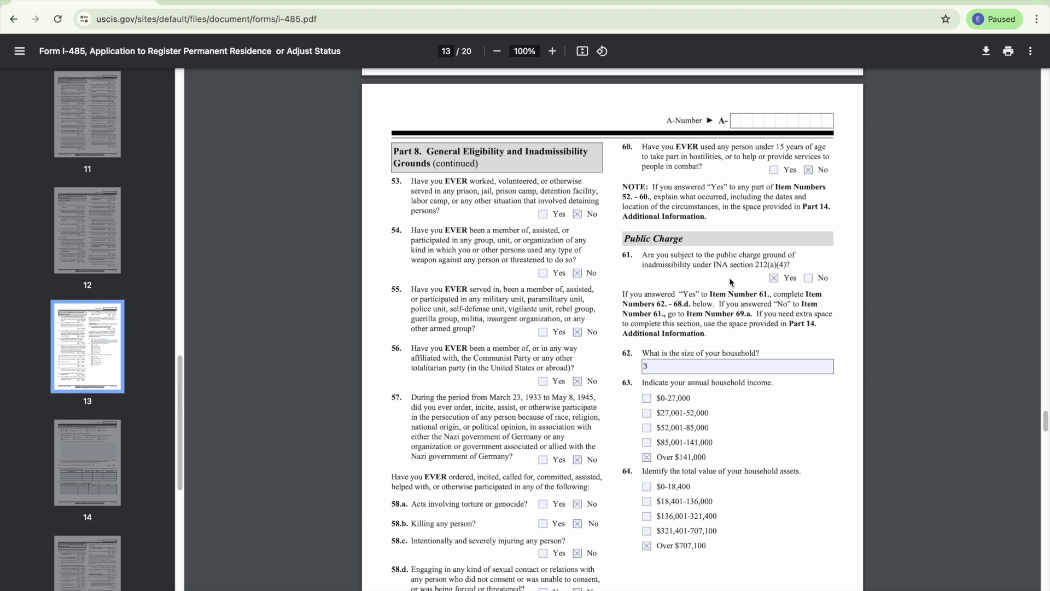
{"action": "left_click", "coordinate": [774, 278]}
{"action": "left_click", "coordinate": [775, 278]}
Step: Switch to the Form I-485 instructions and find the Part 8 item 61 guidance on the public charge ground
{"action": "left_click", "coordinate": [221, 2]}
{"action": "scroll", "coordinate": [577, 298], "scroll_direction": "down", "scroll_amount": 1}
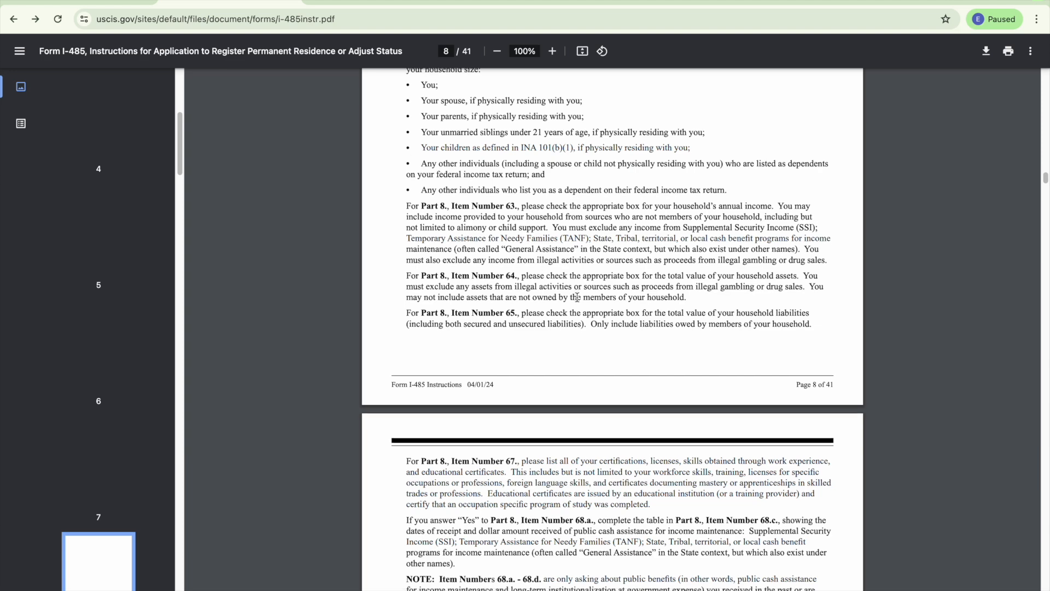
{"action": "scroll", "coordinate": [577, 298], "scroll_direction": "up", "scroll_amount": 1}
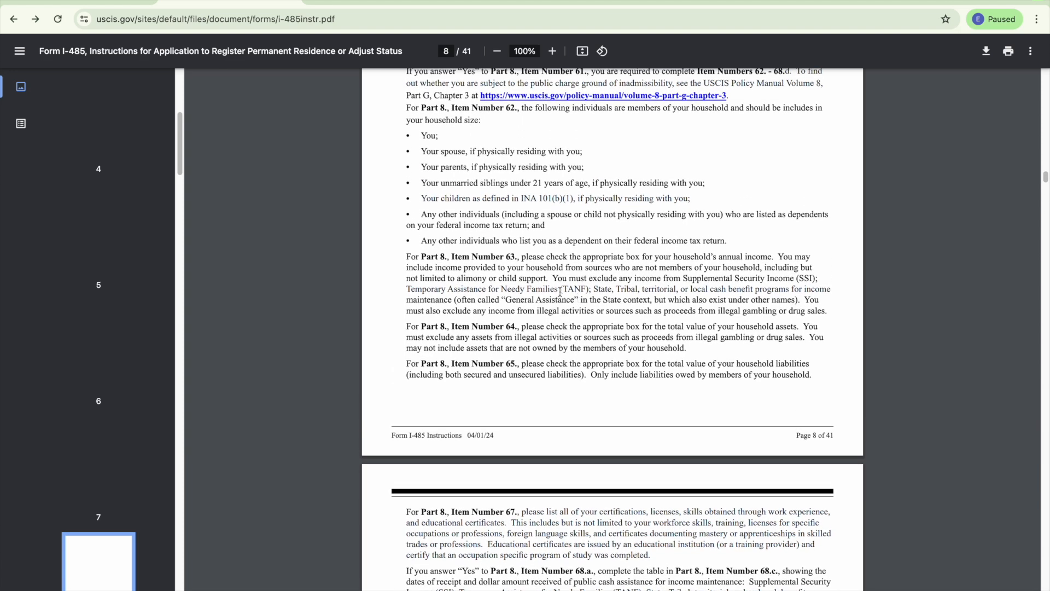
{"action": "scroll", "coordinate": [562, 285], "scroll_direction": "down", "scroll_amount": 1}
{"action": "scroll", "coordinate": [562, 281], "scroll_direction": "up", "scroll_amount": 4}
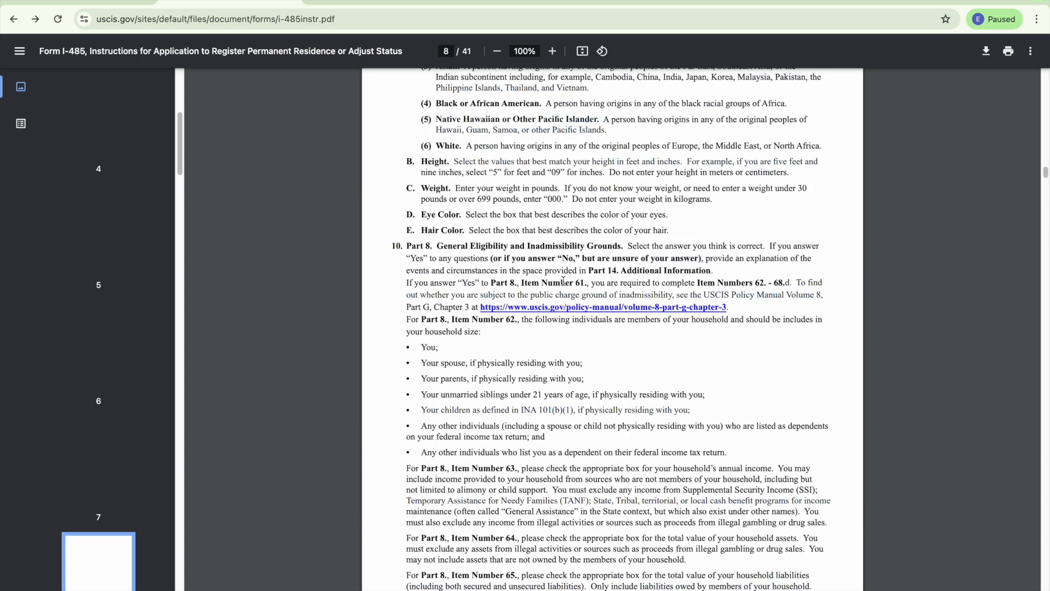
{"action": "scroll", "coordinate": [563, 282], "scroll_direction": "down", "scroll_amount": 1}
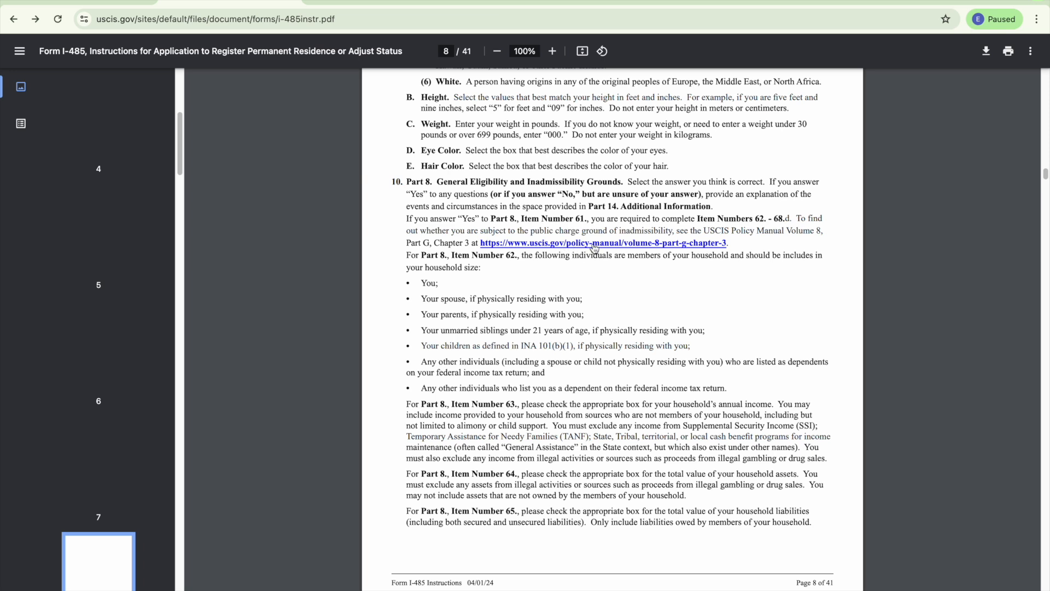
Step: Open the linked USCIS Policy Manual chapter on public charge and examine the family-based, employment-based and special immigrant applicant categories
{"action": "left_click", "coordinate": [594, 246]}
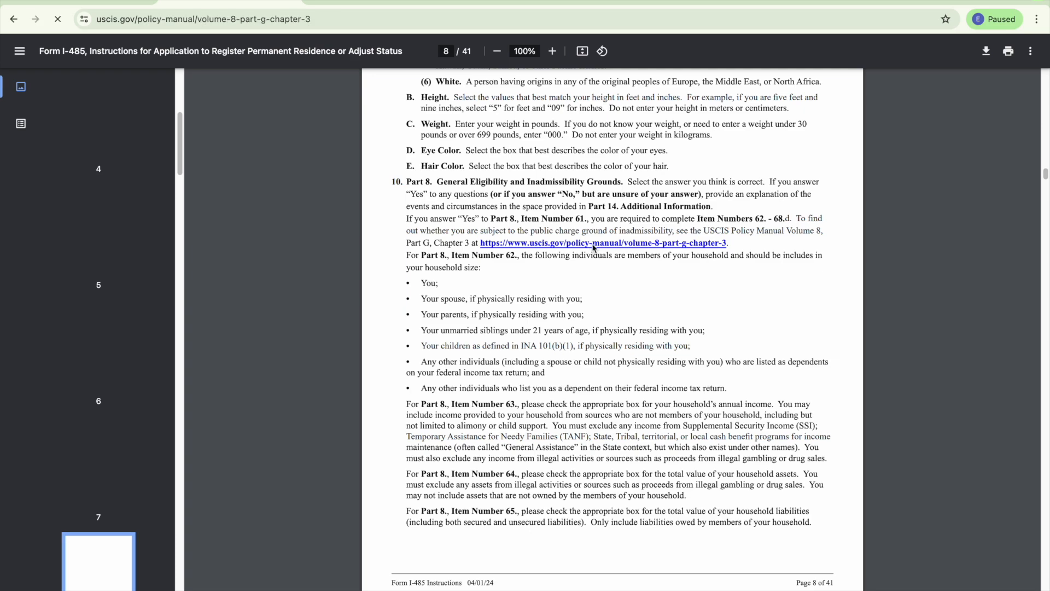
{"action": "scroll", "coordinate": [579, 407], "scroll_direction": "down", "scroll_amount": 3}
{"action": "scroll", "coordinate": [578, 409], "scroll_direction": "down", "scroll_amount": 10}
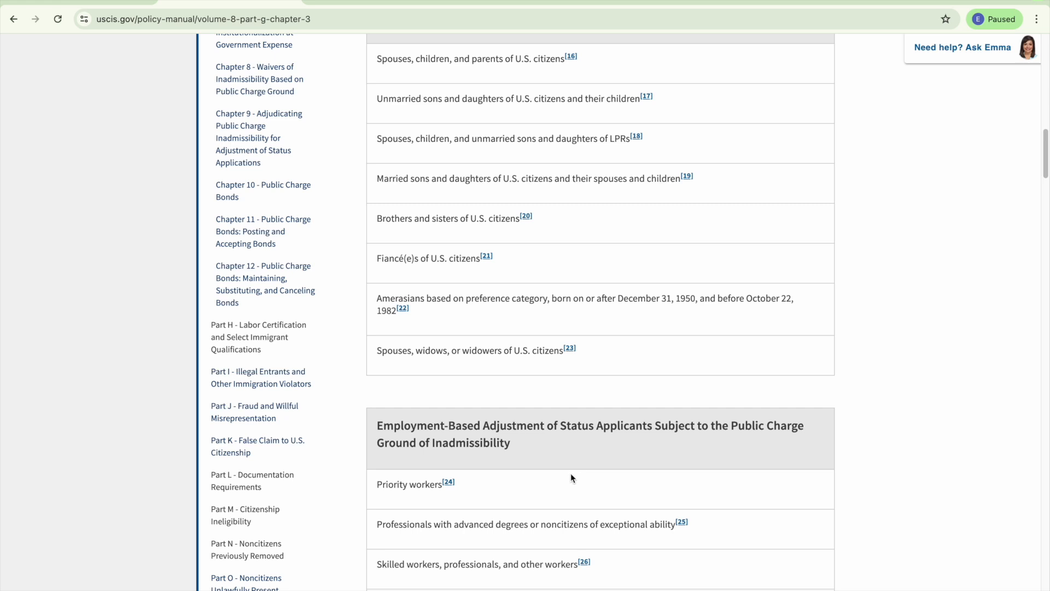
{"action": "scroll", "coordinate": [572, 473], "scroll_direction": "down", "scroll_amount": 1}
{"action": "scroll", "coordinate": [572, 468], "scroll_direction": "down", "scroll_amount": 1}
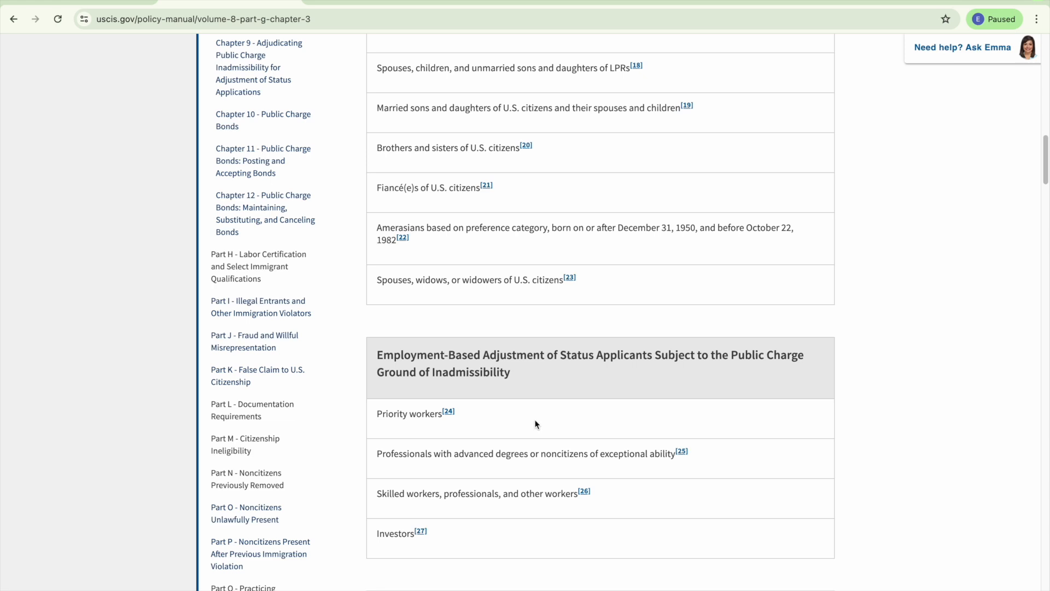
{"action": "scroll", "coordinate": [538, 428], "scroll_direction": "down", "scroll_amount": 3}
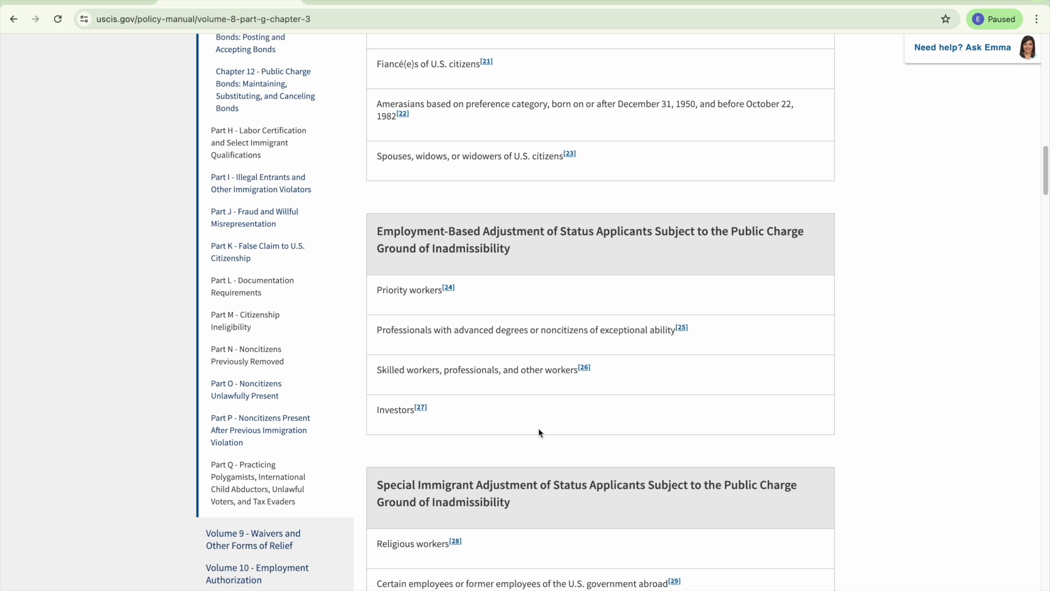
{"action": "scroll", "coordinate": [538, 430], "scroll_direction": "down", "scroll_amount": 1}
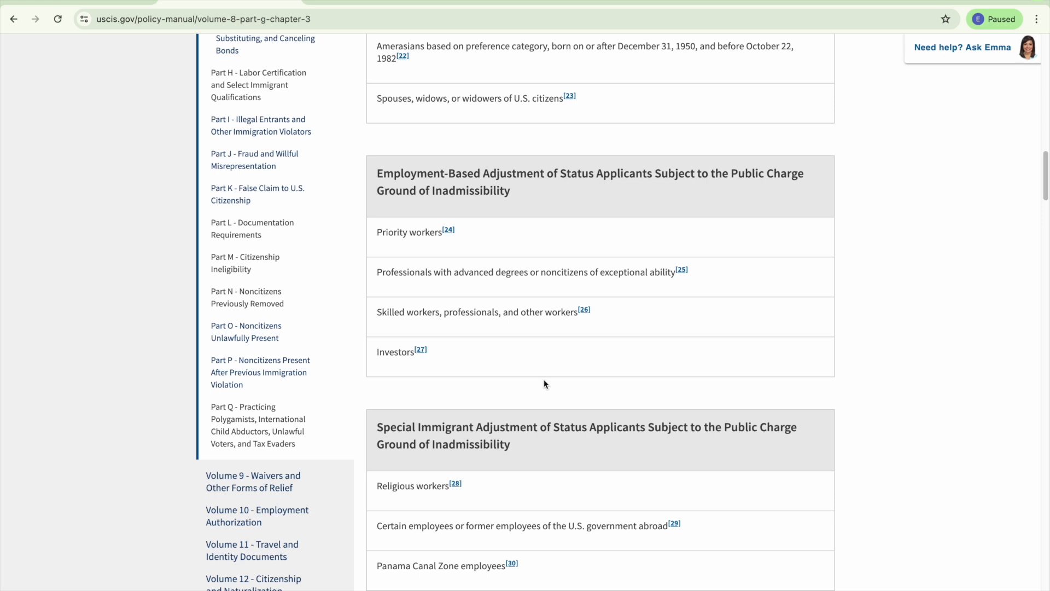
{"action": "scroll", "coordinate": [544, 383], "scroll_direction": "down", "scroll_amount": 1}
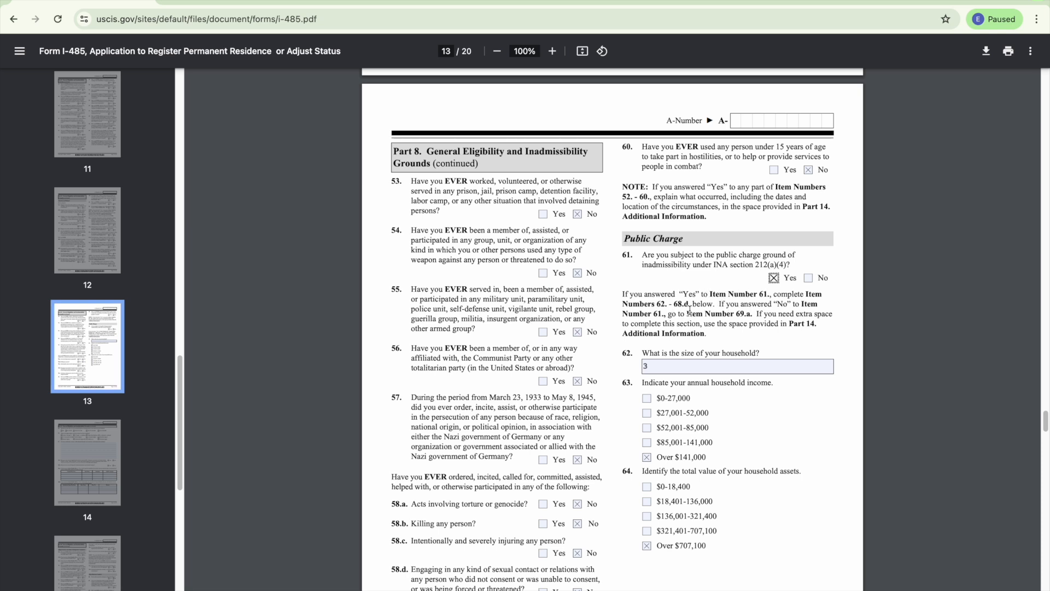
Step: Return to the I-485 form and re-enter the household size in Part 8 item 62 as 3
{"action": "scroll", "coordinate": [693, 364], "scroll_direction": "down", "scroll_amount": 1}
{"action": "scroll", "coordinate": [693, 363], "scroll_direction": "down", "scroll_amount": 2}
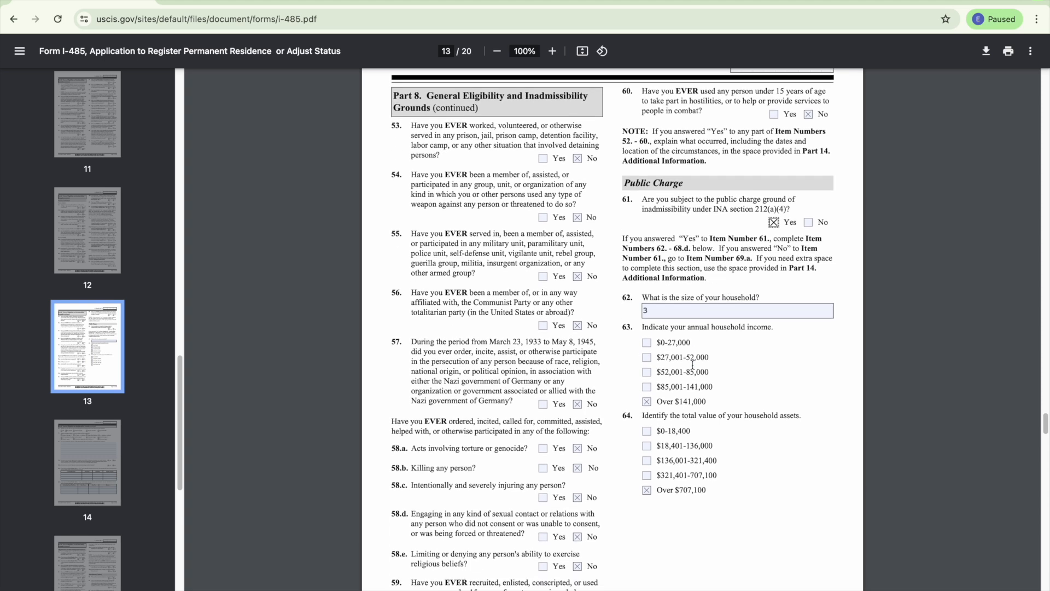
{"action": "left_click", "coordinate": [737, 307]}
{"action": "key", "text": "BackSpace"}
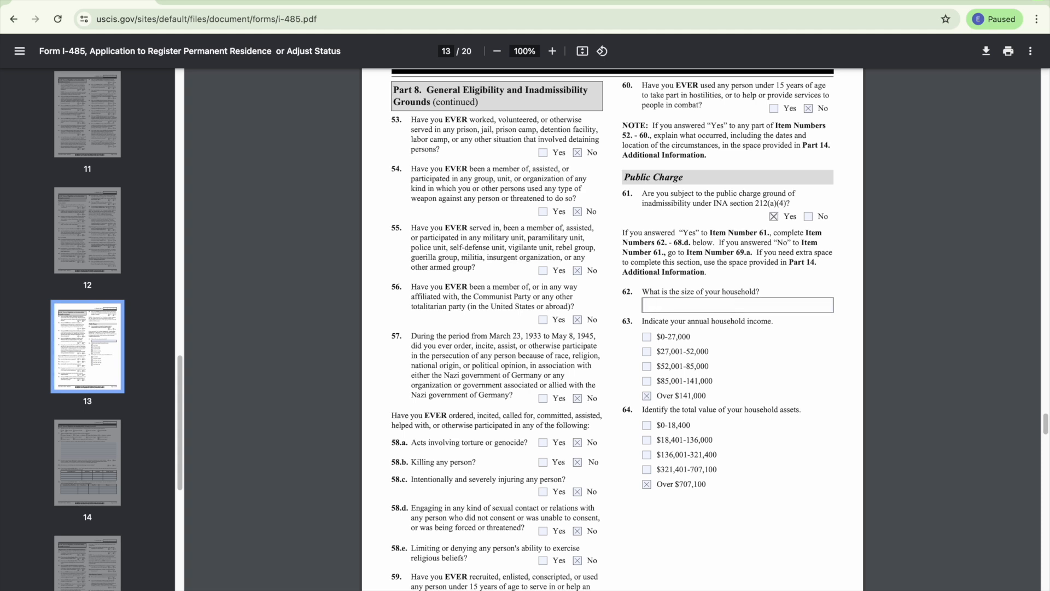
{"action": "type", "text": "4"}
{"action": "key", "text": "BackSpace"}
{"action": "type", "text": "3"}
Step: Consult the I-485 instructions for Part 8 item 62 on which individuals count toward the household size
{"action": "left_click", "coordinate": [268, 1]}
{"action": "scroll", "coordinate": [655, 461], "scroll_direction": "down", "scroll_amount": 4}
{"action": "scroll", "coordinate": [655, 461], "scroll_direction": "down", "scroll_amount": 10}
{"action": "scroll", "coordinate": [655, 460], "scroll_direction": "down", "scroll_amount": 20}
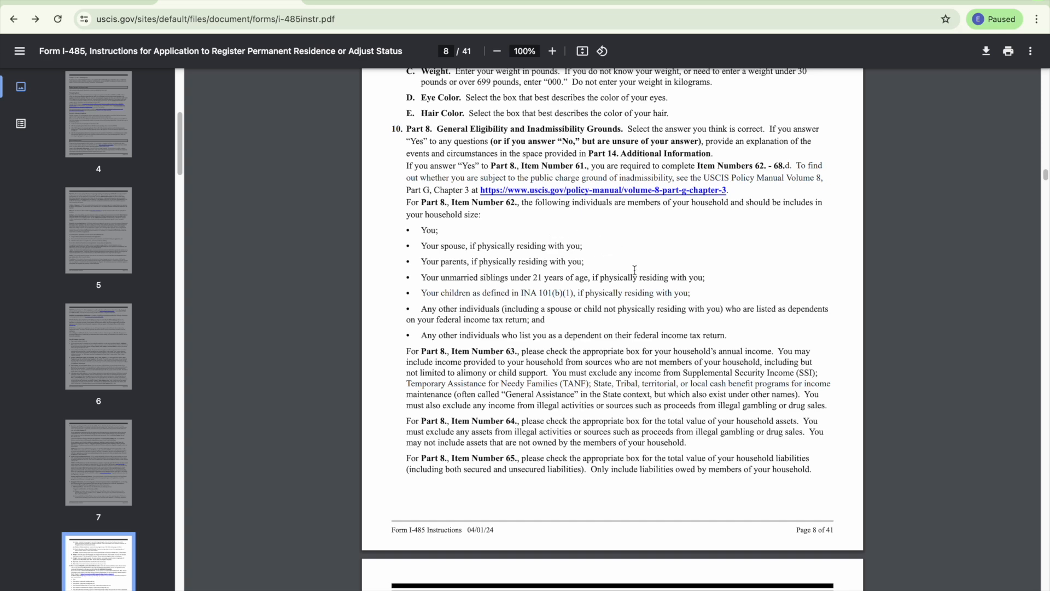
Step: Compare the household income and assets answers in items 63 and 64 with the form instructions, and continue to item 65
{"action": "left_click", "coordinate": [76, 0]}
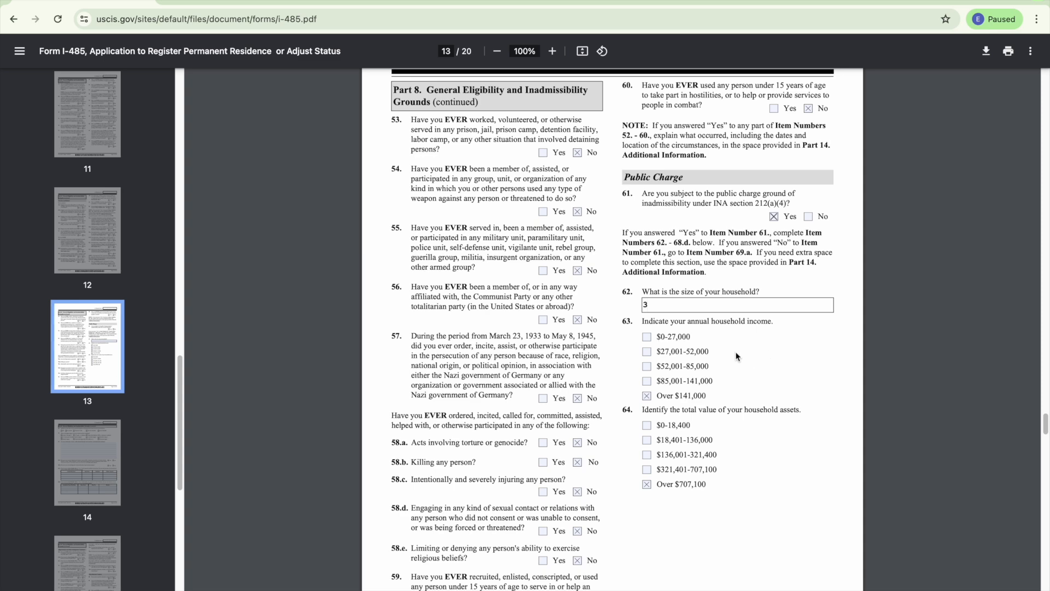
{"action": "scroll", "coordinate": [745, 345], "scroll_direction": "up", "scroll_amount": 1}
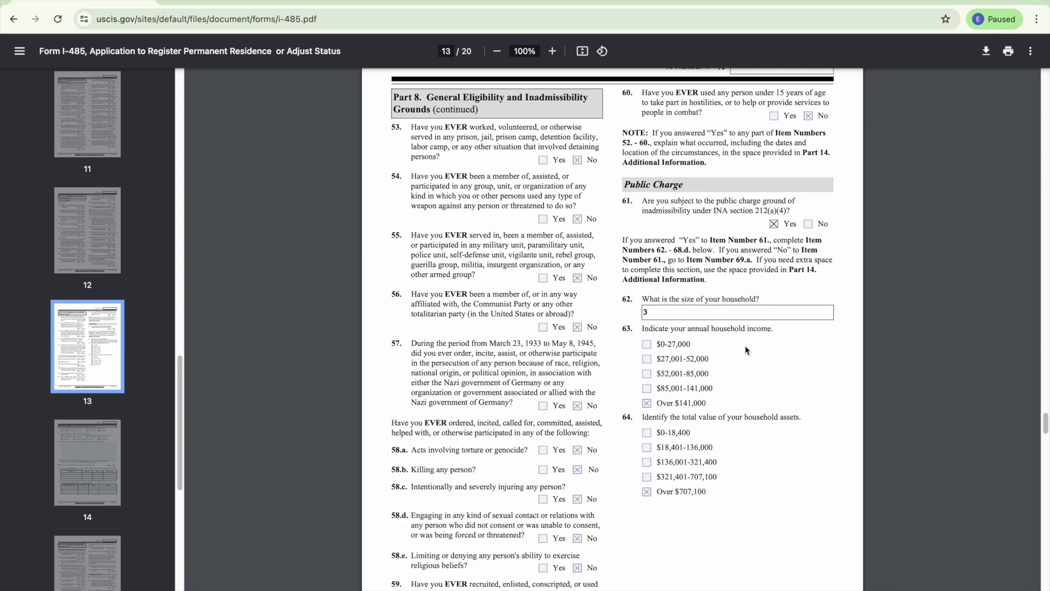
{"action": "scroll", "coordinate": [745, 346], "scroll_direction": "down", "scroll_amount": 3}
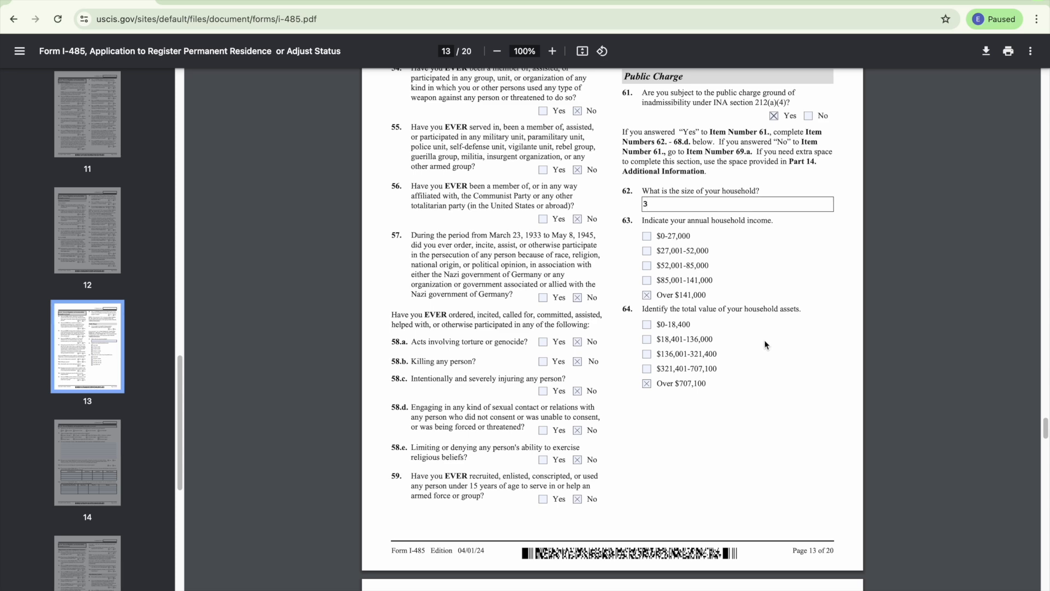
{"action": "left_click", "coordinate": [229, 4]}
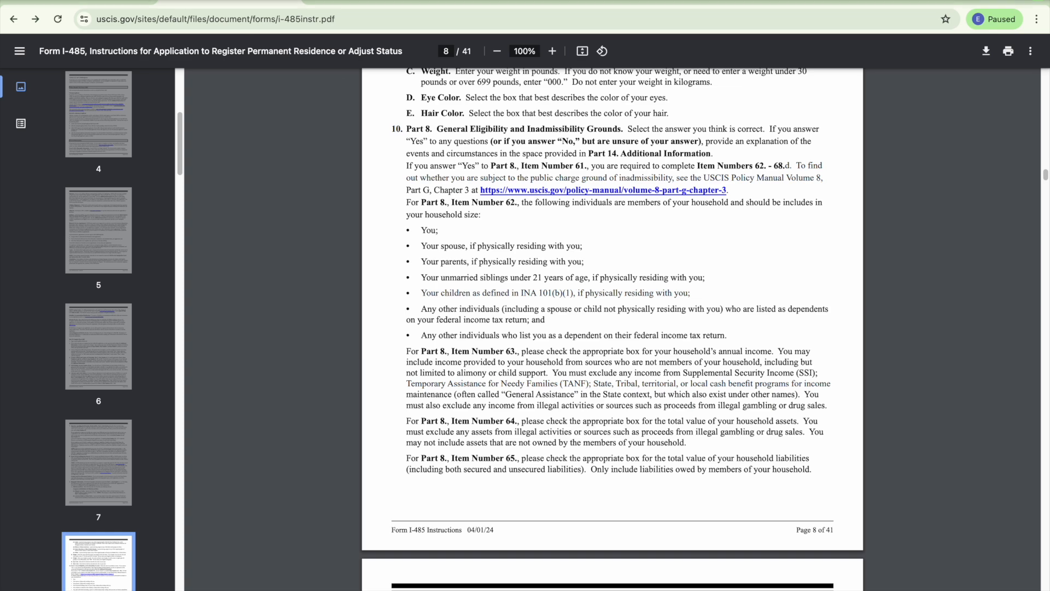
{"action": "left_click", "coordinate": [104, 1]}
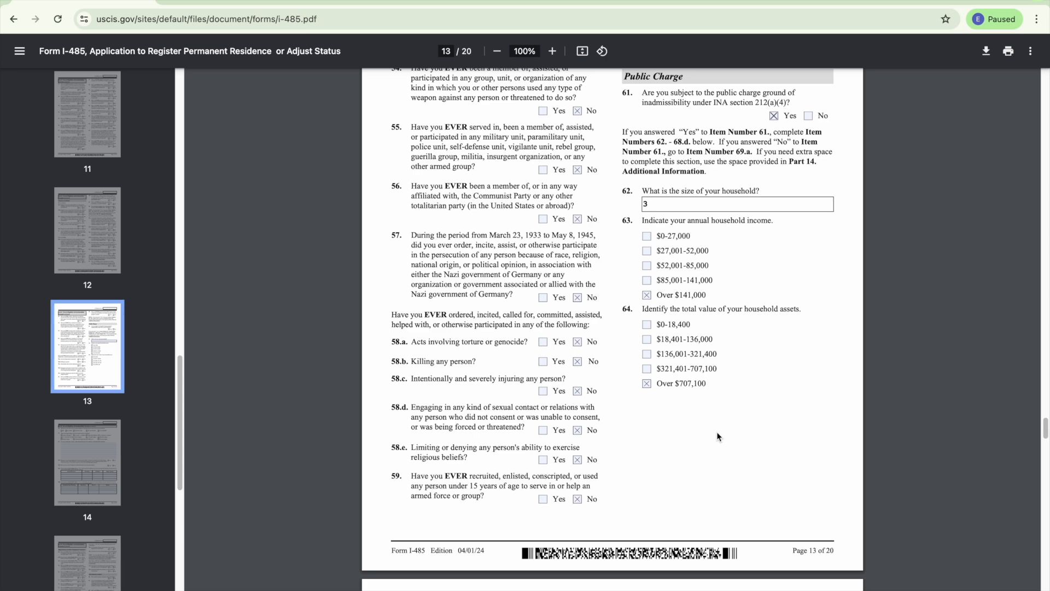
{"action": "scroll", "coordinate": [769, 389], "scroll_direction": "down", "scroll_amount": 5}
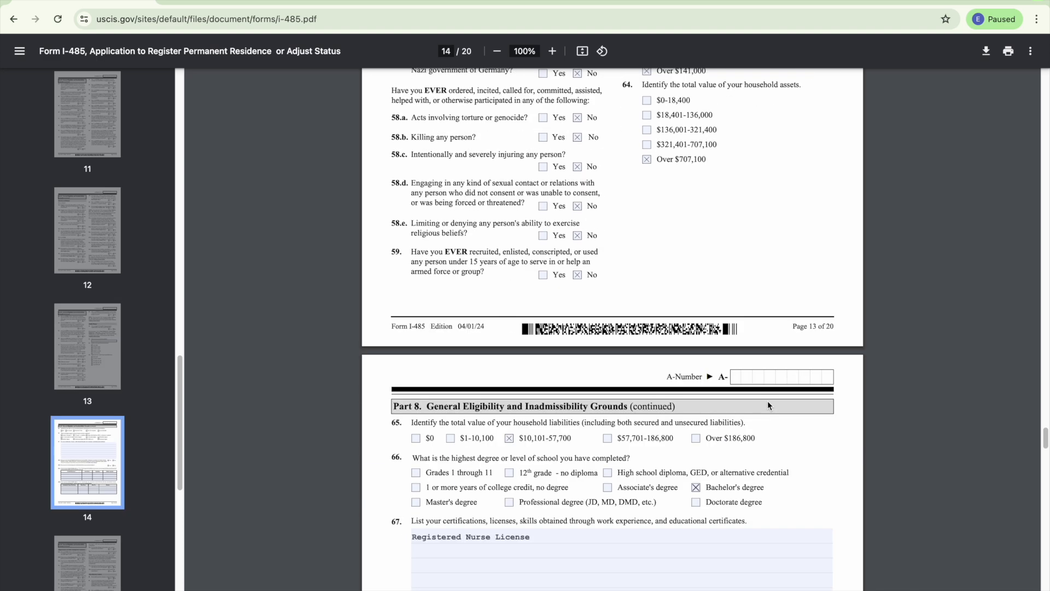
Step: Check the household liabilities answer in Part 8 item 65 against the I-485 instructions, and return to the form
{"action": "scroll", "coordinate": [767, 404], "scroll_direction": "down", "scroll_amount": 5}
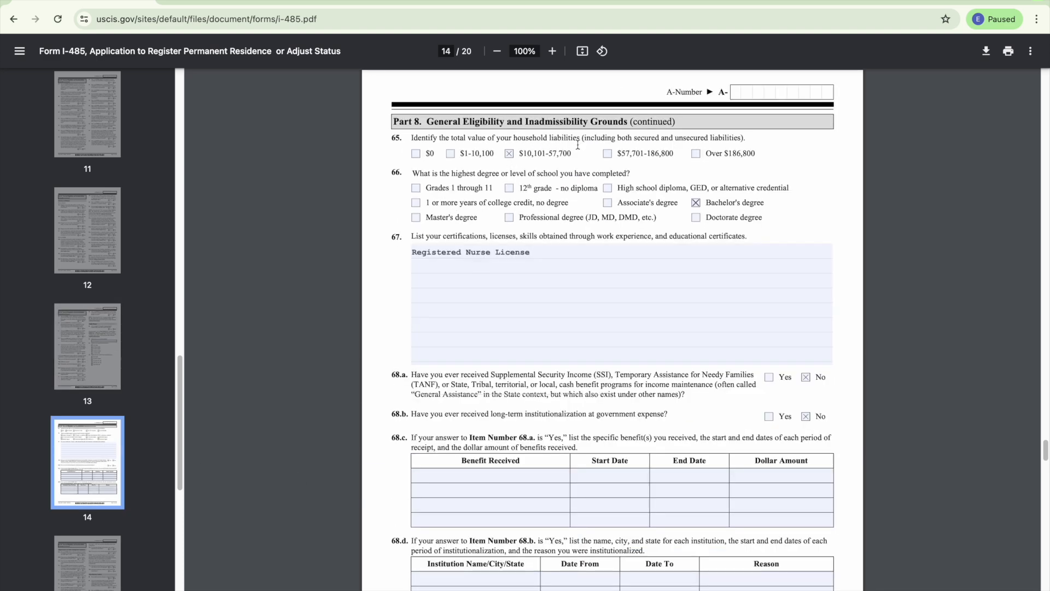
{"action": "left_click", "coordinate": [231, 2]}
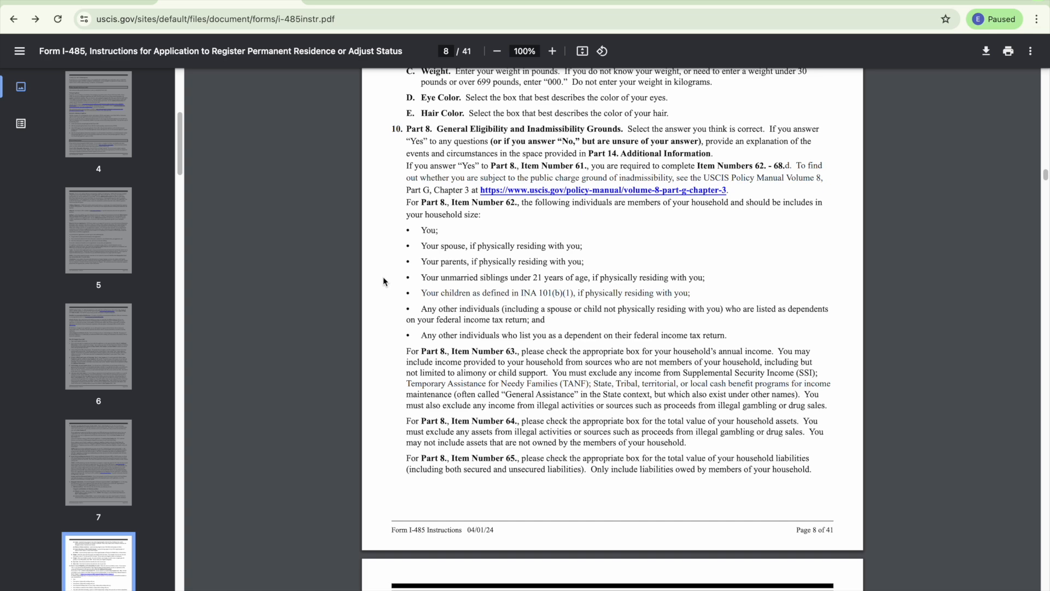
{"action": "left_click", "coordinate": [90, 1]}
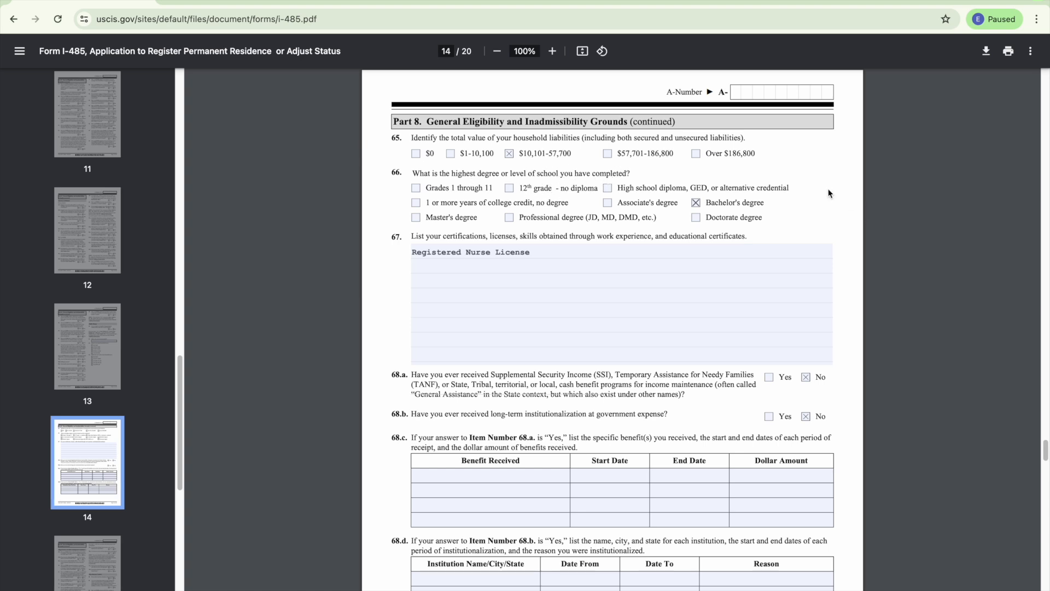
Step: Review the Bachelor's degree choice in item 66, and read the form instructions for Part 8 items 67 and 68.a to 68.d
{"action": "left_click", "coordinate": [696, 204]}
{"action": "left_click", "coordinate": [246, 2]}
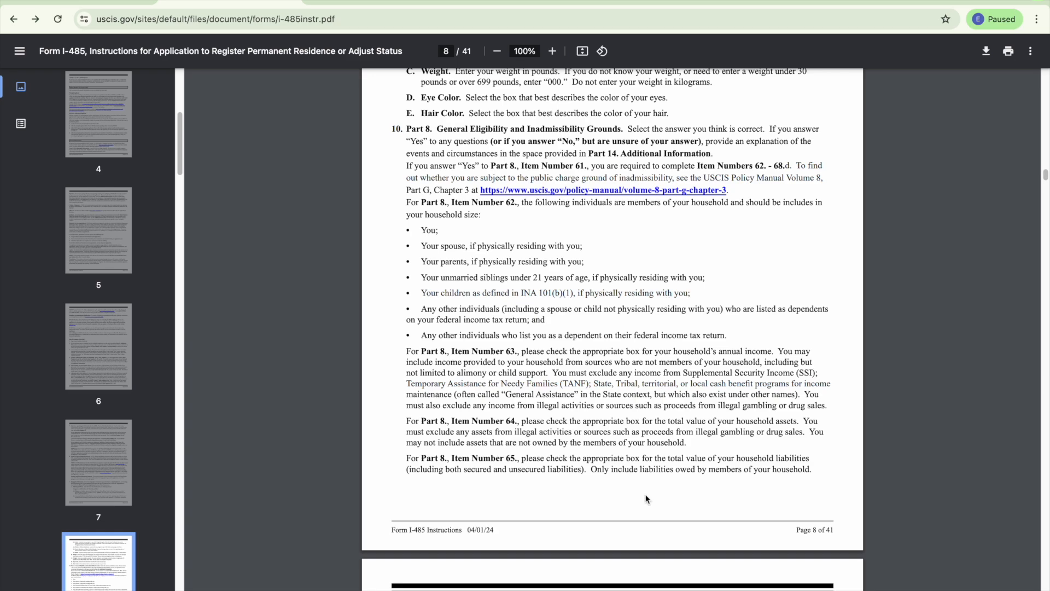
{"action": "scroll", "coordinate": [645, 499], "scroll_direction": "down", "scroll_amount": 3}
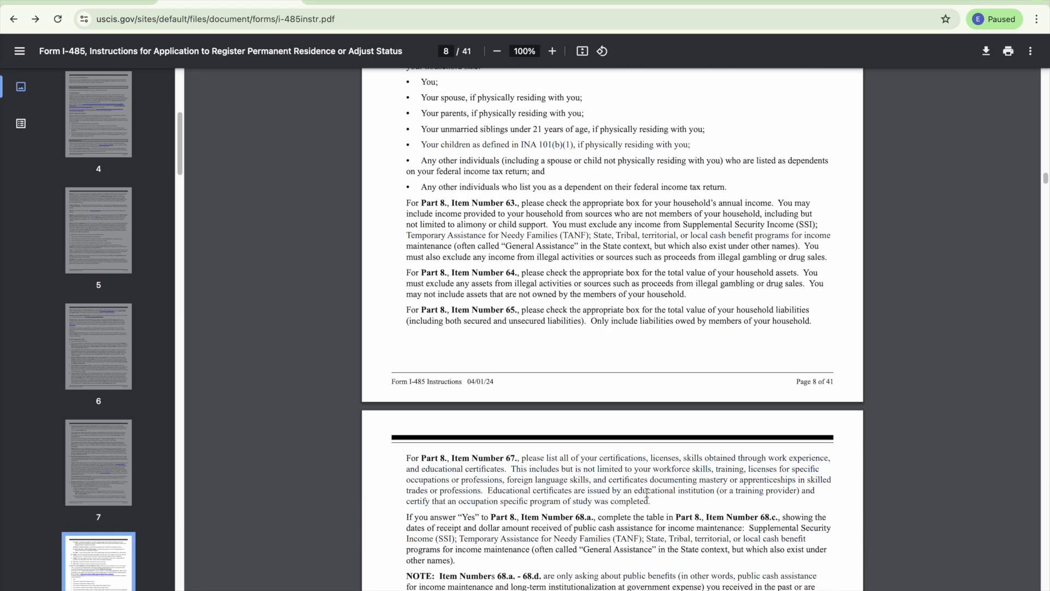
{"action": "scroll", "coordinate": [647, 493], "scroll_direction": "down", "scroll_amount": 7}
{"action": "scroll", "coordinate": [714, 250], "scroll_direction": "up", "scroll_amount": 3}
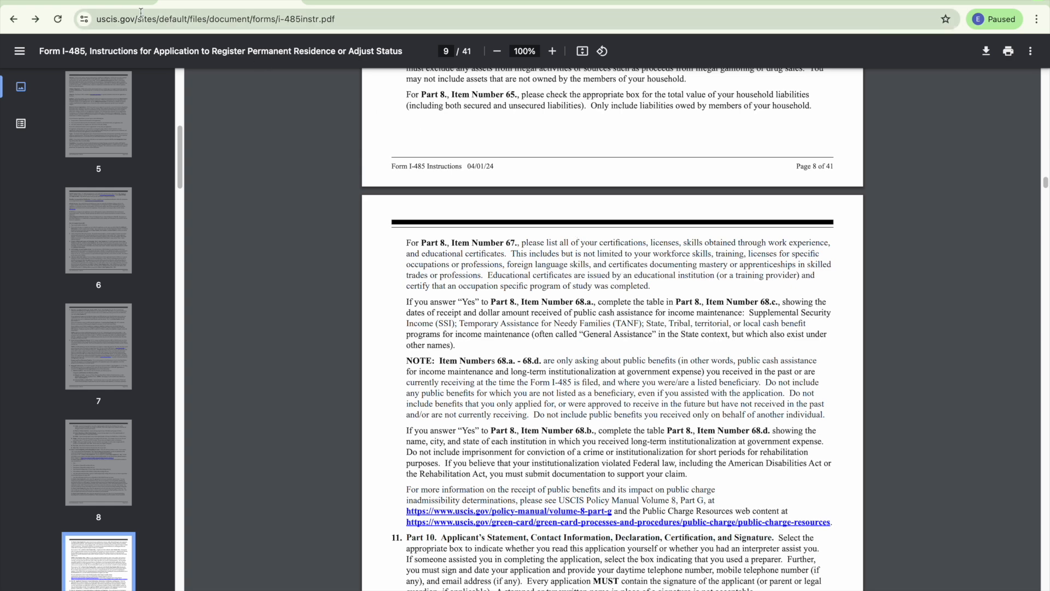
Step: Return to the I-485 form and review the certifications and licenses entry in item 67 and the answers to items 68.a and 68.b
{"action": "left_click", "coordinate": [127, 2]}
{"action": "left_click", "coordinate": [563, 254]}
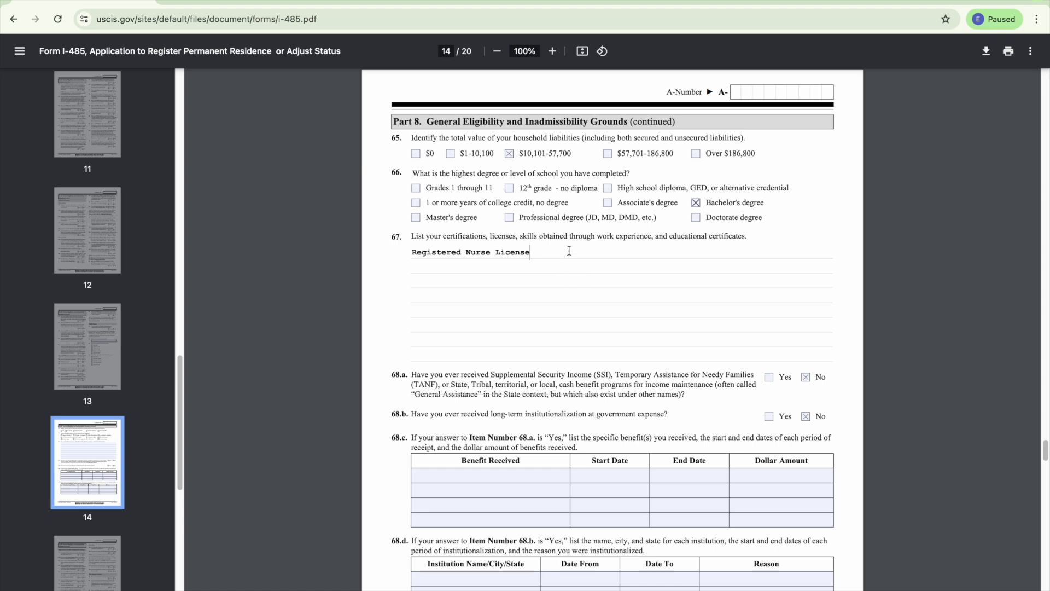
{"action": "scroll", "coordinate": [594, 317], "scroll_direction": "up", "scroll_amount": 1}
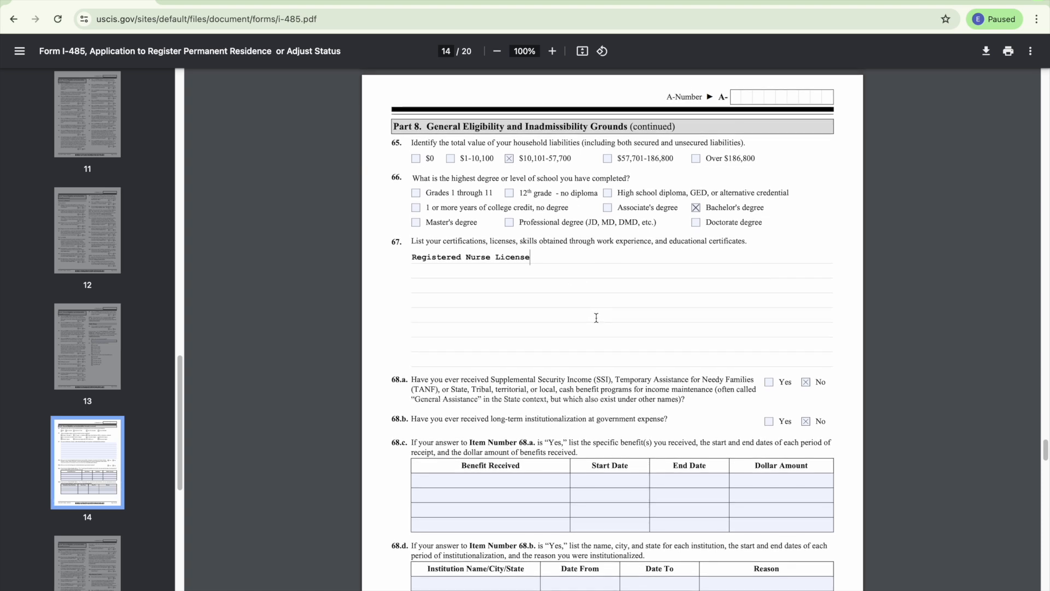
{"action": "scroll", "coordinate": [596, 317], "scroll_direction": "down", "scroll_amount": 3}
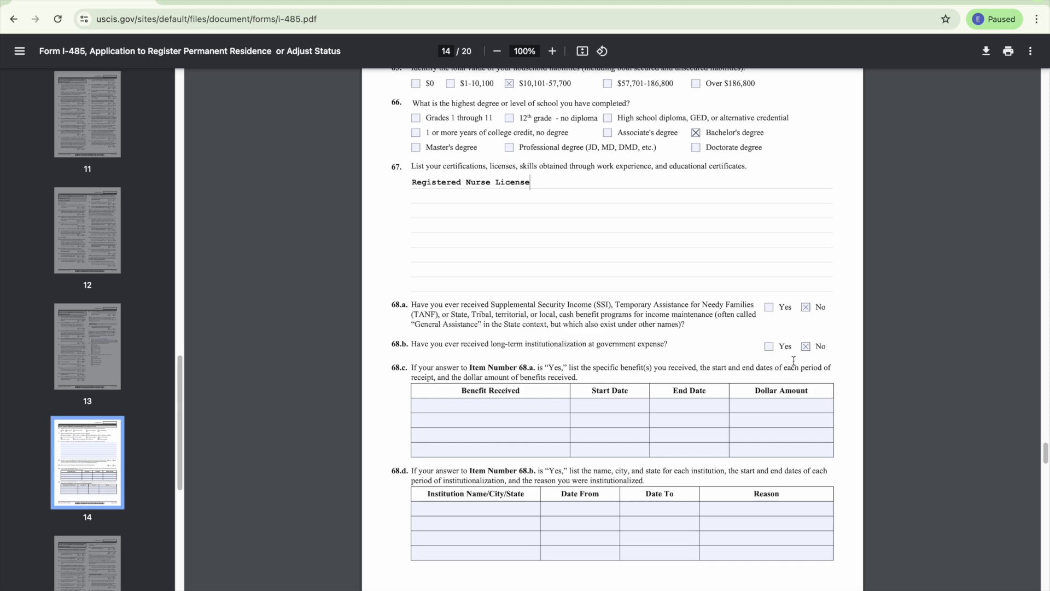
Step: Examine the item 68.c table, going through its benefit received and dollar amount fields
{"action": "left_click", "coordinate": [238, 4]}
{"action": "left_click", "coordinate": [502, 406]}
{"action": "left_click", "coordinate": [535, 421]}
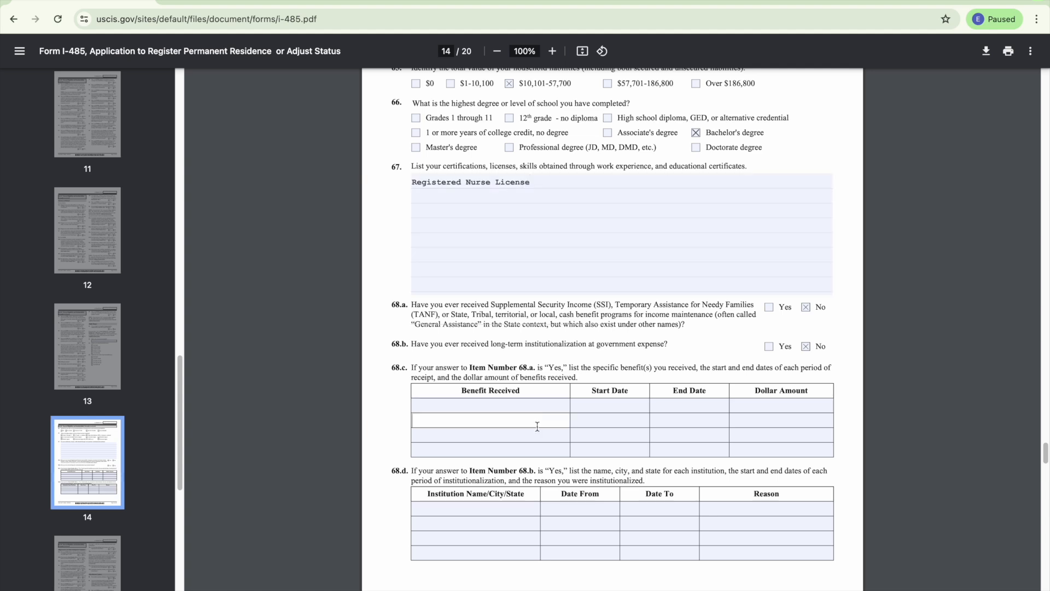
{"action": "left_click", "coordinate": [544, 434]}
{"action": "left_click", "coordinate": [547, 406]}
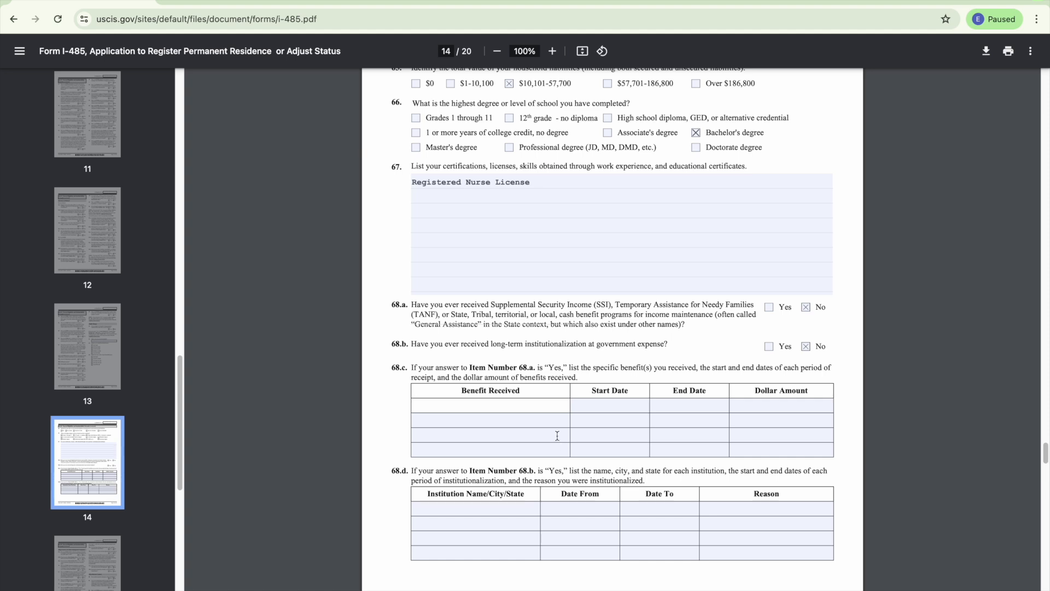
{"action": "left_click", "coordinate": [543, 422]}
{"action": "left_click", "coordinate": [767, 409]}
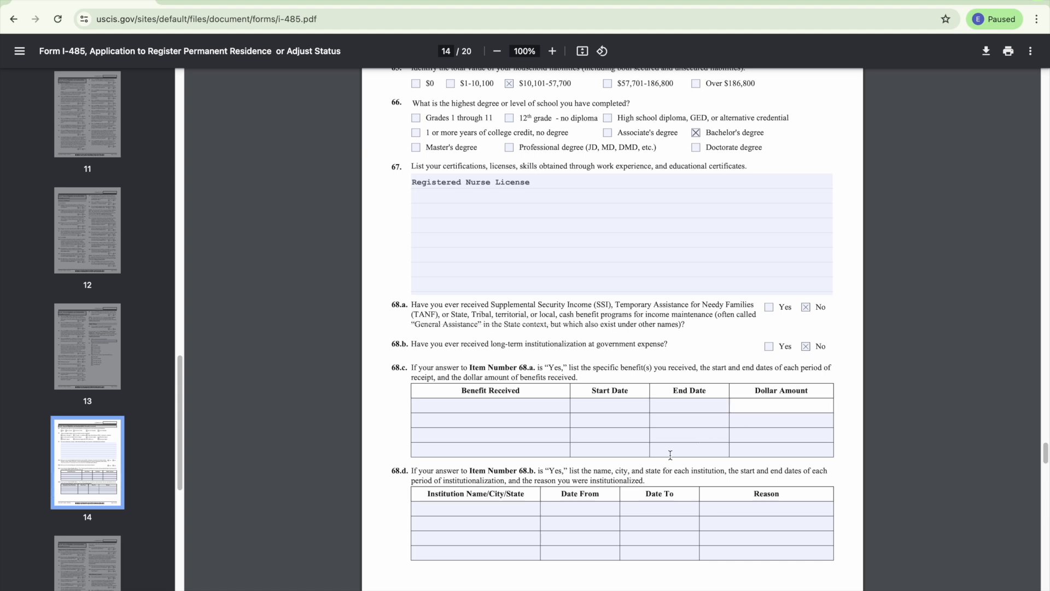
Step: Examine the item 68.d table, going through its institution, starting date and reason fields
{"action": "scroll", "coordinate": [522, 484], "scroll_direction": "down", "scroll_amount": 2}
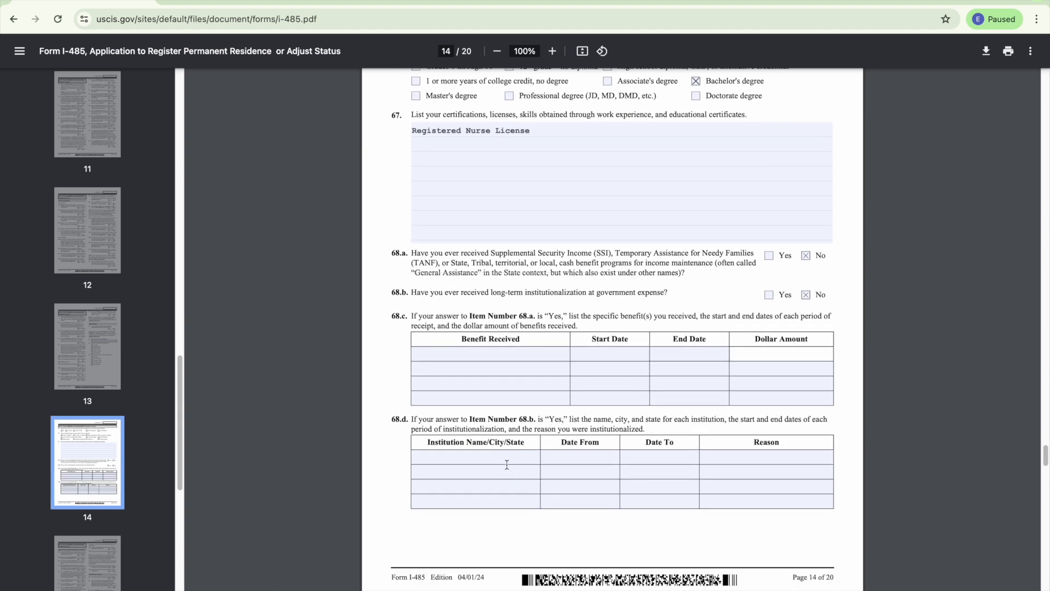
{"action": "left_click", "coordinate": [500, 456]}
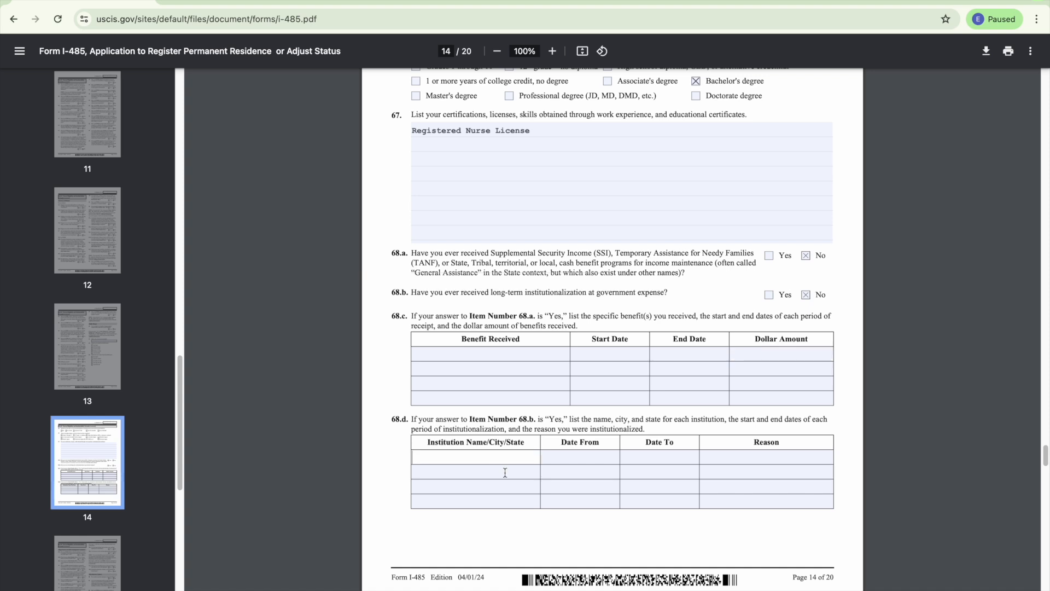
{"action": "left_click", "coordinate": [572, 458]}
{"action": "left_click", "coordinate": [741, 457]}
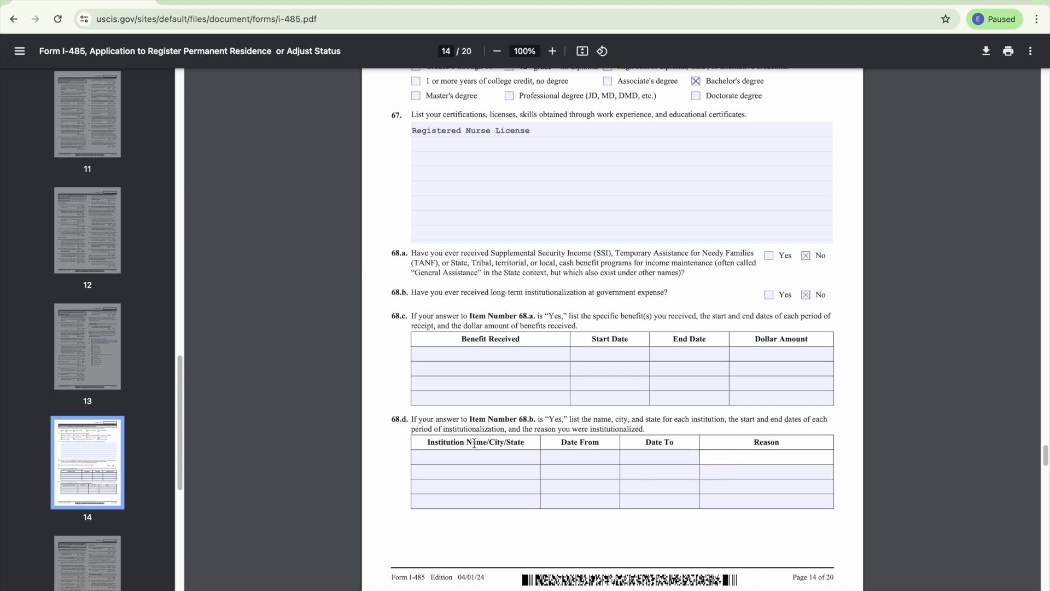
{"action": "left_click", "coordinate": [495, 461]}
{"action": "left_click", "coordinate": [778, 454]}
{"action": "left_click", "coordinate": [525, 460]}
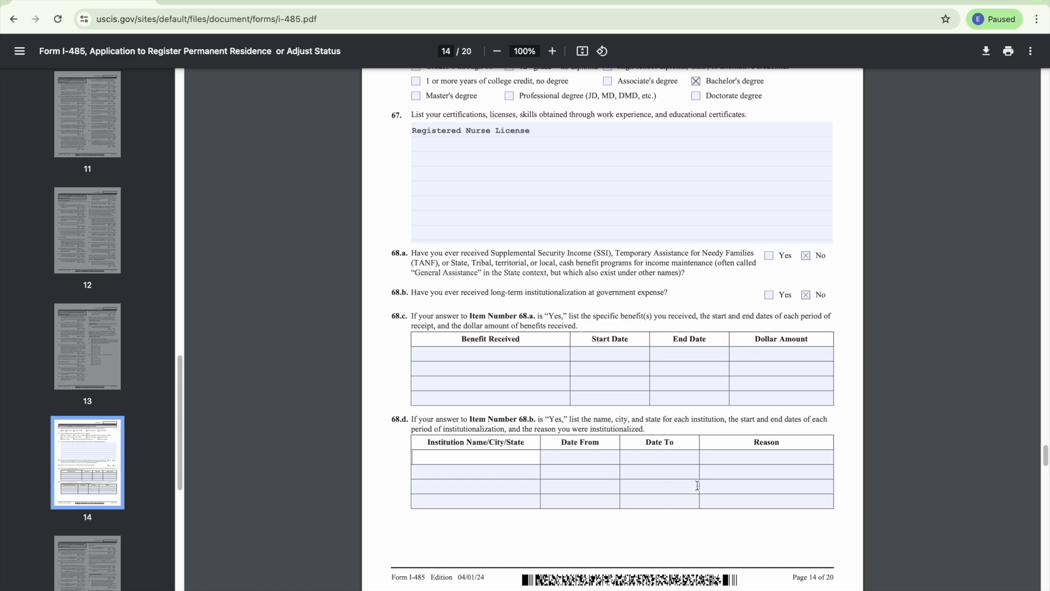
Step: Look back over the public charge items 61 to 68.d, and continue to the Illegal Entries and Other Immigration Violations section
{"action": "scroll", "coordinate": [698, 485], "scroll_direction": "down", "scroll_amount": 5}
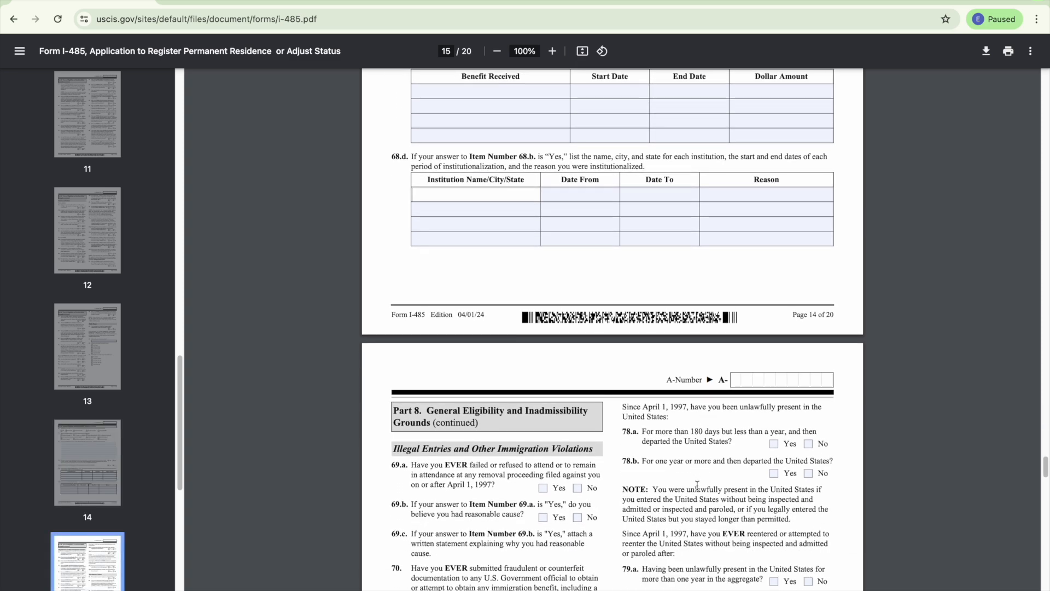
{"action": "scroll", "coordinate": [697, 485], "scroll_direction": "up", "scroll_amount": 1}
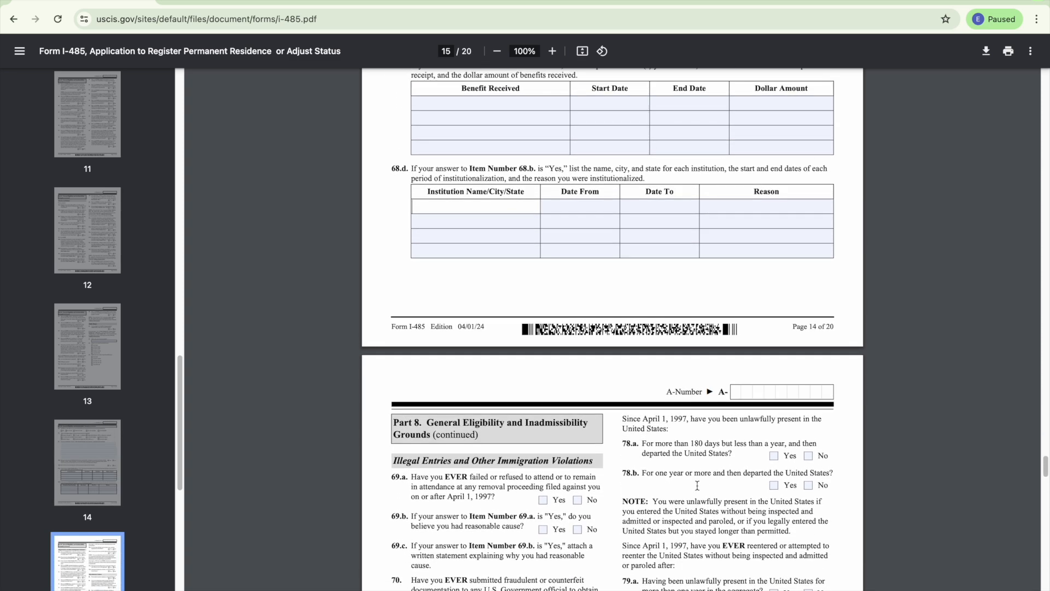
{"action": "scroll", "coordinate": [697, 485], "scroll_direction": "up", "scroll_amount": 4}
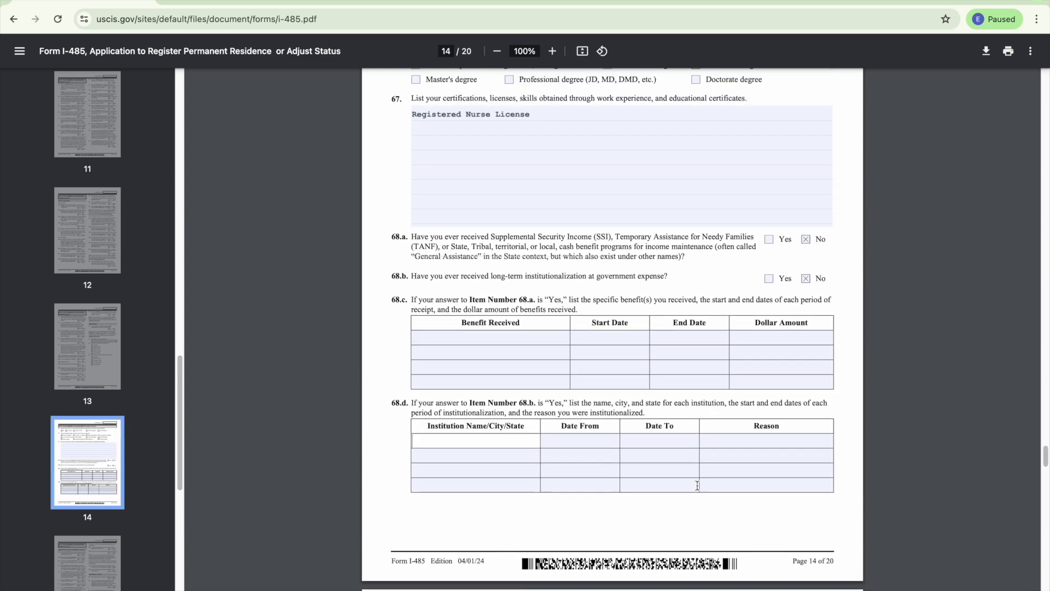
{"action": "scroll", "coordinate": [698, 486], "scroll_direction": "up", "scroll_amount": 3}
{"action": "left_click", "coordinate": [94, 328]}
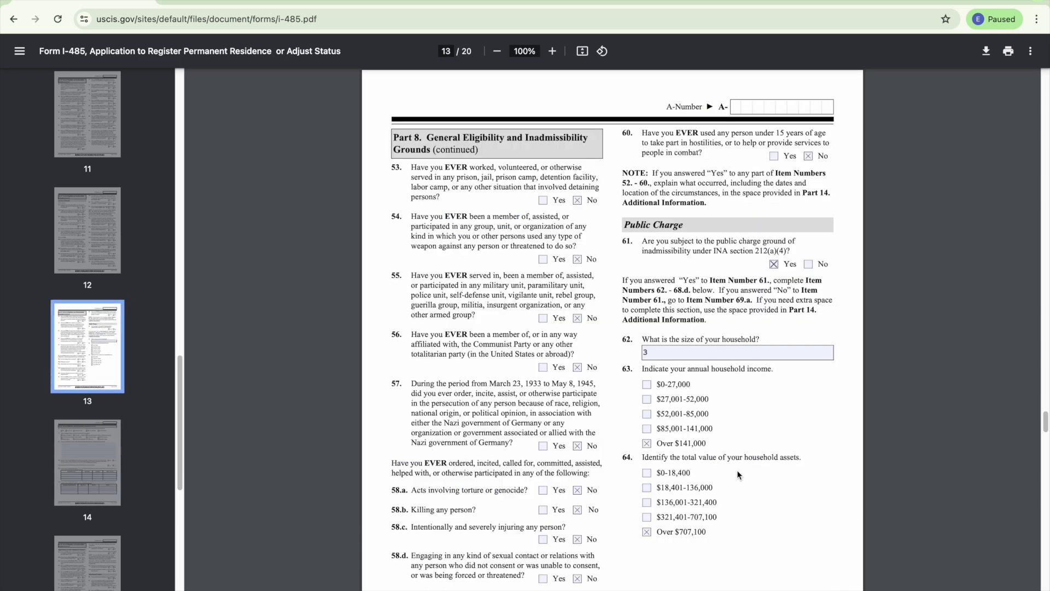
{"action": "scroll", "coordinate": [738, 470], "scroll_direction": "up", "scroll_amount": 6}
{"action": "scroll", "coordinate": [736, 462], "scroll_direction": "down", "scroll_amount": 18}
{"action": "scroll", "coordinate": [733, 454], "scroll_direction": "up", "scroll_amount": 1}
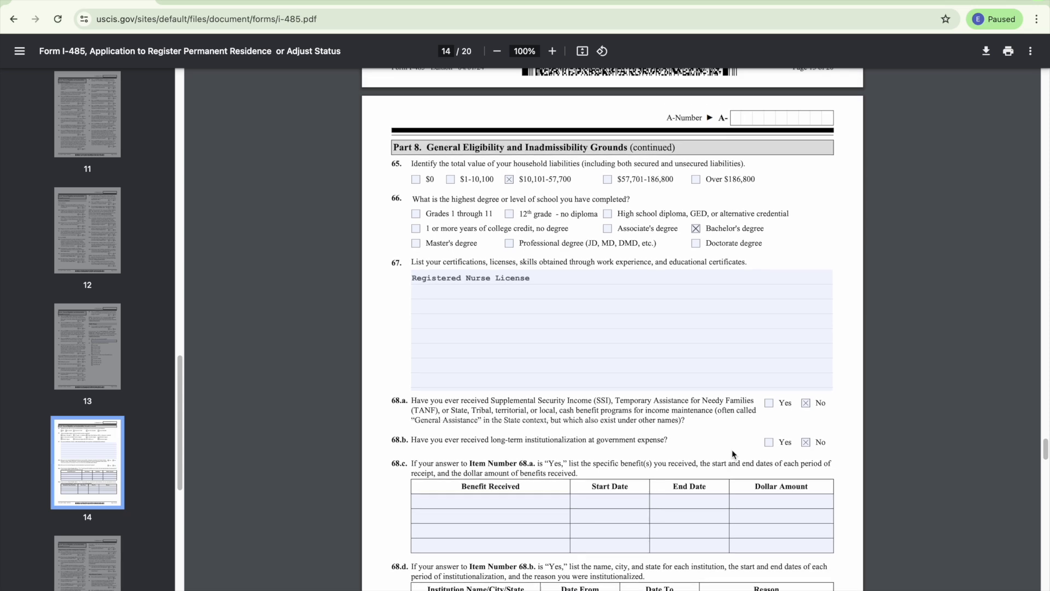
{"action": "scroll", "coordinate": [731, 453], "scroll_direction": "down", "scroll_amount": 2}
{"action": "scroll", "coordinate": [732, 453], "scroll_direction": "down", "scroll_amount": 1}
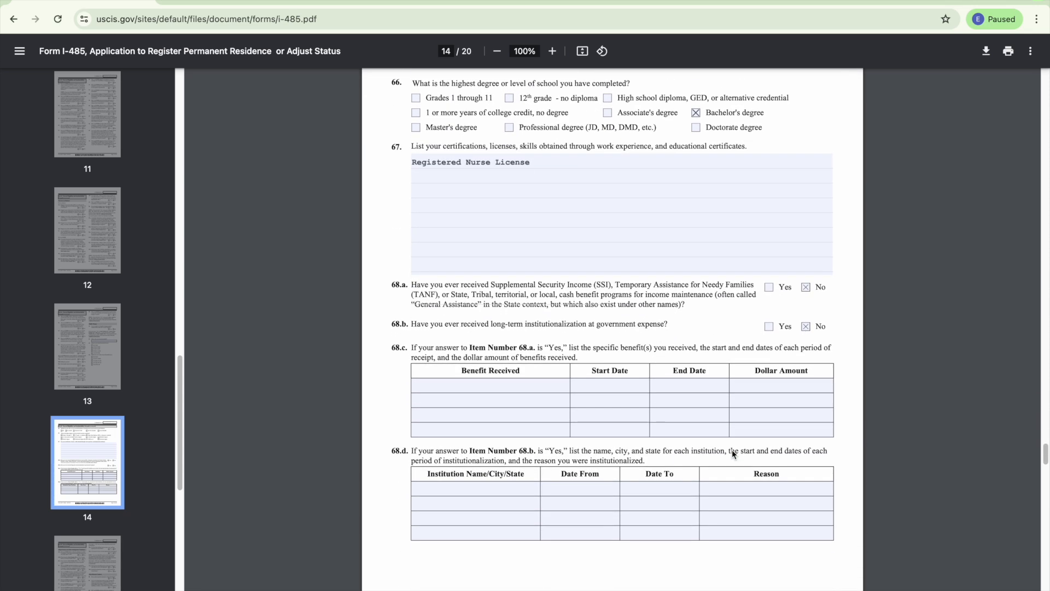
{"action": "scroll", "coordinate": [733, 453], "scroll_direction": "down", "scroll_amount": 2}
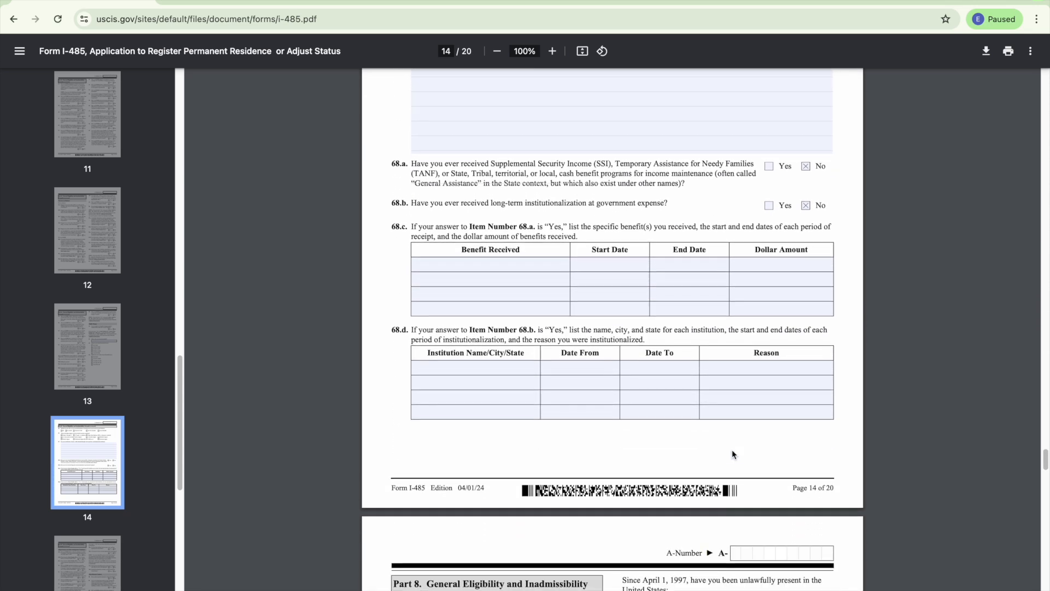
{"action": "scroll", "coordinate": [732, 449], "scroll_direction": "down", "scroll_amount": 1}
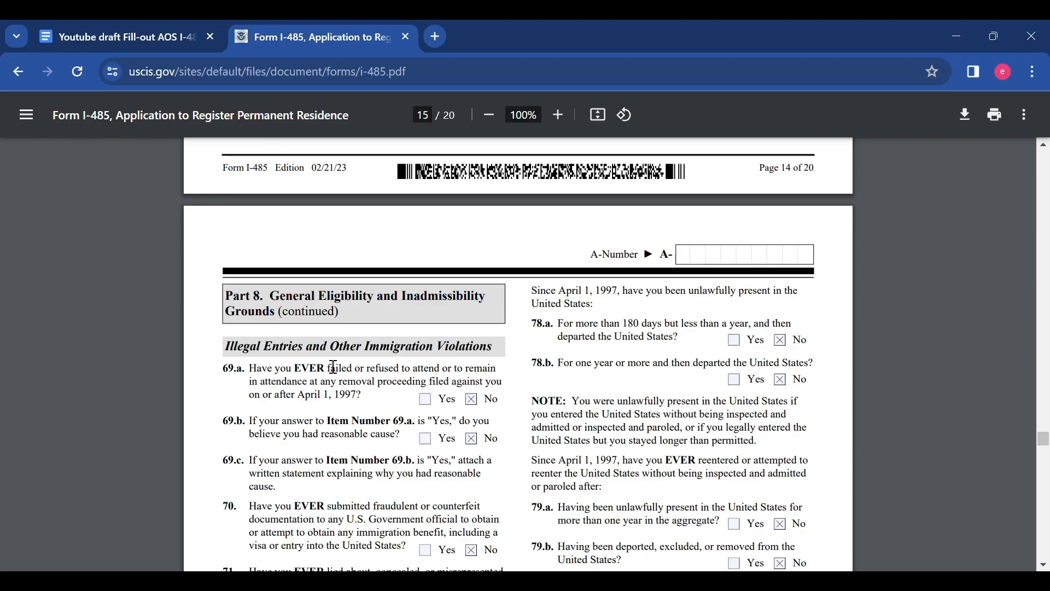
Step: Review the answers on illegal entries, immigration violations and removal in Part 8 items 69.a to 77
{"action": "scroll", "coordinate": [391, 375], "scroll_direction": "down", "scroll_amount": 3}
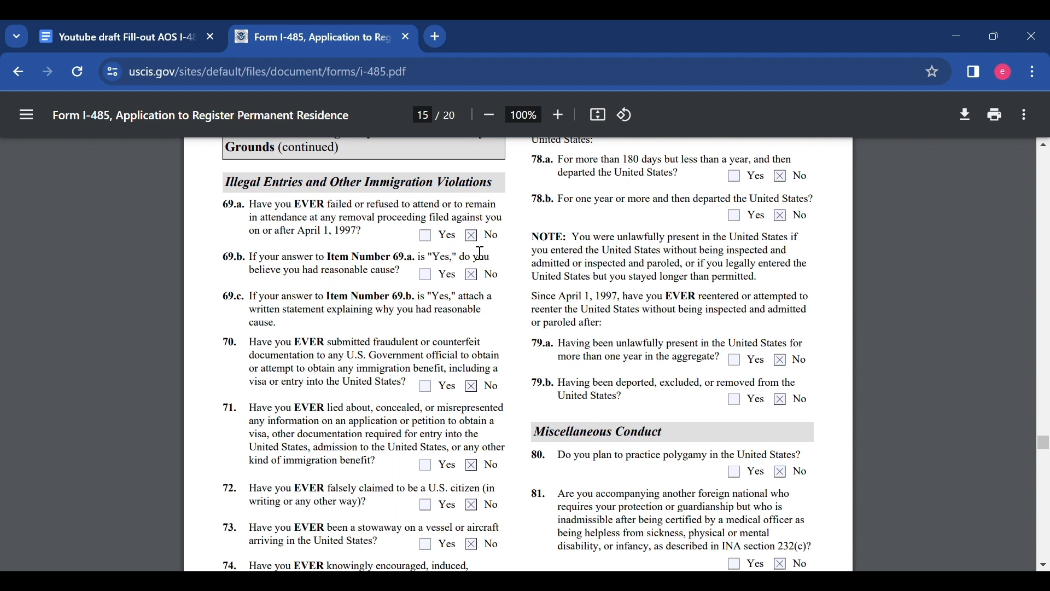
{"action": "scroll", "coordinate": [497, 275], "scroll_direction": "down", "scroll_amount": 1}
{"action": "scroll", "coordinate": [497, 275], "scroll_direction": "down", "scroll_amount": 8}
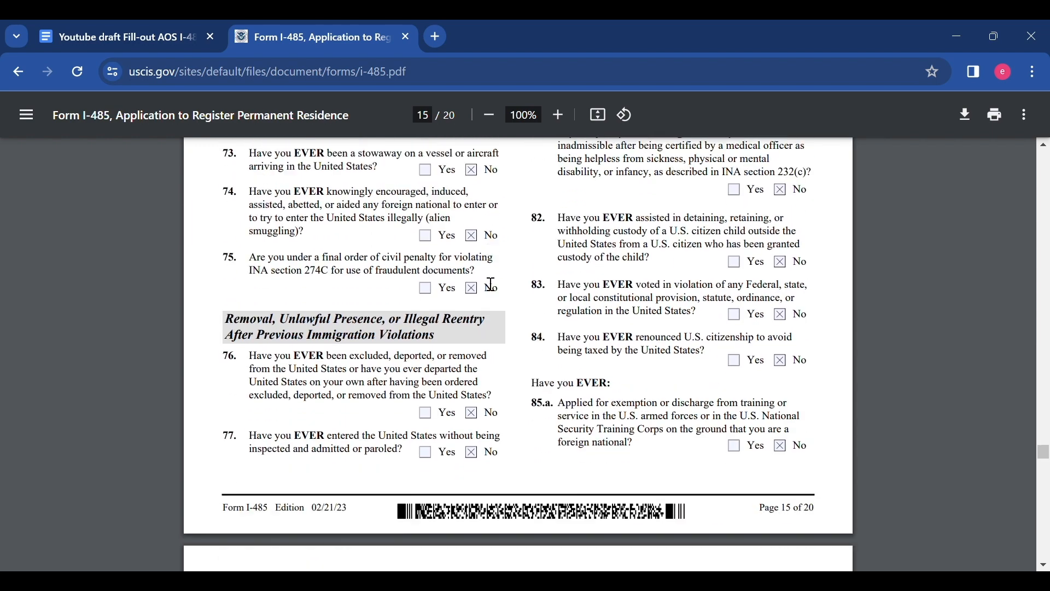
{"action": "scroll", "coordinate": [494, 291], "scroll_direction": "down", "scroll_amount": 1}
{"action": "scroll", "coordinate": [492, 307], "scroll_direction": "up", "scroll_amount": 6}
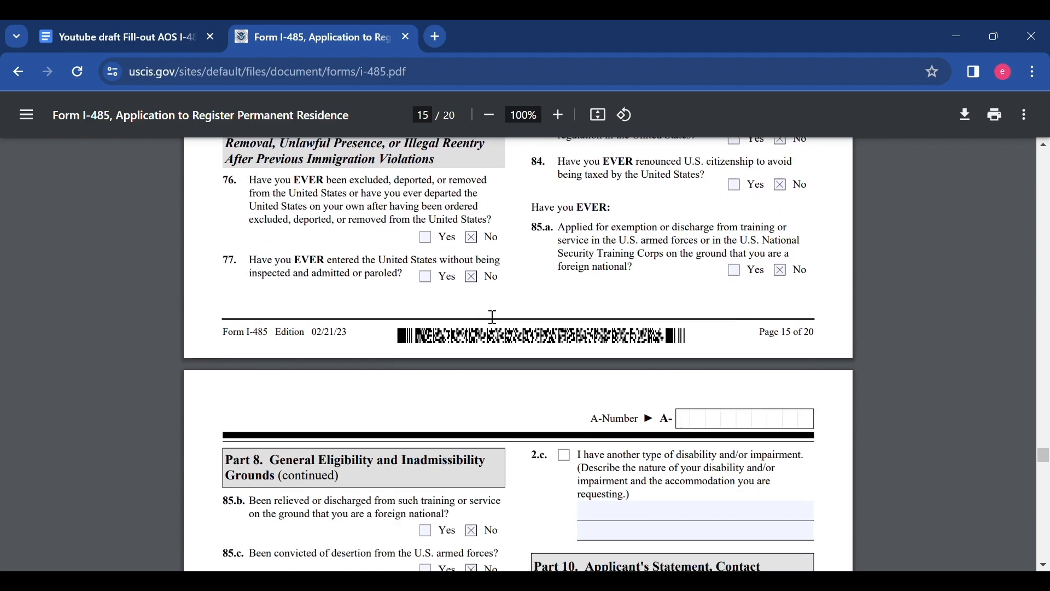
{"action": "scroll", "coordinate": [744, 316], "scroll_direction": "up", "scroll_amount": 5}
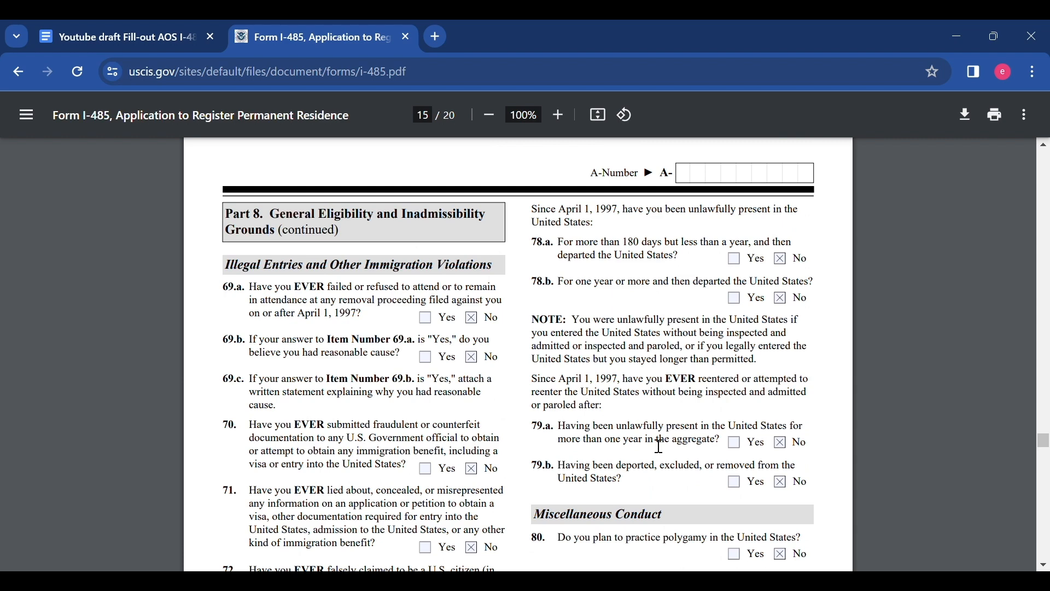
Step: Review the unlawful presence and Miscellaneous Conduct answers in Part 8, and continue to items 85.b to 86.b
{"action": "scroll", "coordinate": [824, 465], "scroll_direction": "down", "scroll_amount": 3}
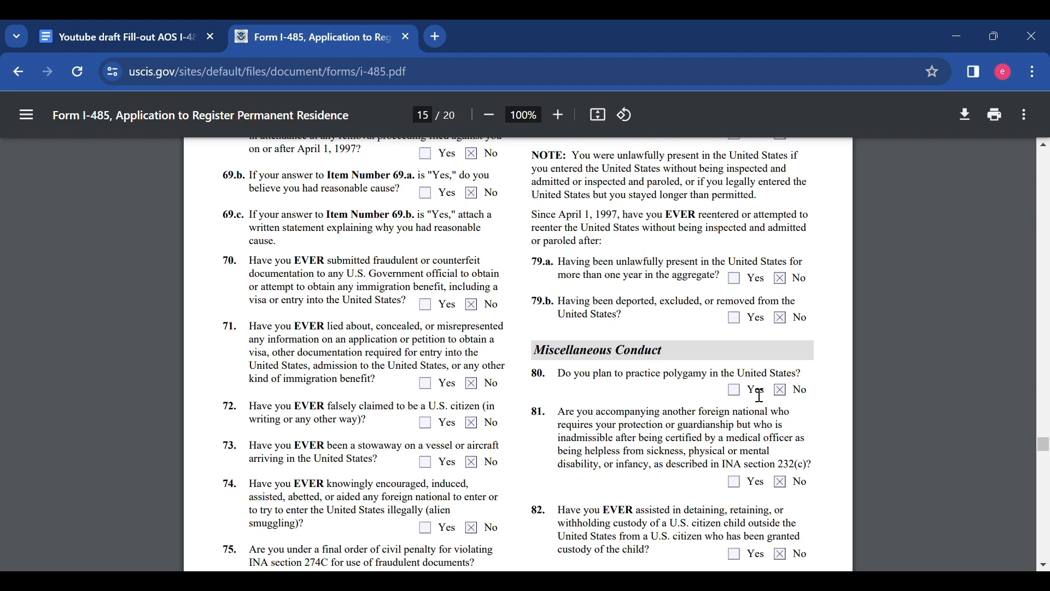
{"action": "scroll", "coordinate": [793, 406], "scroll_direction": "down", "scroll_amount": 1}
{"action": "scroll", "coordinate": [793, 406], "scroll_direction": "down", "scroll_amount": 9}
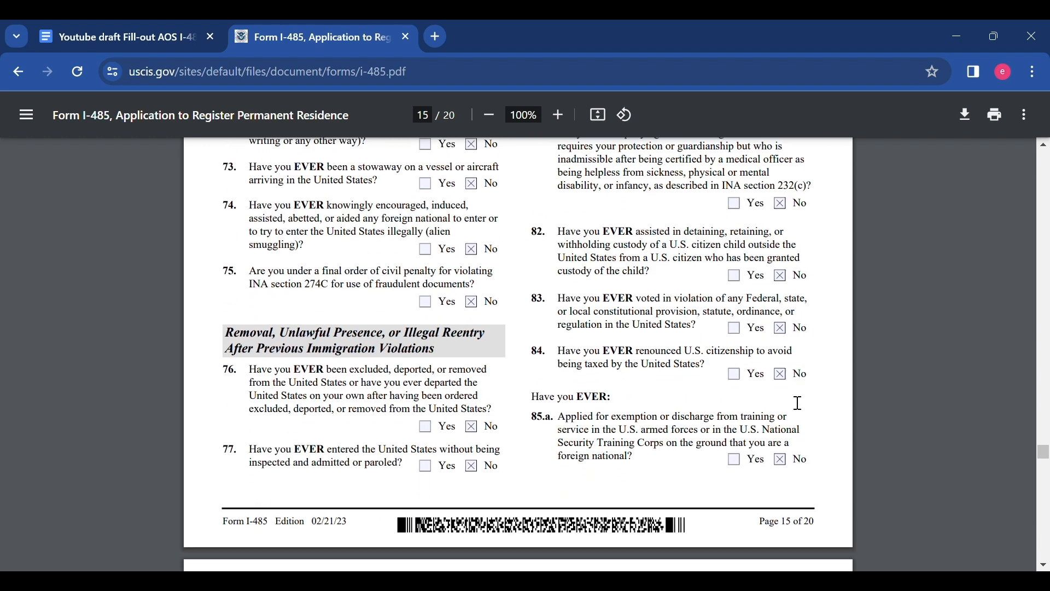
{"action": "scroll", "coordinate": [780, 329], "scroll_direction": "up", "scroll_amount": 1}
{"action": "scroll", "coordinate": [781, 329], "scroll_direction": "down", "scroll_amount": 3}
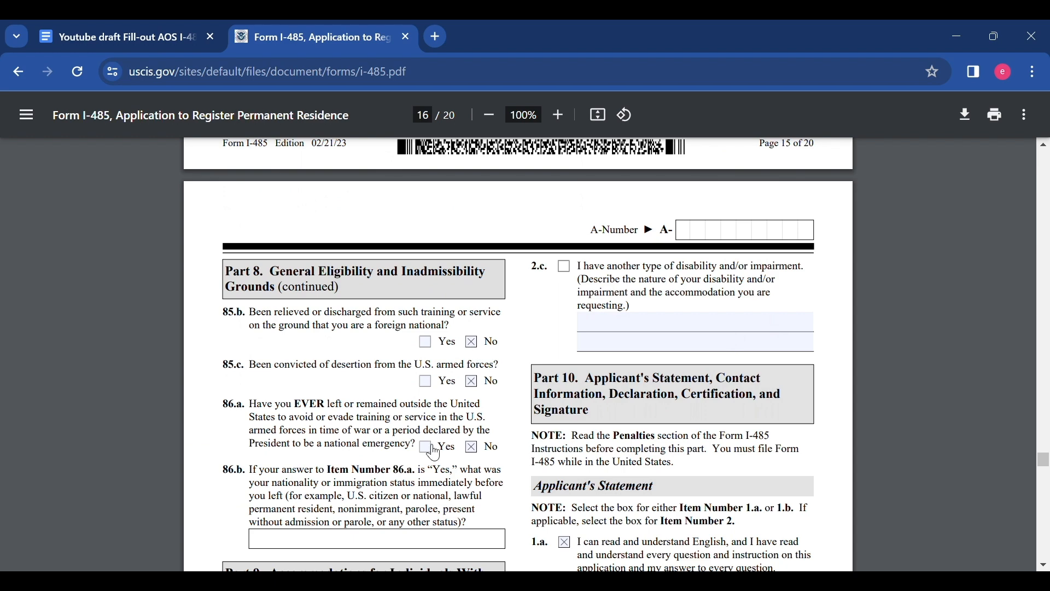
Step: Review the Part 9 disability accommodation items 1 to 2.c, and locate the start of Part 10, Applicant's Statement
{"action": "scroll", "coordinate": [483, 350], "scroll_direction": "down", "scroll_amount": 1}
{"action": "scroll", "coordinate": [483, 350], "scroll_direction": "down", "scroll_amount": 6}
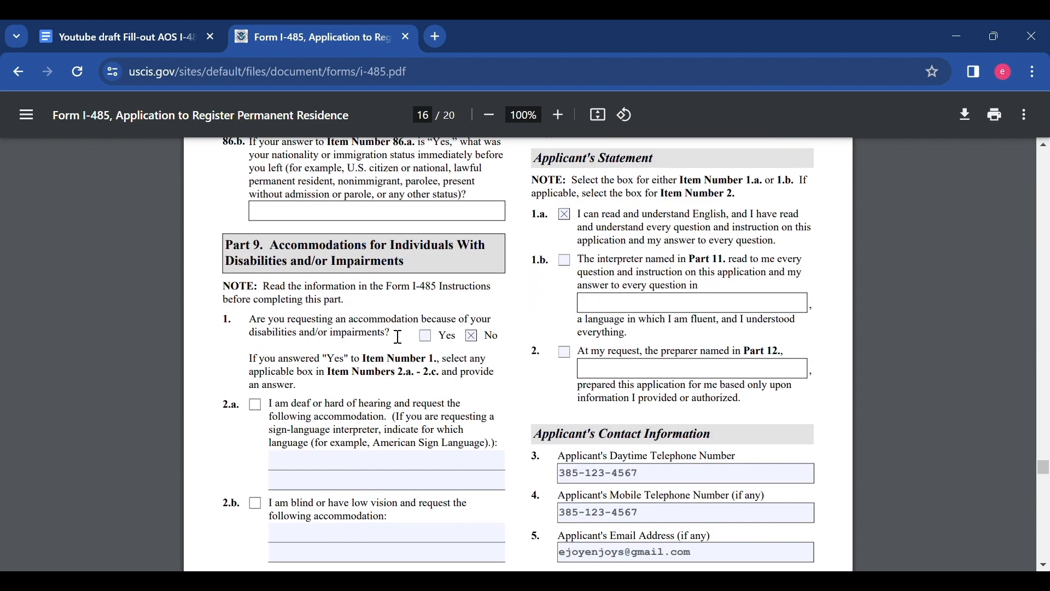
{"action": "scroll", "coordinate": [398, 337], "scroll_direction": "down", "scroll_amount": 2}
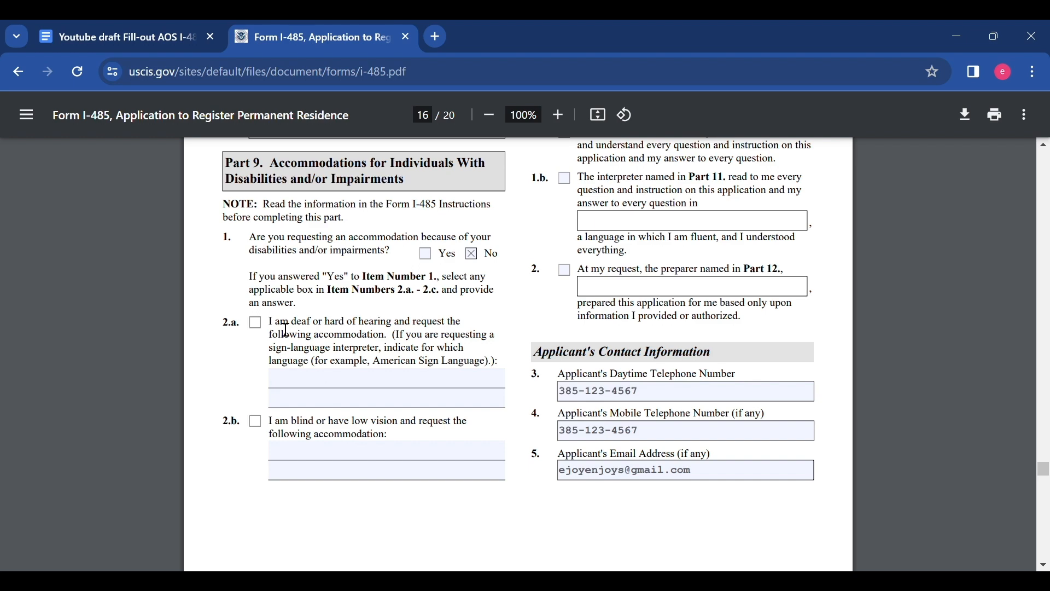
{"action": "scroll", "coordinate": [418, 377], "scroll_direction": "down", "scroll_amount": 1}
{"action": "scroll", "coordinate": [443, 390], "scroll_direction": "up", "scroll_amount": 10}
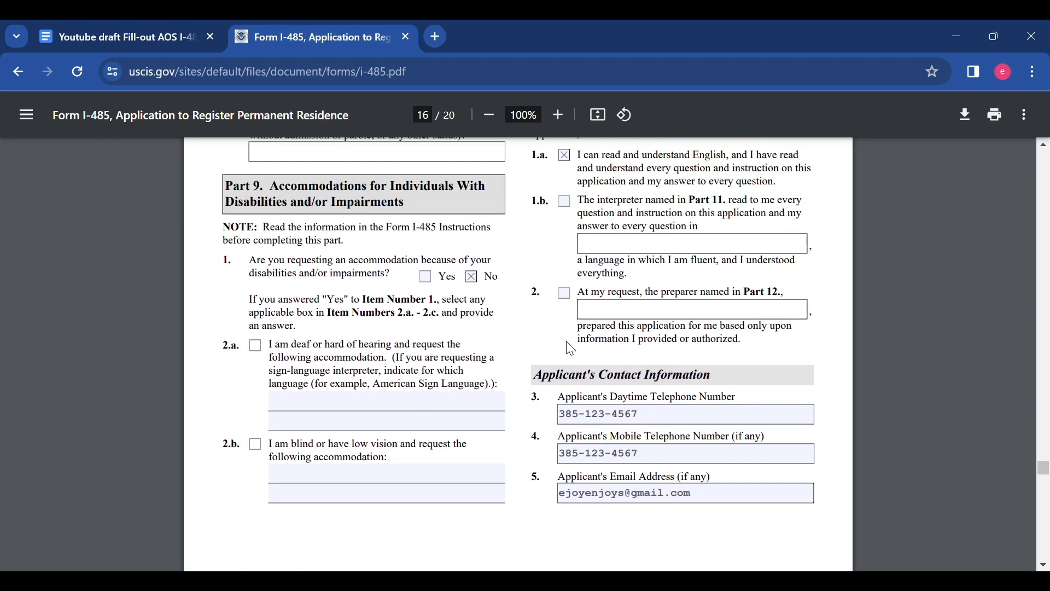
{"action": "scroll", "coordinate": [646, 312], "scroll_direction": "down", "scroll_amount": 4}
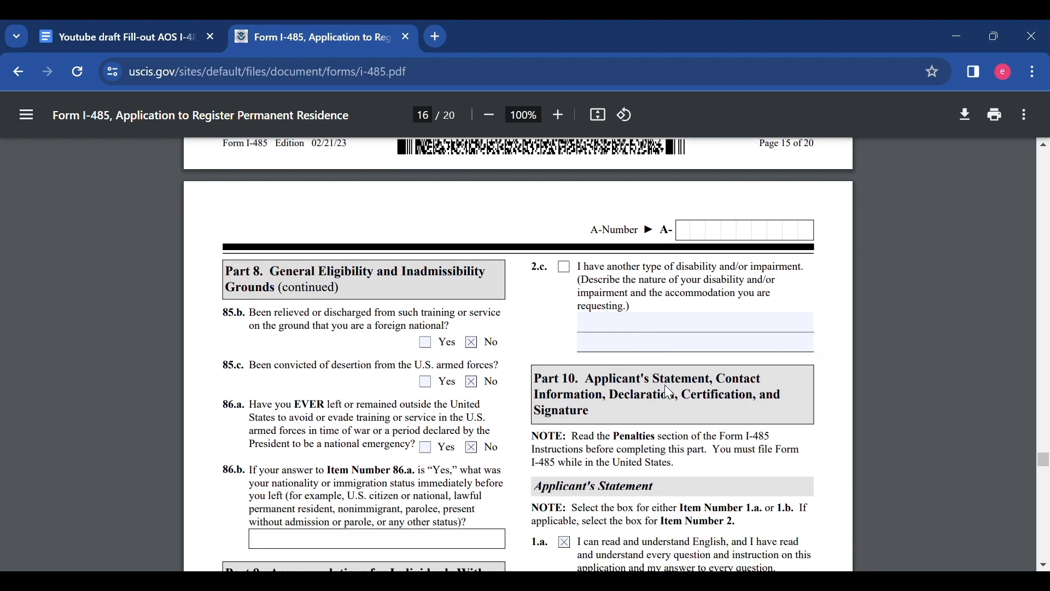
Step: Review the Applicant's Statement items 1.a to 2 and the Applicant's Contact Information items 3 to 5 in Part 10
{"action": "scroll", "coordinate": [641, 314], "scroll_direction": "up", "scroll_amount": 1}
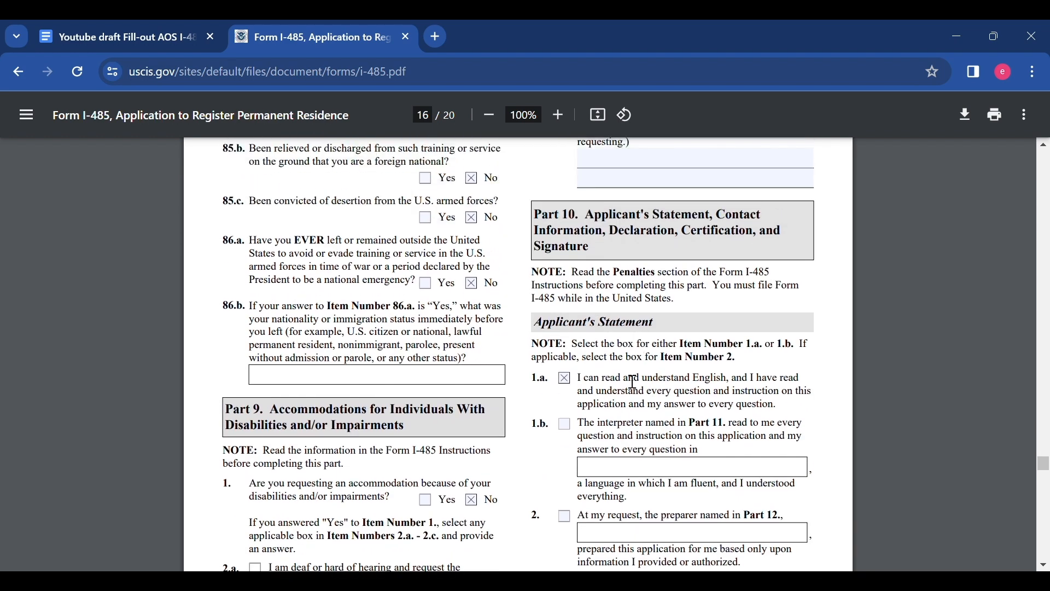
{"action": "scroll", "coordinate": [645, 356], "scroll_direction": "down", "scroll_amount": 1}
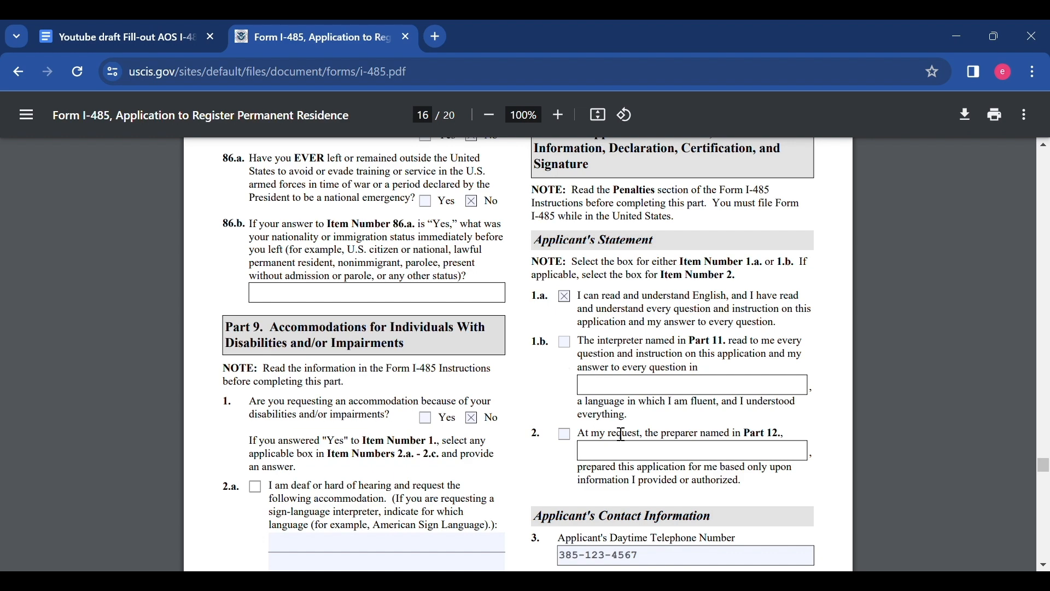
{"action": "scroll", "coordinate": [621, 435], "scroll_direction": "down", "scroll_amount": 3}
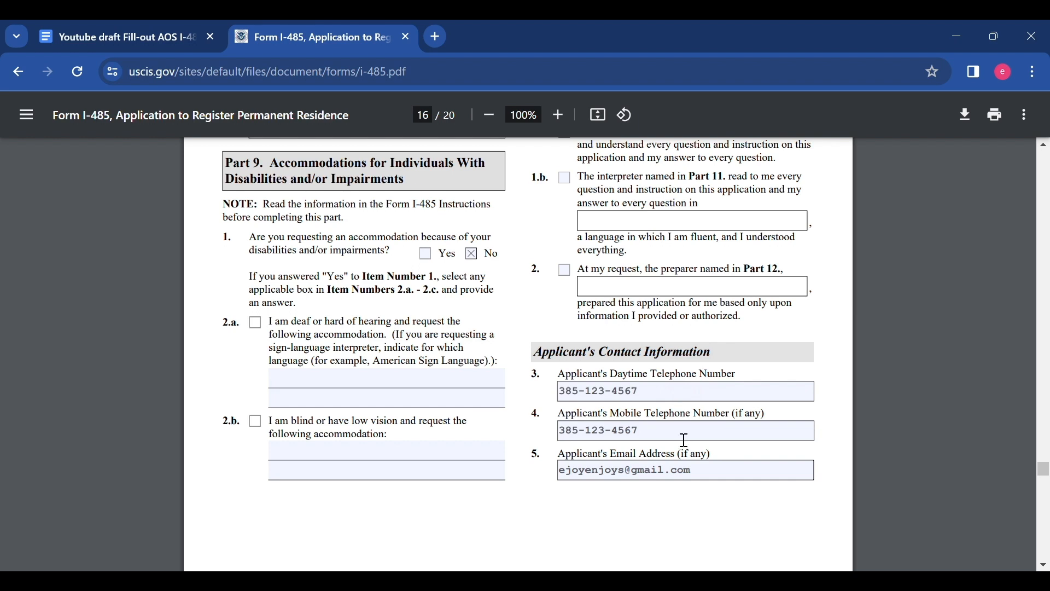
{"action": "scroll", "coordinate": [688, 441], "scroll_direction": "down", "scroll_amount": 2}
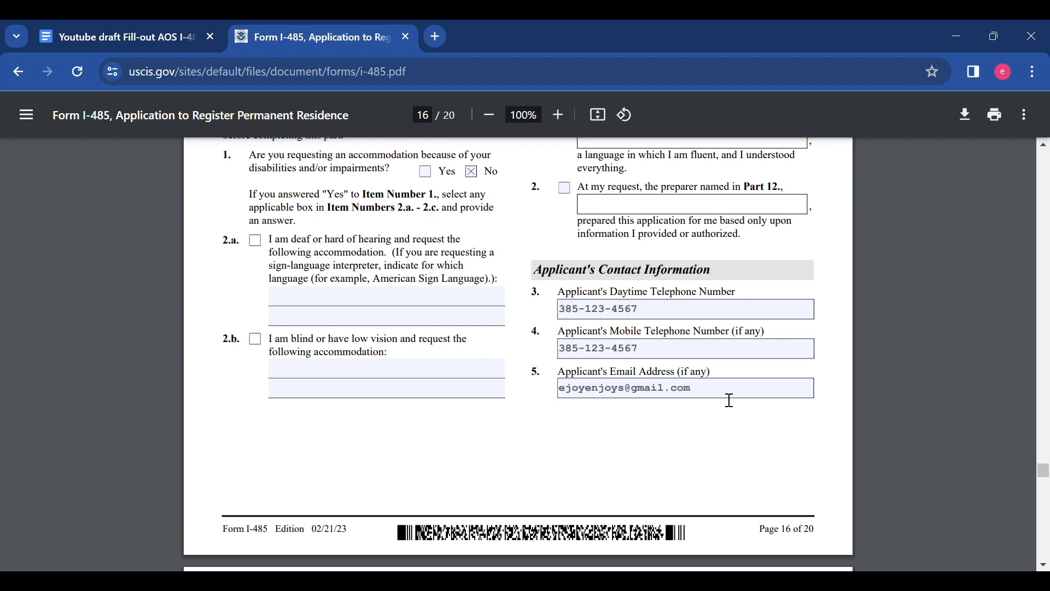
Step: Examine the Applicant's Declaration and Certification text in Part 10, and the Applicant's Signature items 6.a and 6.b
{"action": "scroll", "coordinate": [722, 393], "scroll_direction": "down", "scroll_amount": 5}
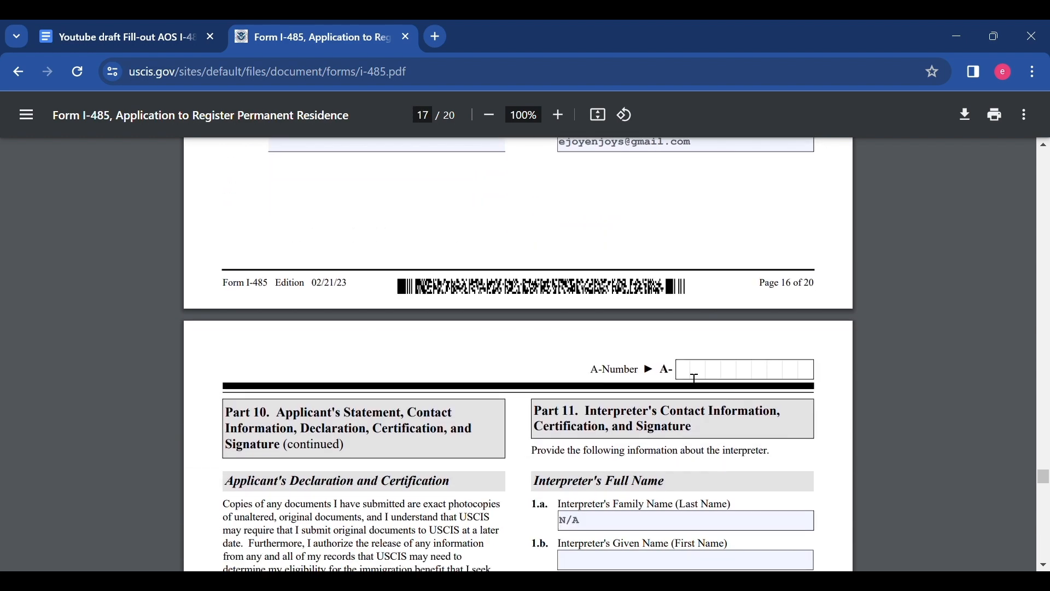
{"action": "scroll", "coordinate": [755, 377], "scroll_direction": "down", "scroll_amount": 3}
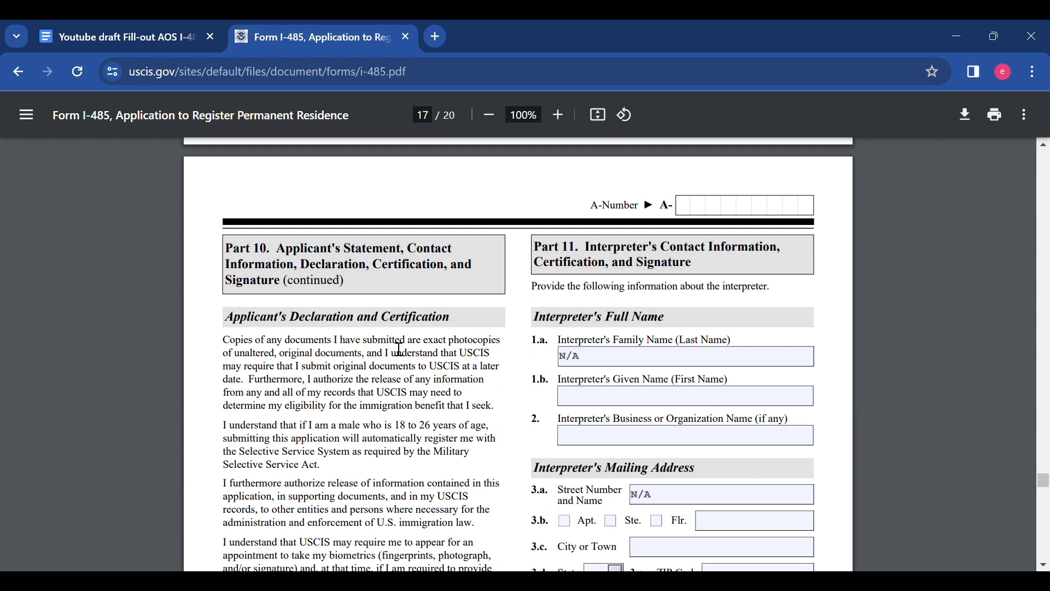
{"action": "scroll", "coordinate": [350, 364], "scroll_direction": "down", "scroll_amount": 6}
{"action": "scroll", "coordinate": [351, 363], "scroll_direction": "down", "scroll_amount": 3}
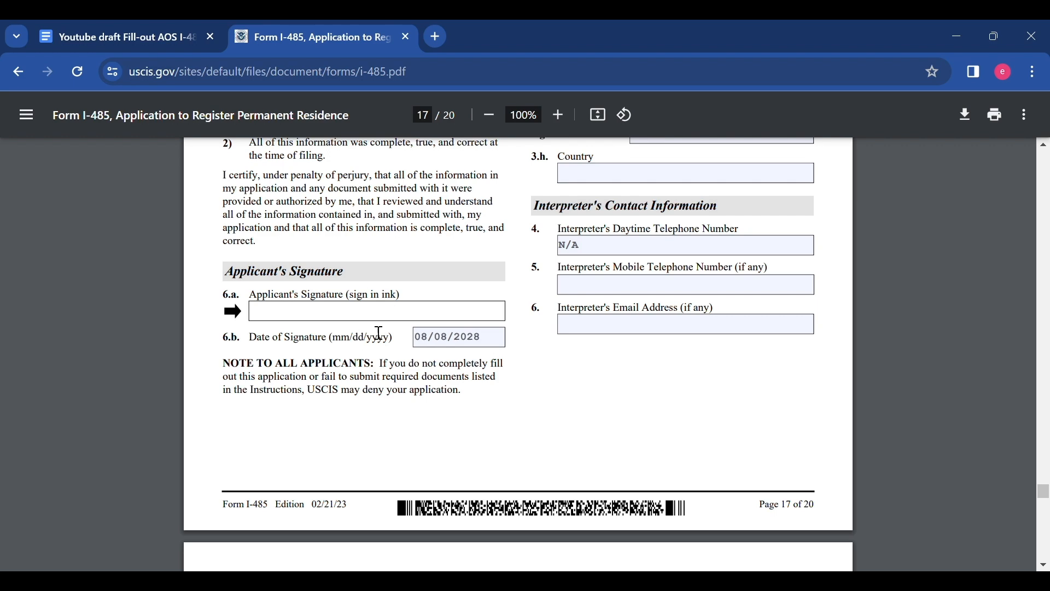
{"action": "scroll", "coordinate": [600, 361], "scroll_direction": "up", "scroll_amount": 6}
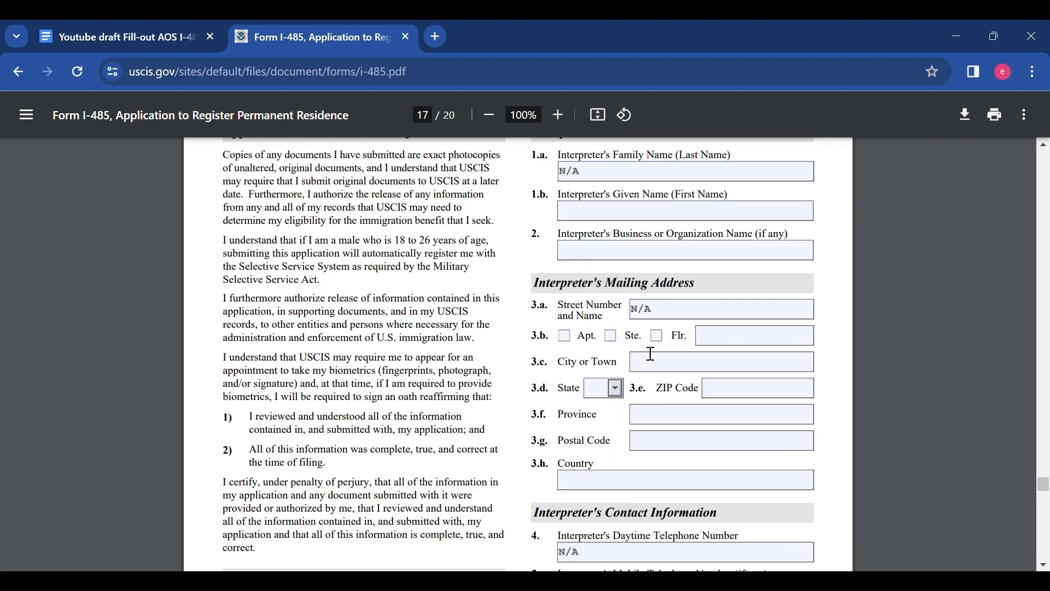
{"action": "scroll", "coordinate": [456, 461], "scroll_direction": "up", "scroll_amount": 2}
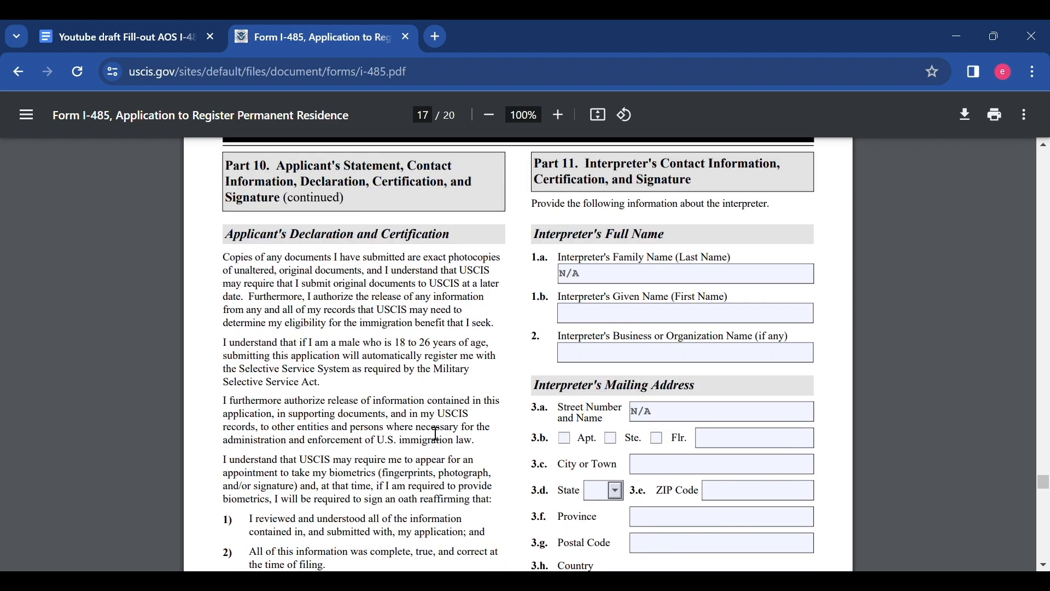
{"action": "scroll", "coordinate": [396, 439], "scroll_direction": "down", "scroll_amount": 6}
{"action": "scroll", "coordinate": [378, 420], "scroll_direction": "down", "scroll_amount": 1}
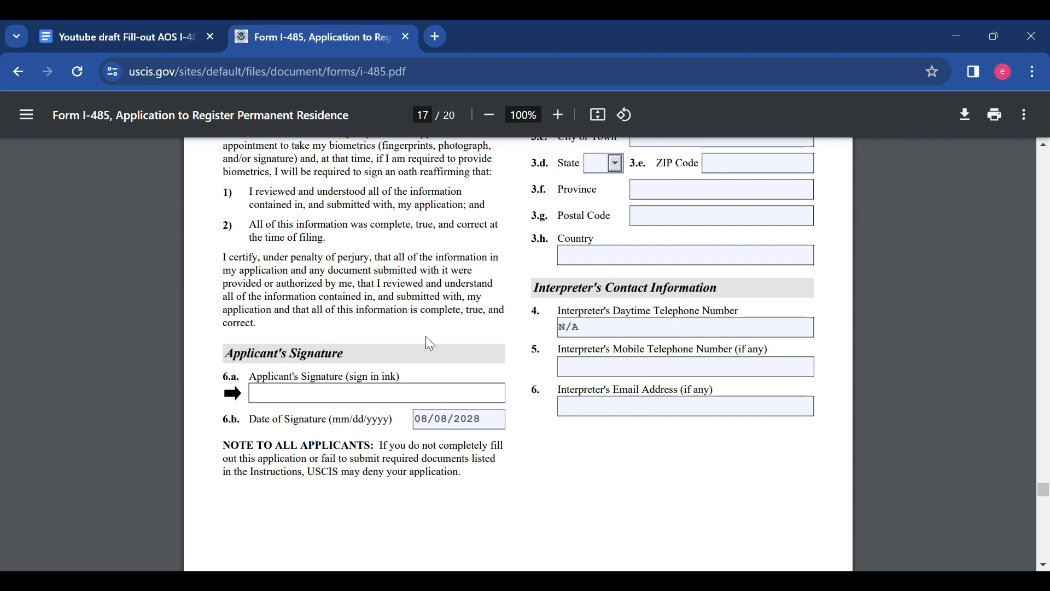
{"action": "scroll", "coordinate": [395, 377], "scroll_direction": "up", "scroll_amount": 5}
{"action": "scroll", "coordinate": [395, 377], "scroll_direction": "up", "scroll_amount": 5}
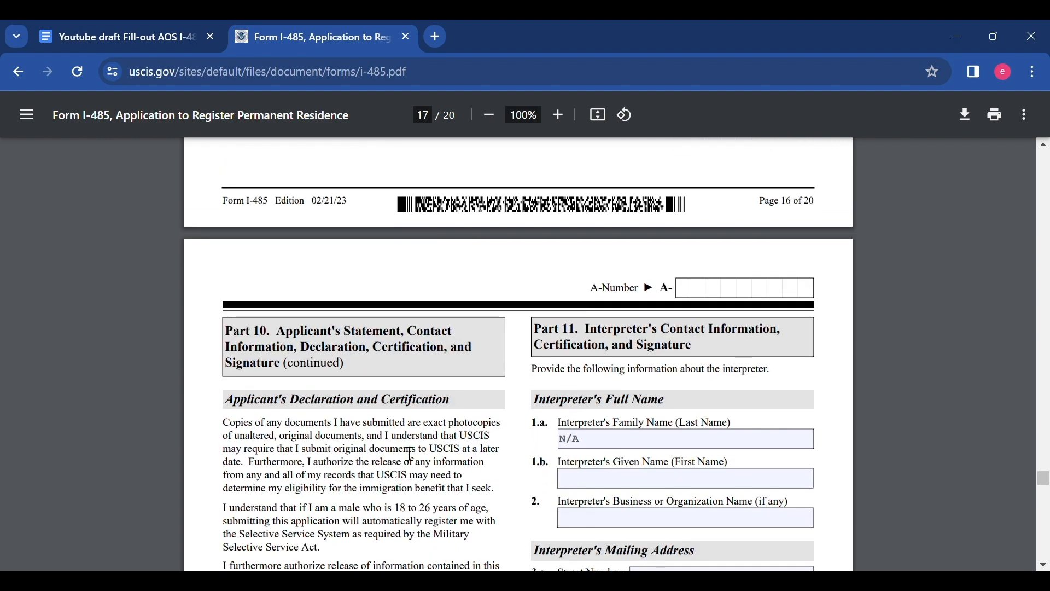
{"action": "scroll", "coordinate": [431, 395], "scroll_direction": "down", "scroll_amount": 10}
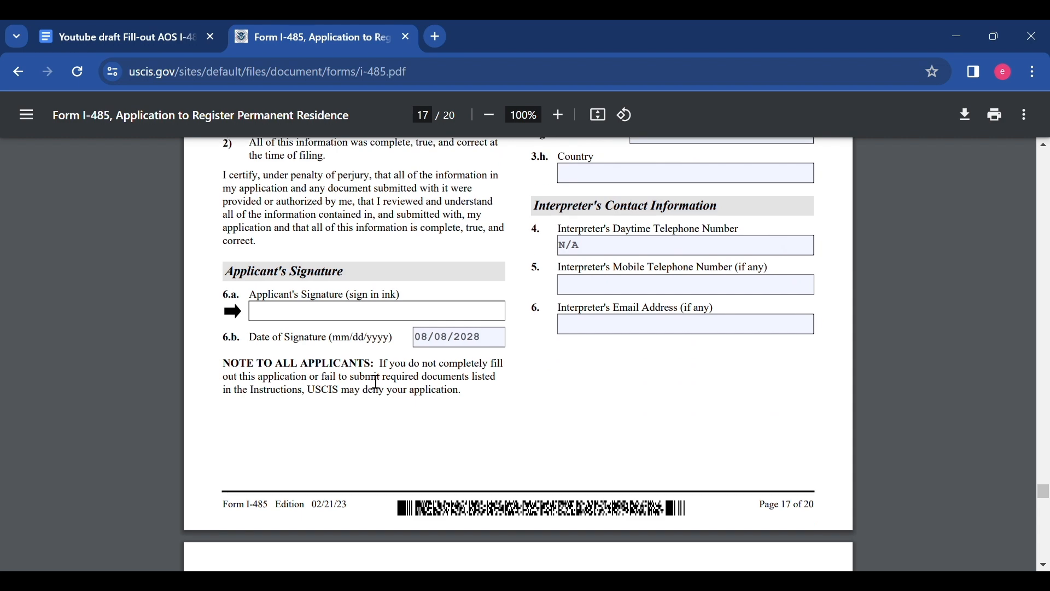
Step: Review the Part 11 interpreter name, mailing address and contact entries, and the Interpreter's Certification and Signature items 7.a and 7.b
{"action": "scroll", "coordinate": [662, 350], "scroll_direction": "up", "scroll_amount": 8}
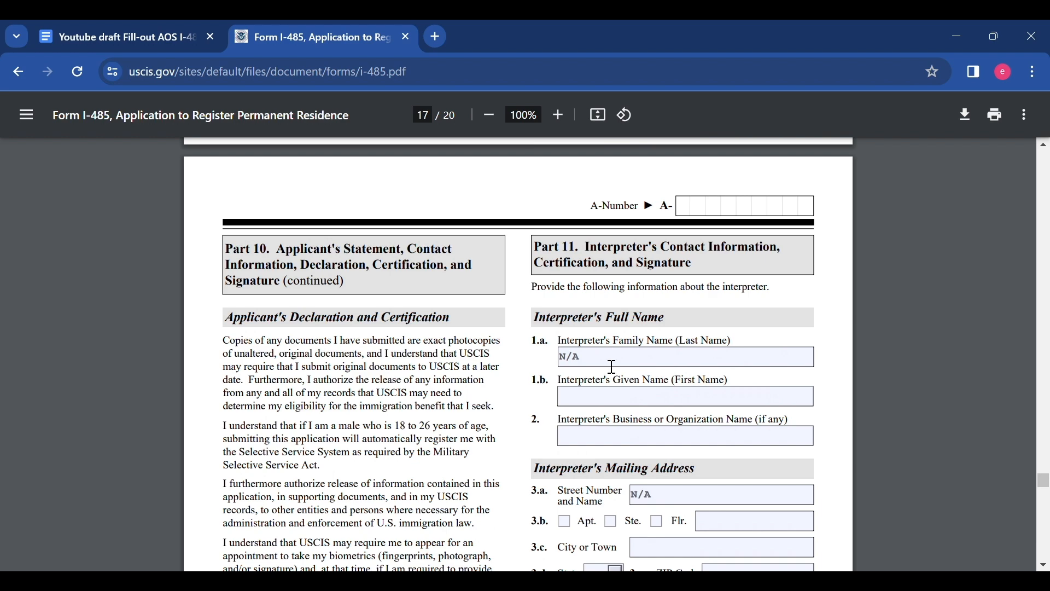
{"action": "scroll", "coordinate": [612, 367], "scroll_direction": "down", "scroll_amount": 3}
{"action": "scroll", "coordinate": [656, 355], "scroll_direction": "down", "scroll_amount": 2}
{"action": "scroll", "coordinate": [685, 362], "scroll_direction": "down", "scroll_amount": 12}
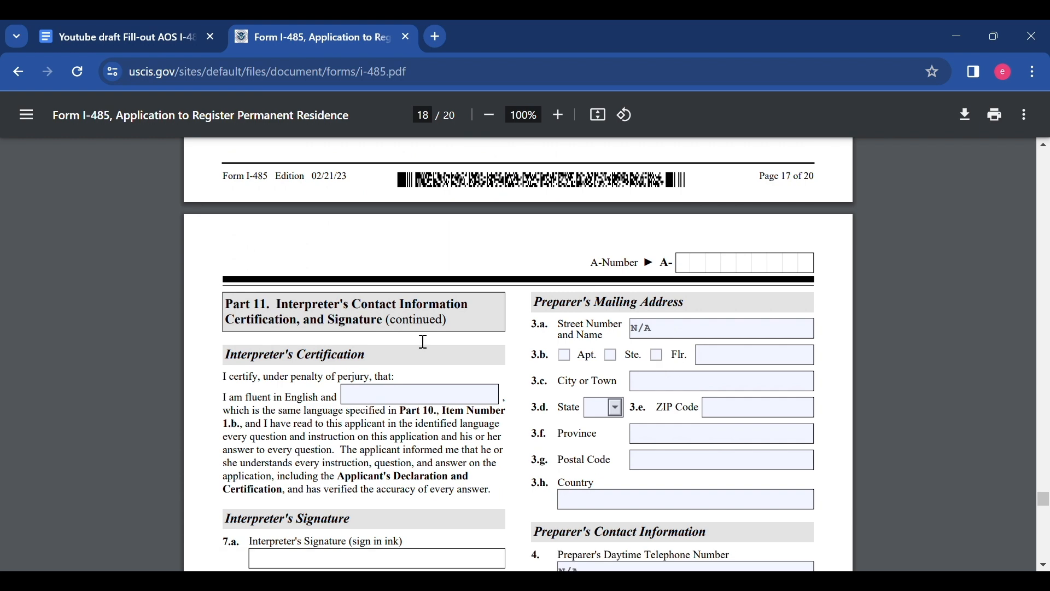
{"action": "scroll", "coordinate": [423, 342], "scroll_direction": "down", "scroll_amount": 2}
{"action": "scroll", "coordinate": [370, 330], "scroll_direction": "down", "scroll_amount": 3}
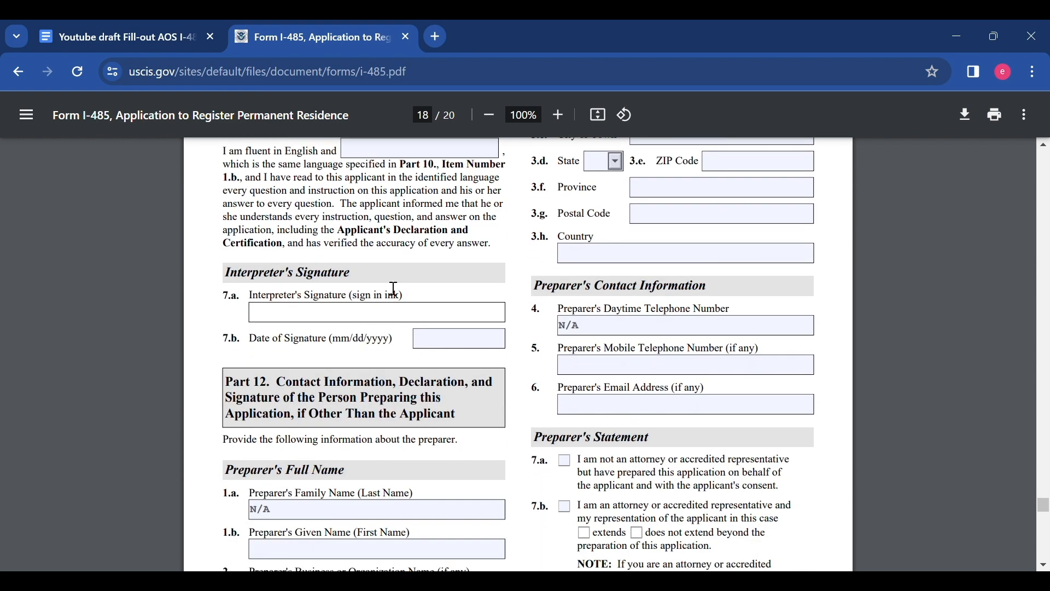
{"action": "scroll", "coordinate": [394, 293], "scroll_direction": "up", "scroll_amount": 3}
Step: Review the Part 12 preparer's full name, contact information and Preparer's Statement items 7.a and 7.b
{"action": "scroll", "coordinate": [389, 273], "scroll_direction": "down", "scroll_amount": 4}
{"action": "scroll", "coordinate": [397, 287], "scroll_direction": "down", "scroll_amount": 2}
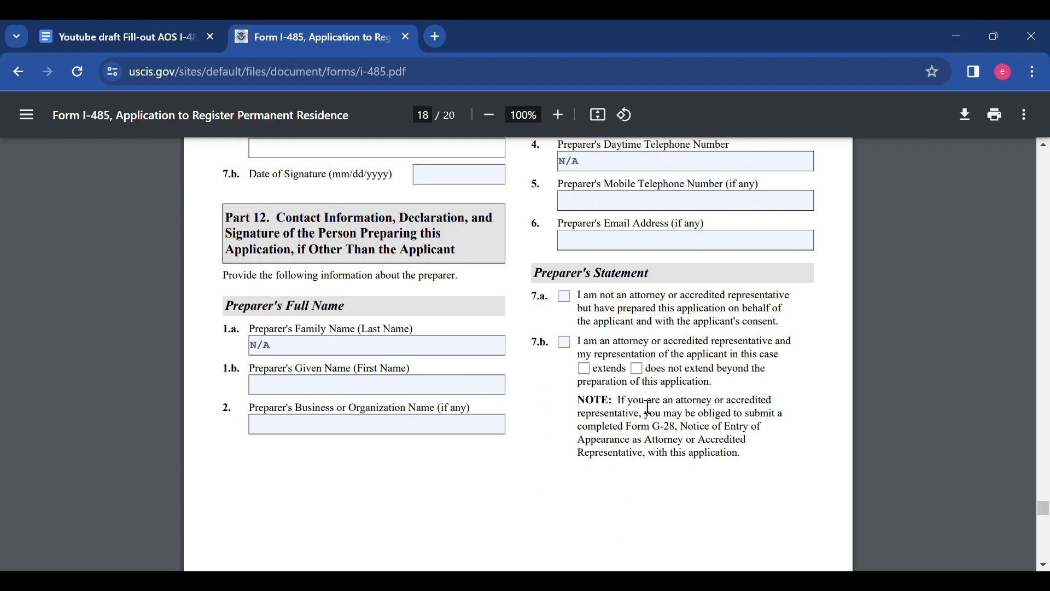
{"action": "scroll", "coordinate": [679, 410], "scroll_direction": "up", "scroll_amount": 6}
{"action": "scroll", "coordinate": [681, 403], "scroll_direction": "down", "scroll_amount": 5}
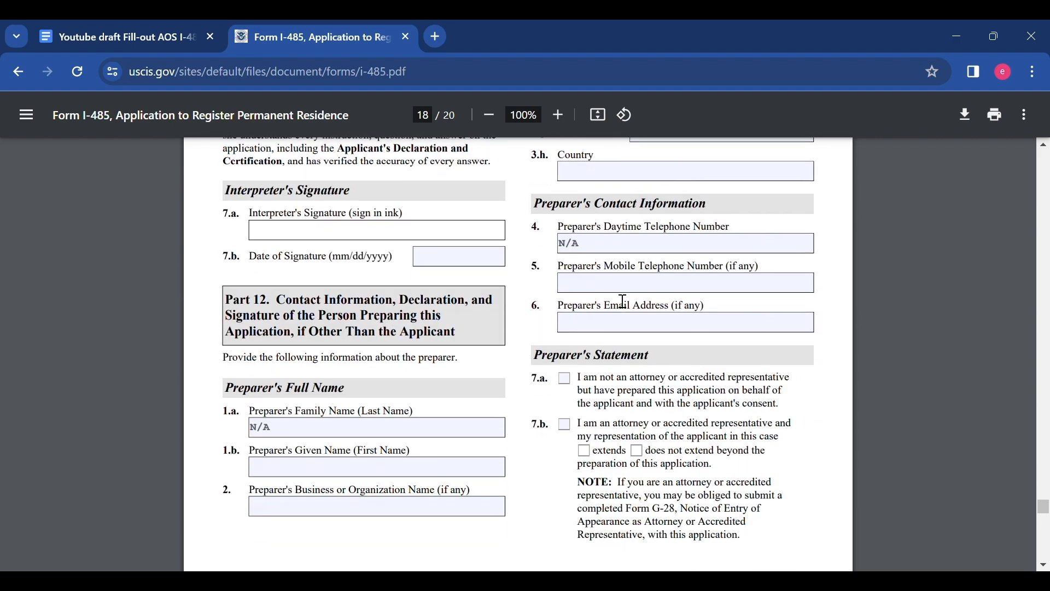
Step: Examine the Preparer's Certification, the signature items 8.a and 8.b, and the note about completing Part 13
{"action": "scroll", "coordinate": [547, 356], "scroll_direction": "down", "scroll_amount": 9}
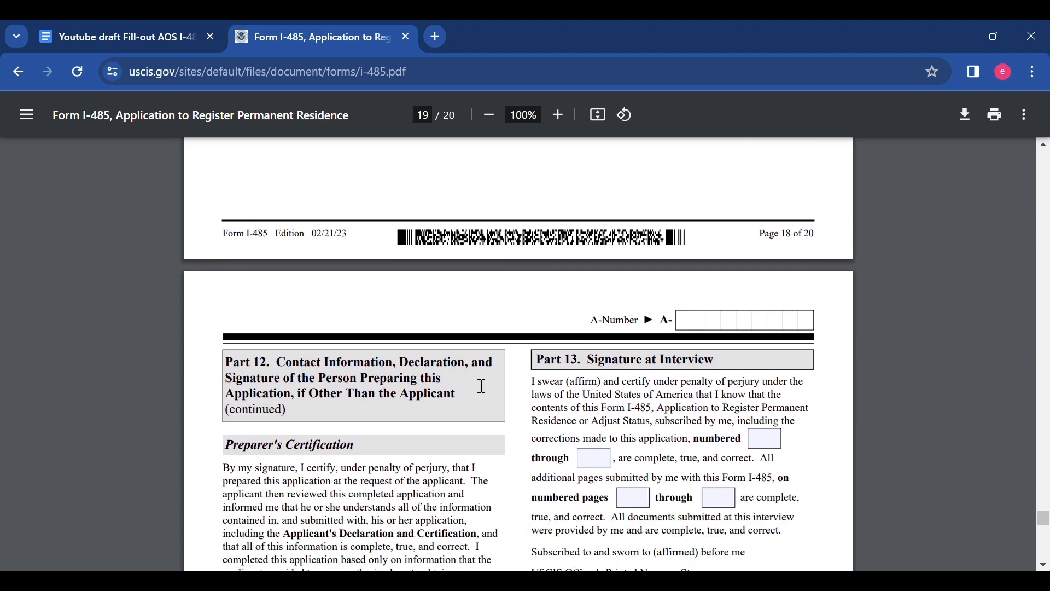
{"action": "scroll", "coordinate": [478, 383], "scroll_direction": "down", "scroll_amount": 2}
{"action": "scroll", "coordinate": [459, 365], "scroll_direction": "up", "scroll_amount": 1}
{"action": "scroll", "coordinate": [437, 383], "scroll_direction": "down", "scroll_amount": 4}
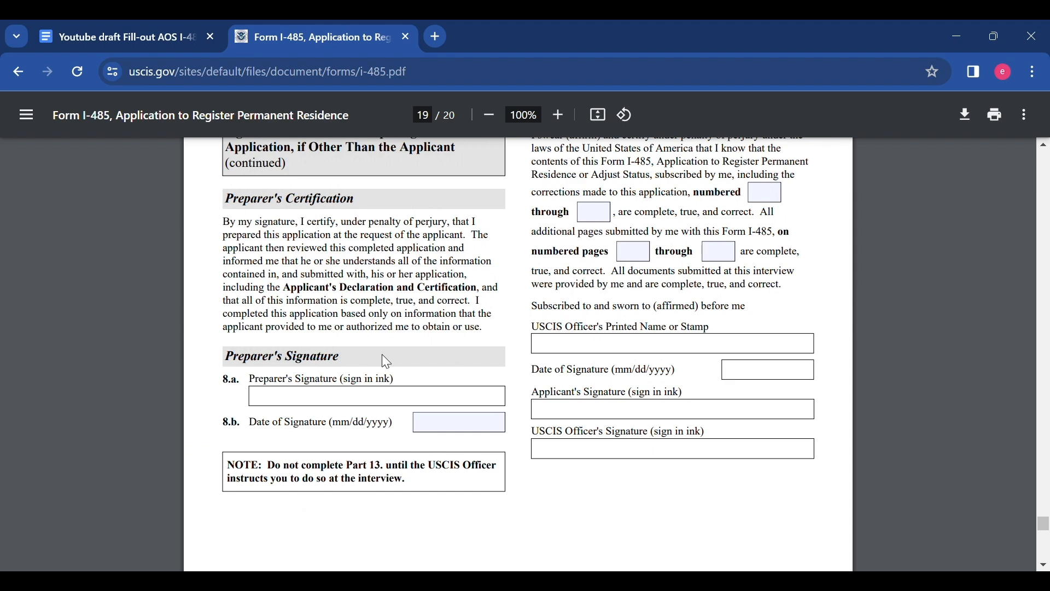
Step: Read the Part 13, Signature at Interview, statement and its officer and applicant signature fields
{"action": "scroll", "coordinate": [634, 401], "scroll_direction": "up", "scroll_amount": 3}
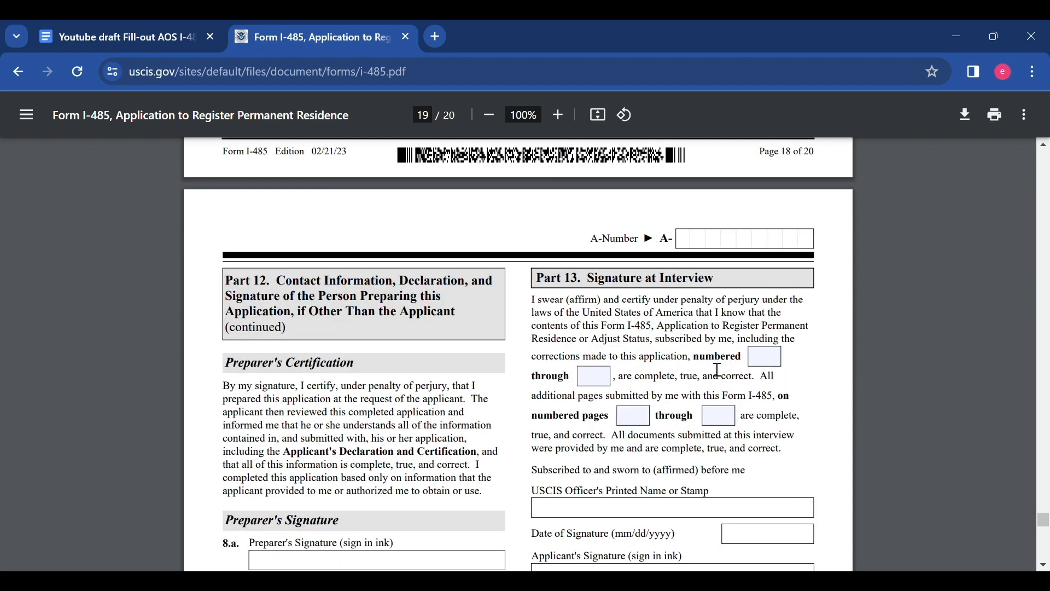
{"action": "scroll", "coordinate": [695, 365], "scroll_direction": "down", "scroll_amount": 2}
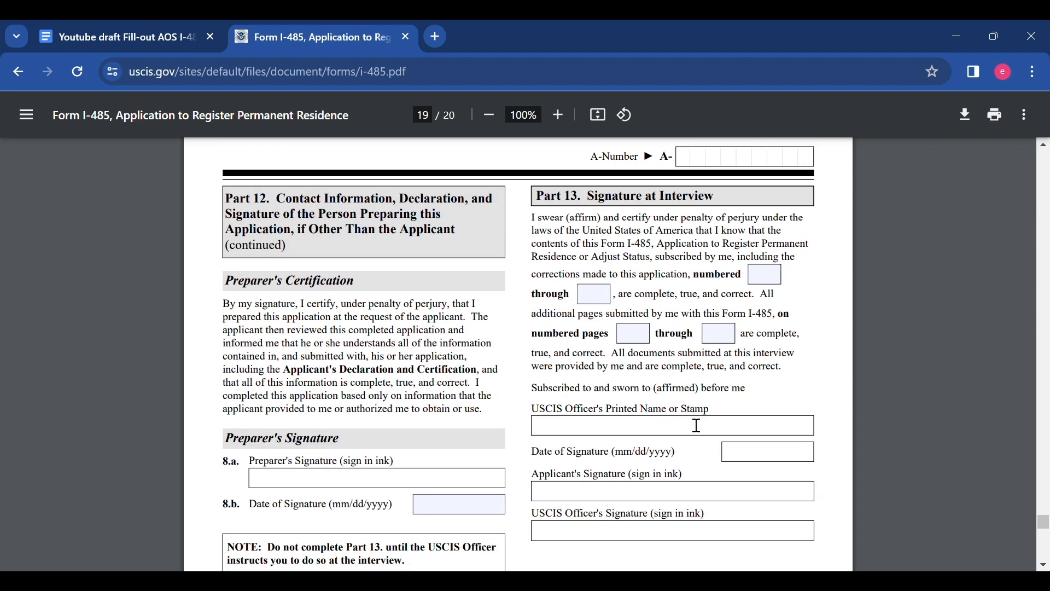
{"action": "scroll", "coordinate": [667, 383], "scroll_direction": "down", "scroll_amount": 2}
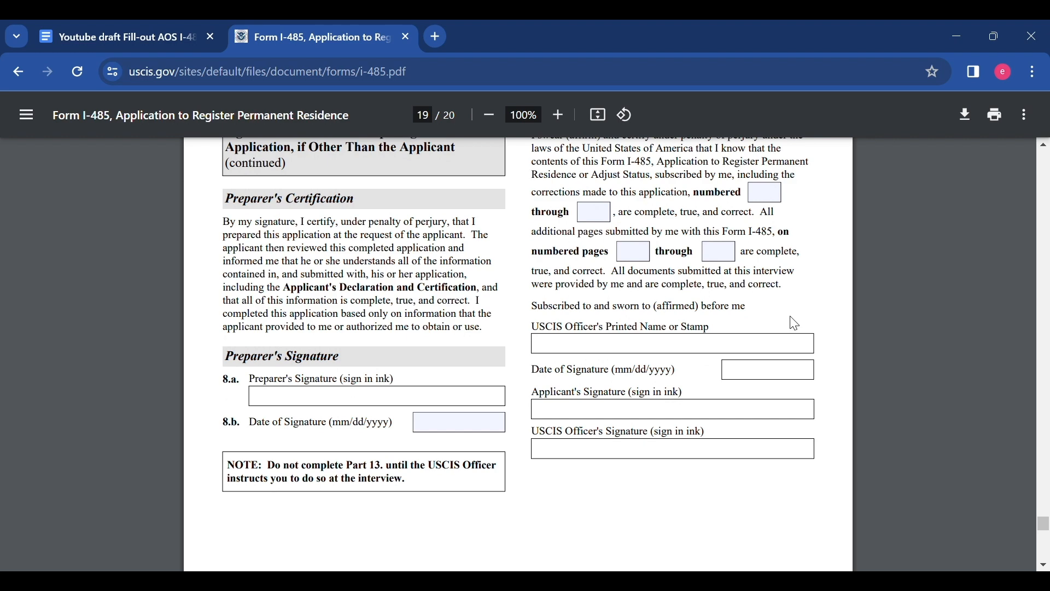
{"action": "scroll", "coordinate": [708, 285], "scroll_direction": "up", "scroll_amount": 1}
{"action": "scroll", "coordinate": [714, 289], "scroll_direction": "up", "scroll_amount": 2}
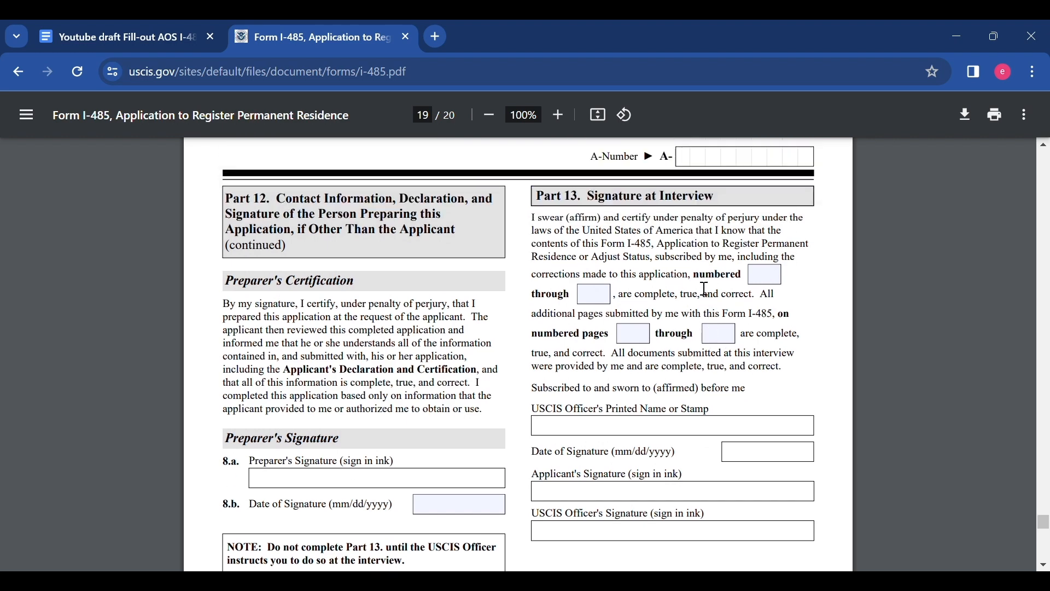
{"action": "scroll", "coordinate": [700, 301], "scroll_direction": "down", "scroll_amount": 2}
{"action": "scroll", "coordinate": [695, 361], "scroll_direction": "down", "scroll_amount": 8}
{"action": "scroll", "coordinate": [691, 364], "scroll_direction": "up", "scroll_amount": 8}
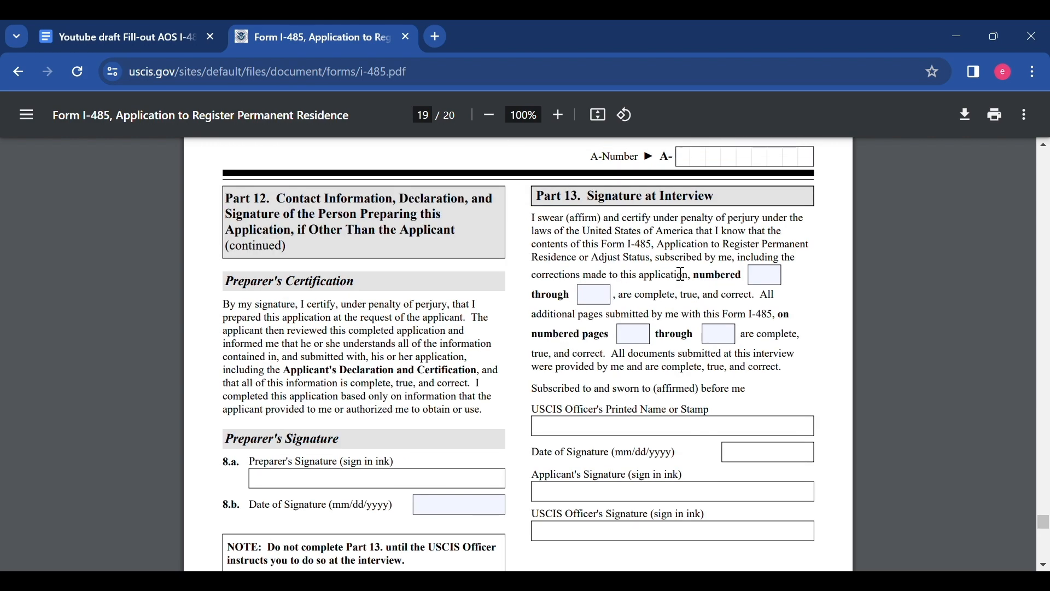
Step: Read the Part 14, Additional Information, instructions and examine the page, part and item number fields in items 3.a to 7.d
{"action": "scroll", "coordinate": [681, 279], "scroll_direction": "down", "scroll_amount": 14}
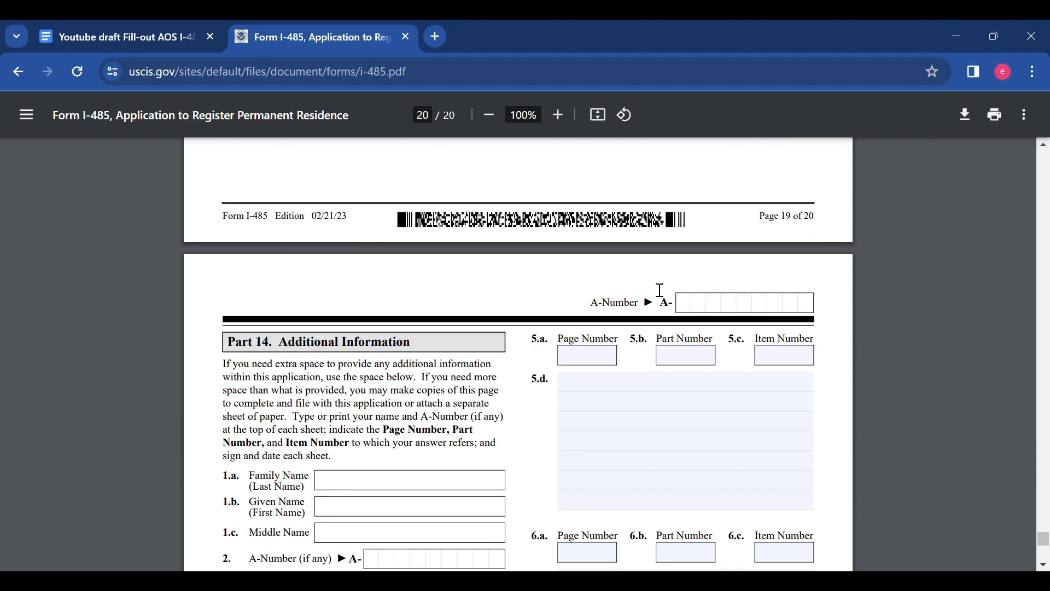
{"action": "scroll", "coordinate": [536, 295], "scroll_direction": "down", "scroll_amount": 2}
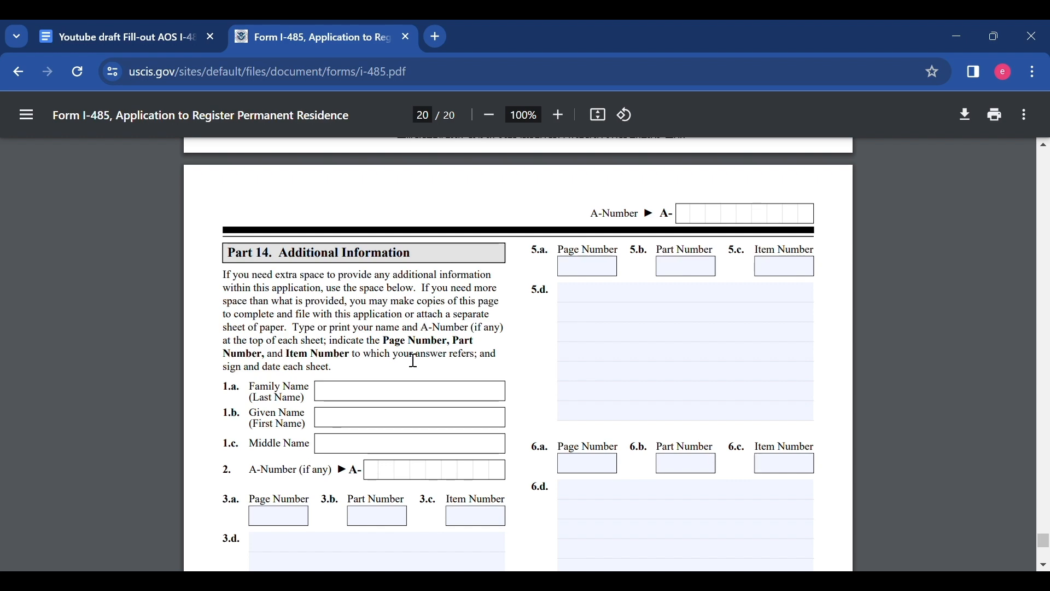
{"action": "scroll", "coordinate": [414, 361], "scroll_direction": "down", "scroll_amount": 2}
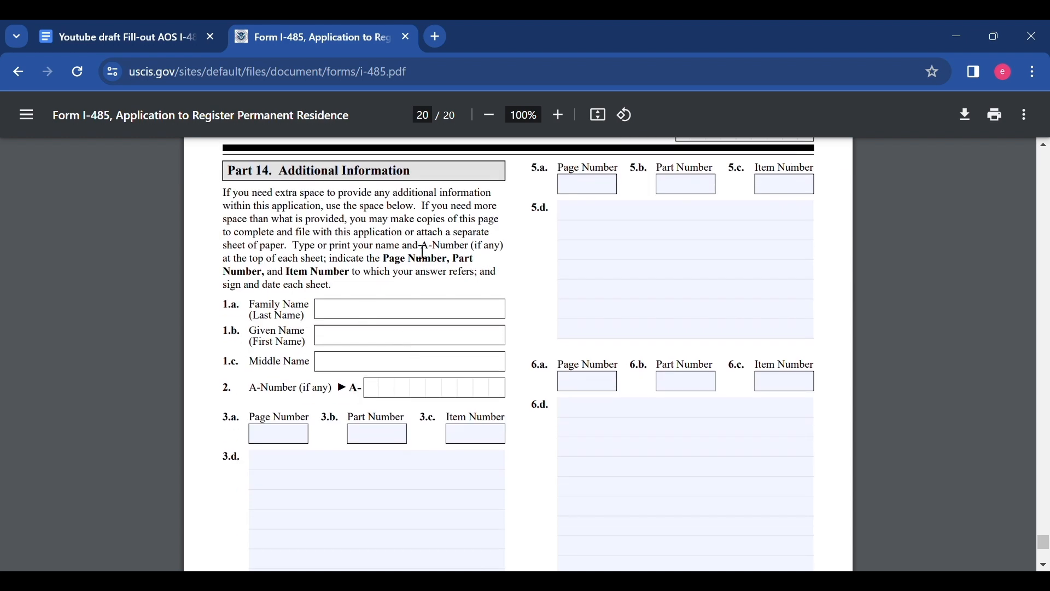
{"action": "scroll", "coordinate": [398, 317], "scroll_direction": "down", "scroll_amount": 2}
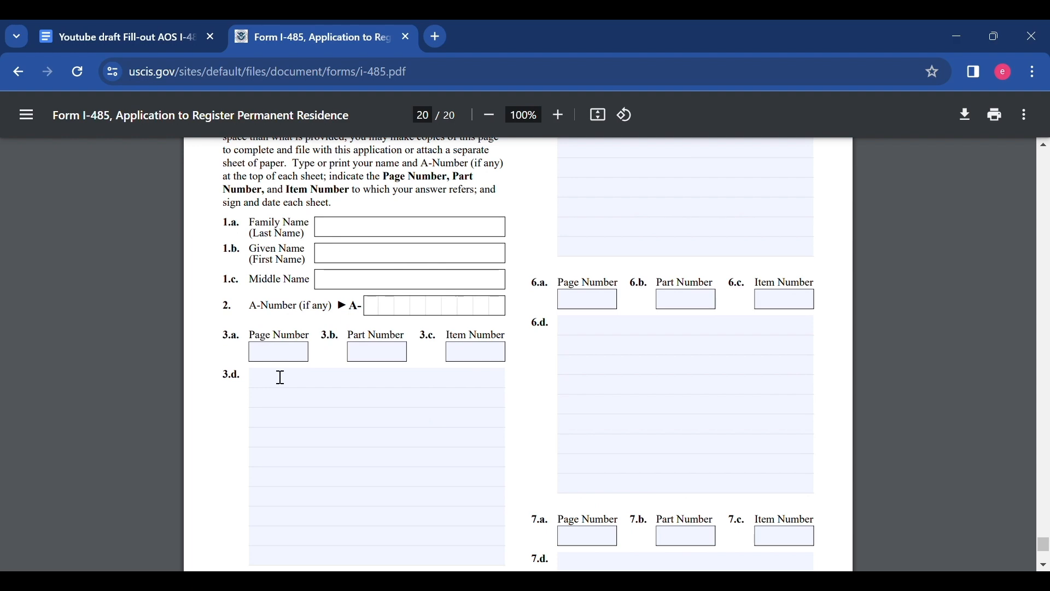
{"action": "scroll", "coordinate": [382, 449], "scroll_direction": "down", "scroll_amount": 8}
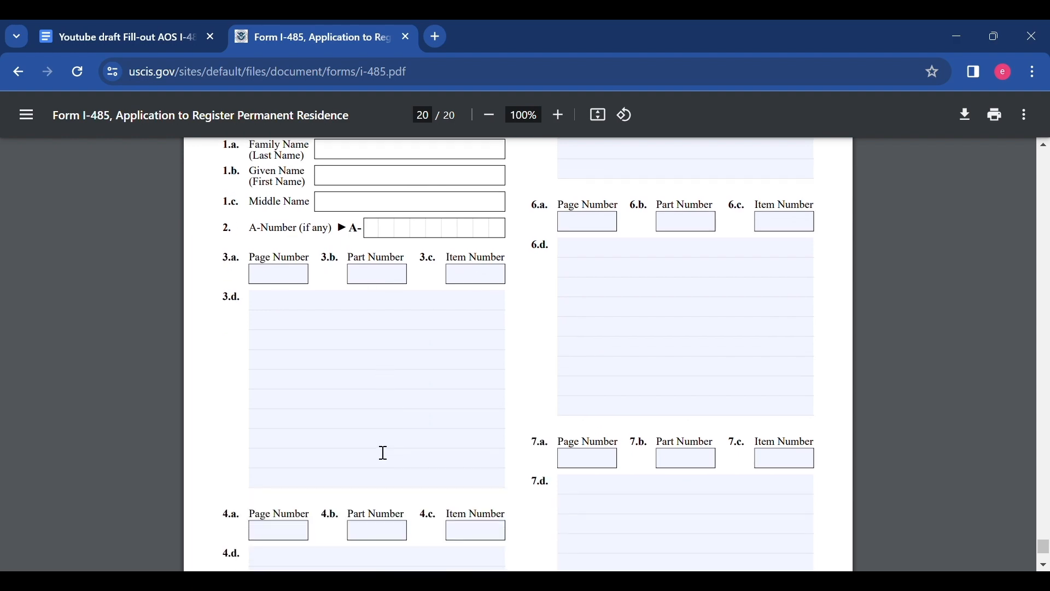
{"action": "scroll", "coordinate": [383, 453], "scroll_direction": "up", "scroll_amount": 9}
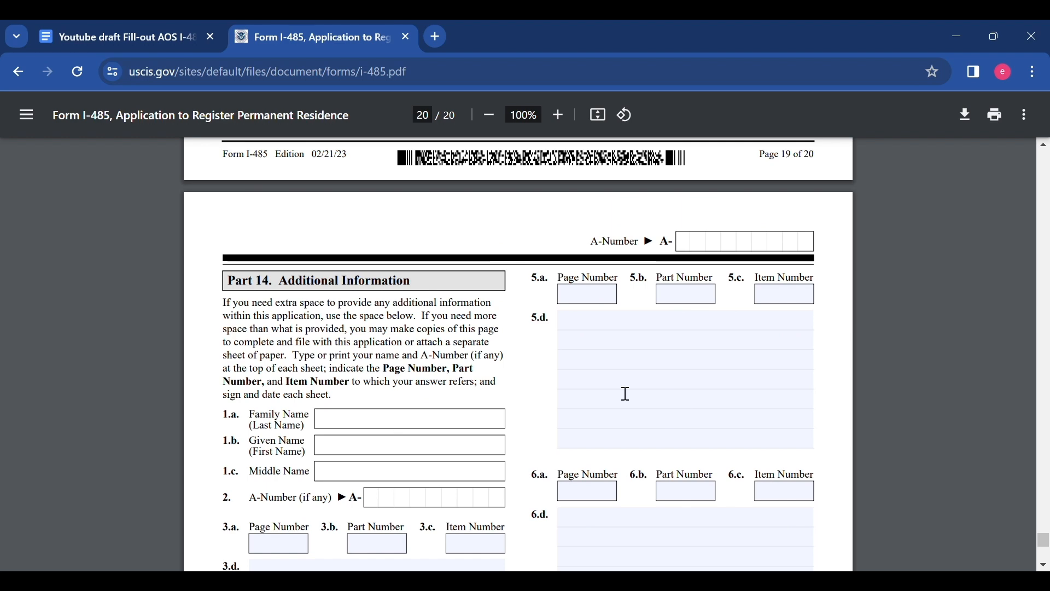
{"action": "scroll", "coordinate": [651, 352], "scroll_direction": "down", "scroll_amount": 5}
{"action": "scroll", "coordinate": [668, 321], "scroll_direction": "down", "scroll_amount": 5}
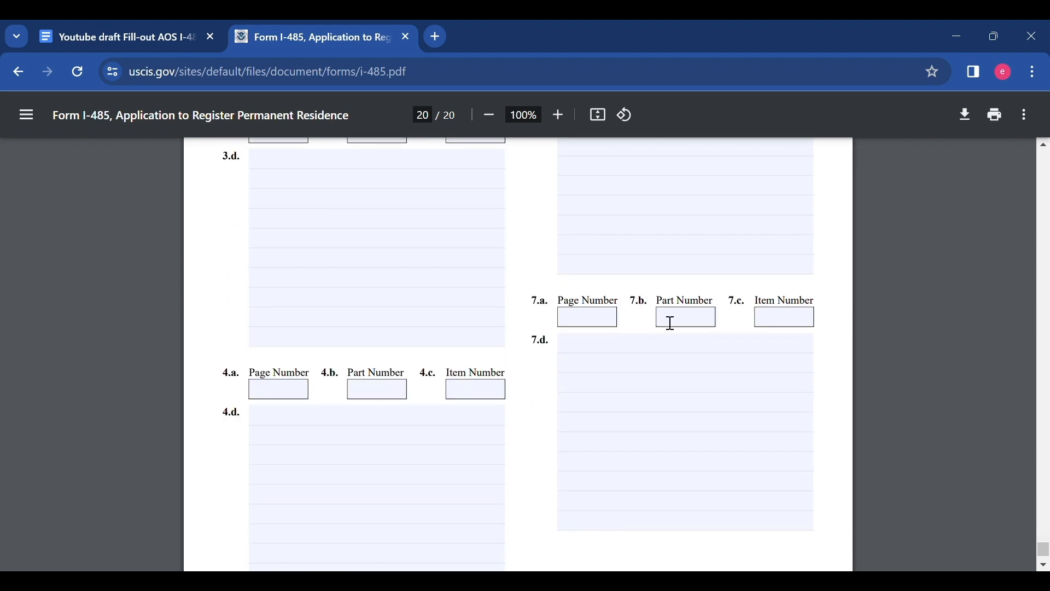
Step: Look back over Part 14 through the end of page 20, and return to the first page of the form
{"action": "scroll", "coordinate": [640, 328], "scroll_direction": "up", "scroll_amount": 7}
{"action": "scroll", "coordinate": [677, 325], "scroll_direction": "up", "scroll_amount": 6}
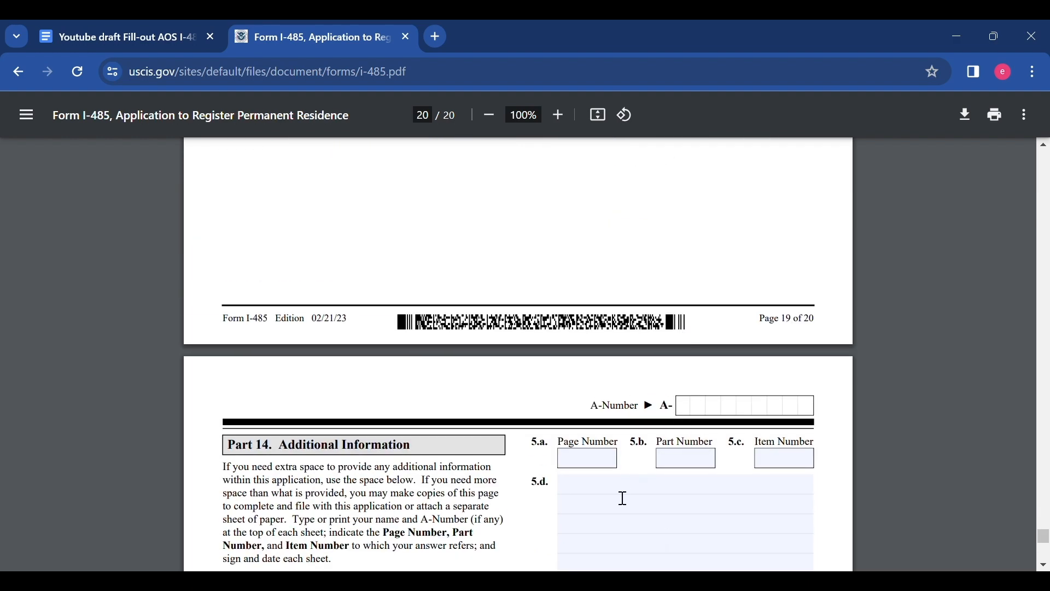
{"action": "scroll", "coordinate": [623, 495], "scroll_direction": "up", "scroll_amount": 6}
{"action": "scroll", "coordinate": [649, 472], "scroll_direction": "down", "scroll_amount": 15}
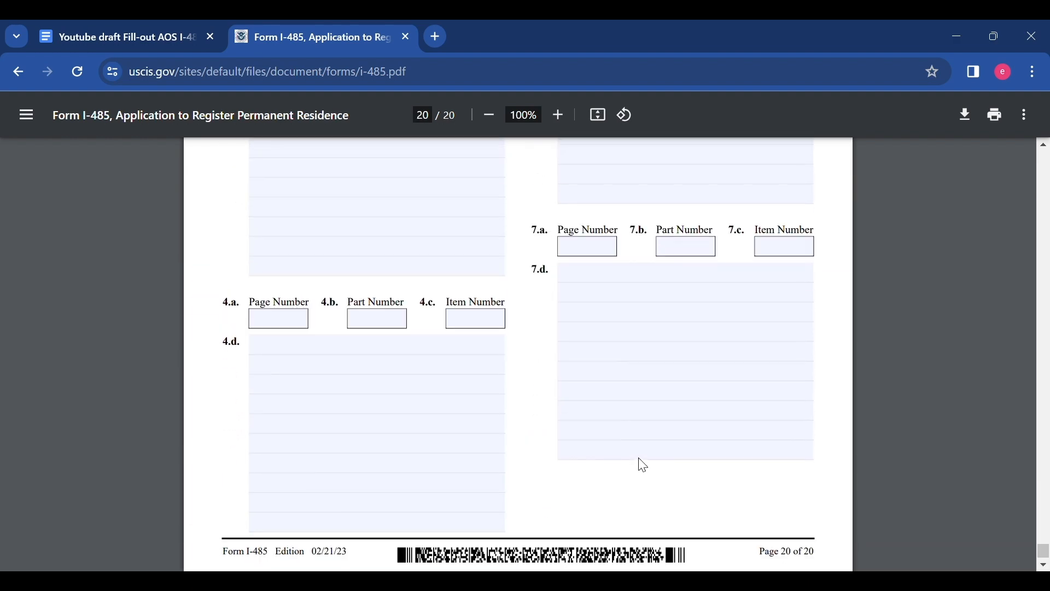
{"action": "scroll", "coordinate": [640, 464], "scroll_direction": "up", "scroll_amount": 9}
{"action": "scroll", "coordinate": [629, 441], "scroll_direction": "down", "scroll_amount": 9}
{"action": "scroll", "coordinate": [640, 447], "scroll_direction": "down", "scroll_amount": 1}
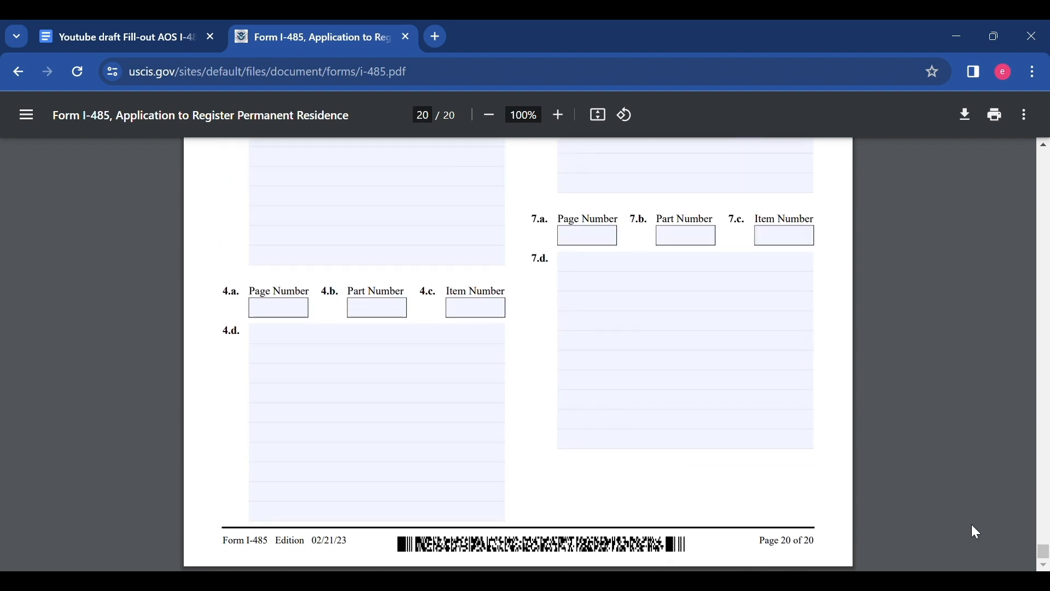
{"action": "left_click_drag", "start_coordinate": [1044, 554], "coordinate": [1044, 157]}
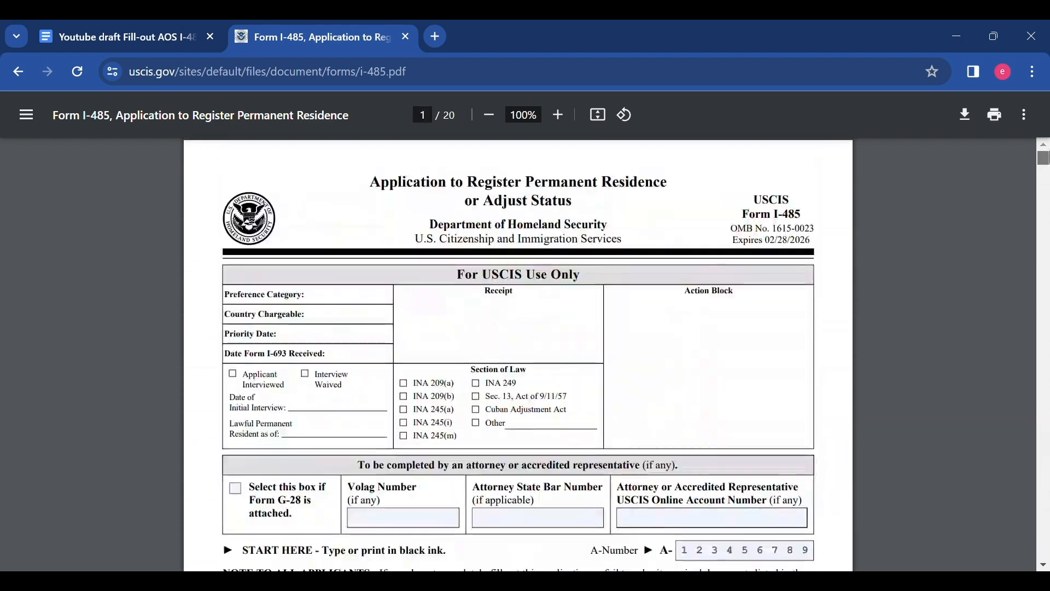